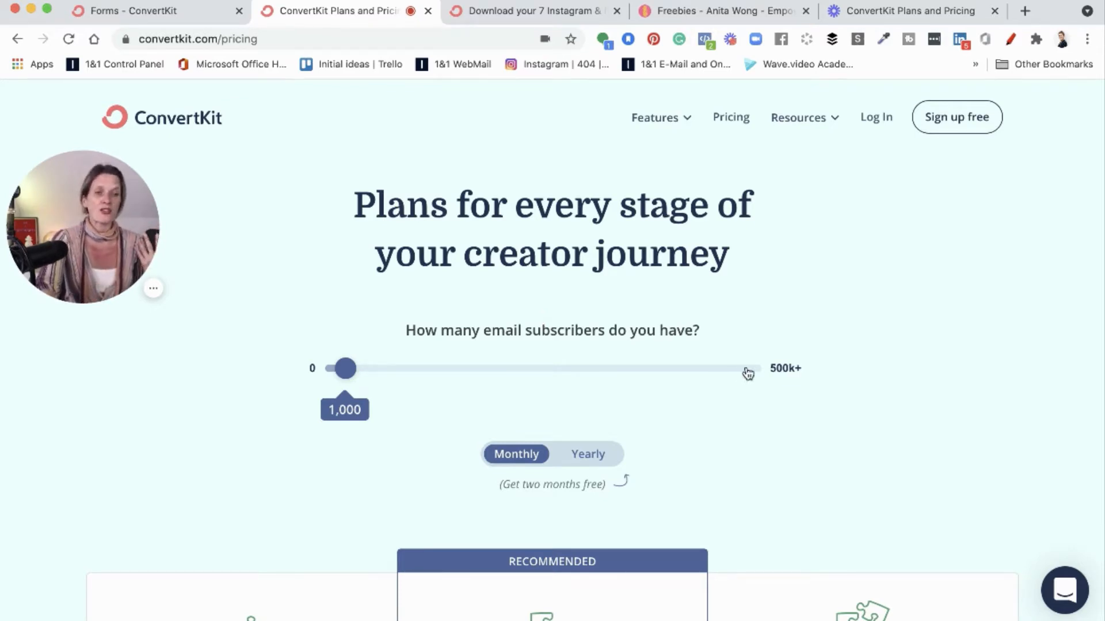
# Review the Free, Creator and Creator Pro plans on the ConvertKit pricing page
pyautogui.scroll(-6, 746, 372)
pyautogui.scroll(-1, 746, 373)
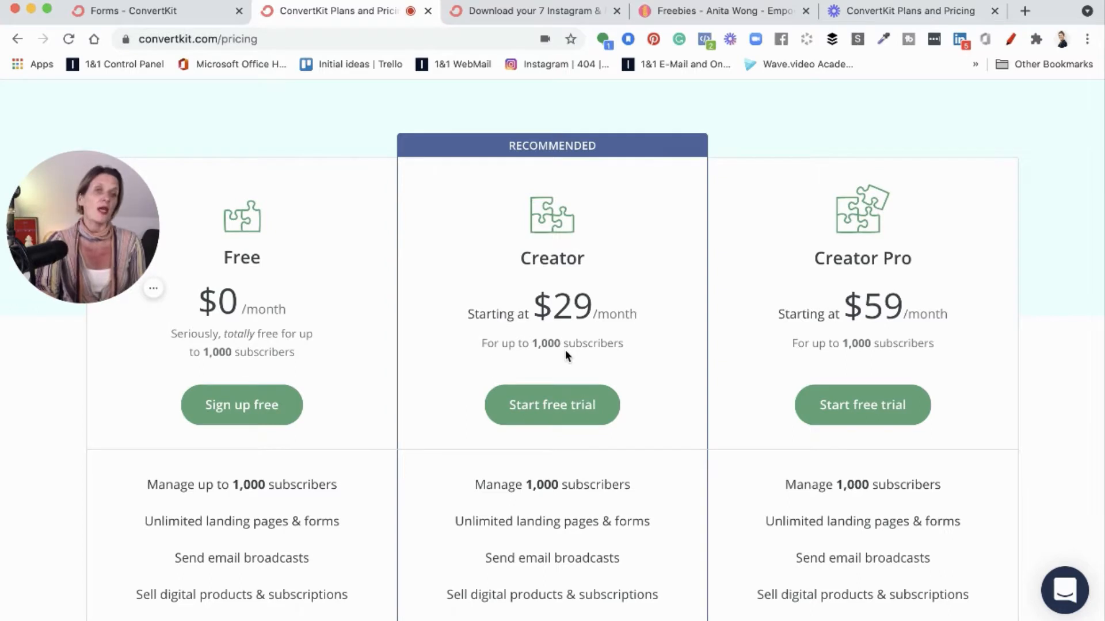
pyautogui.scroll(7, 565, 350)
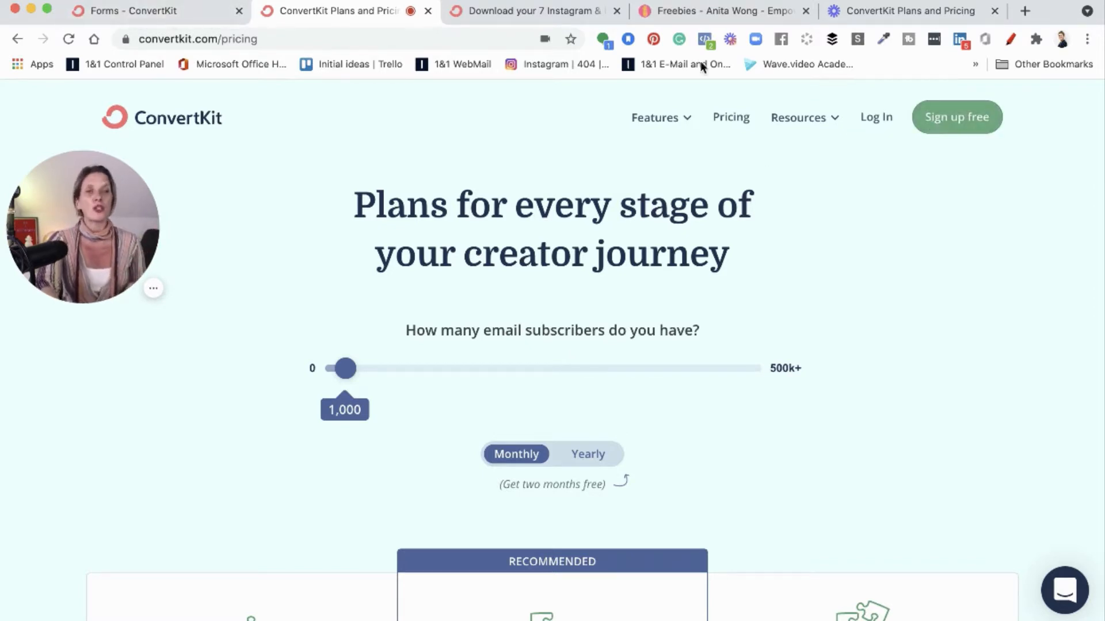
# Examine the published 7 Instagram & Facebook Stories landing page from its headline to the sign-up form, using its guide download link
pyautogui.click(133, 13)
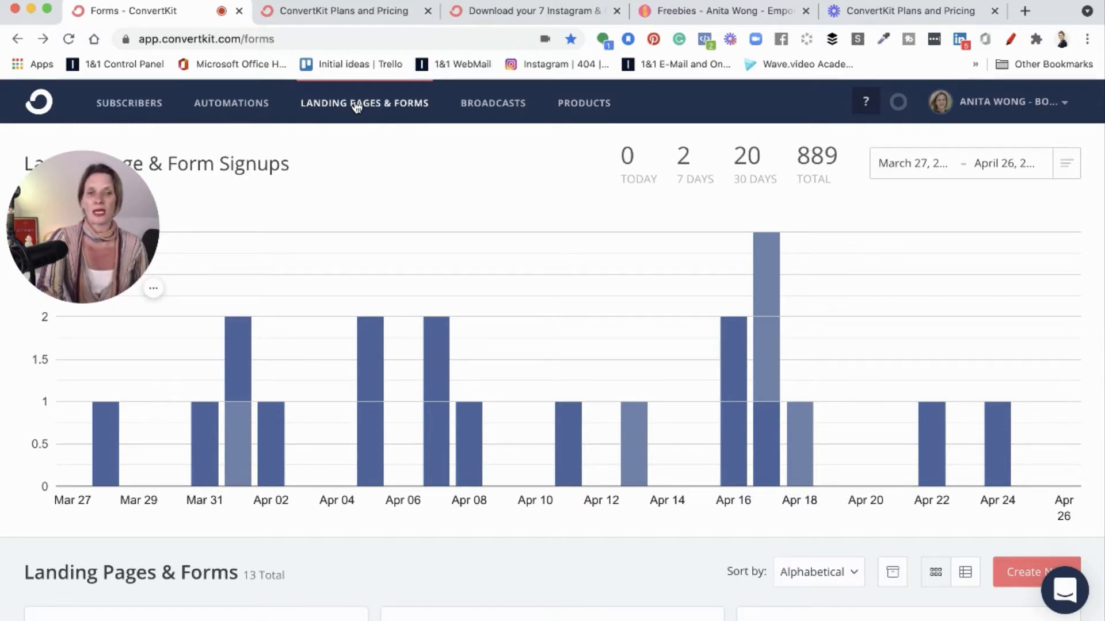
pyautogui.click(512, 11)
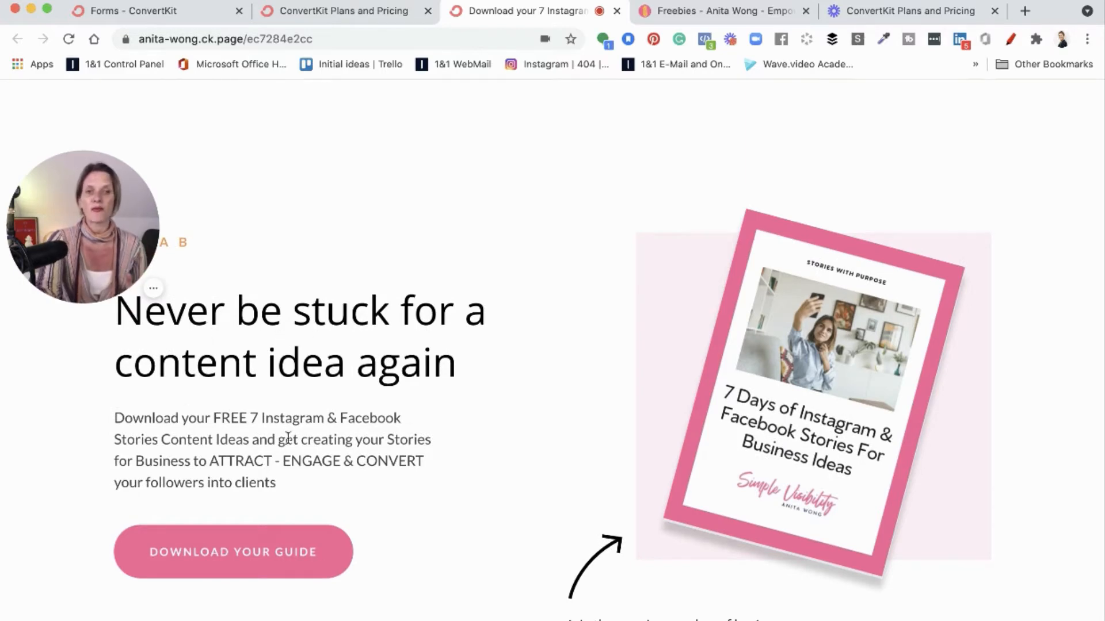
pyautogui.scroll(-3, 255, 438)
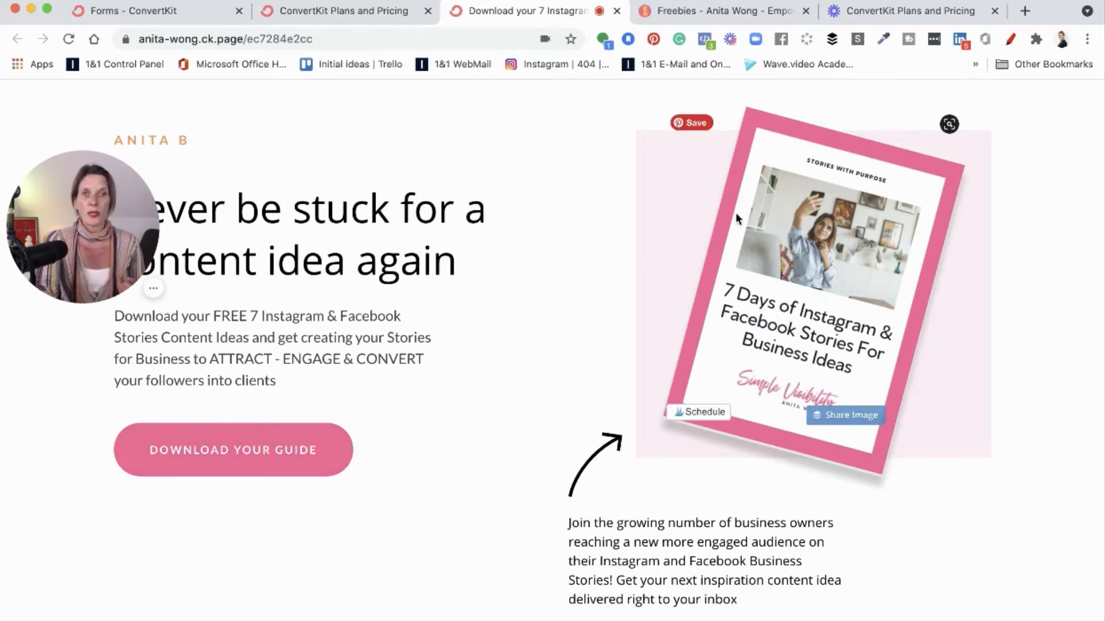
pyautogui.scroll(-9, 470, 328)
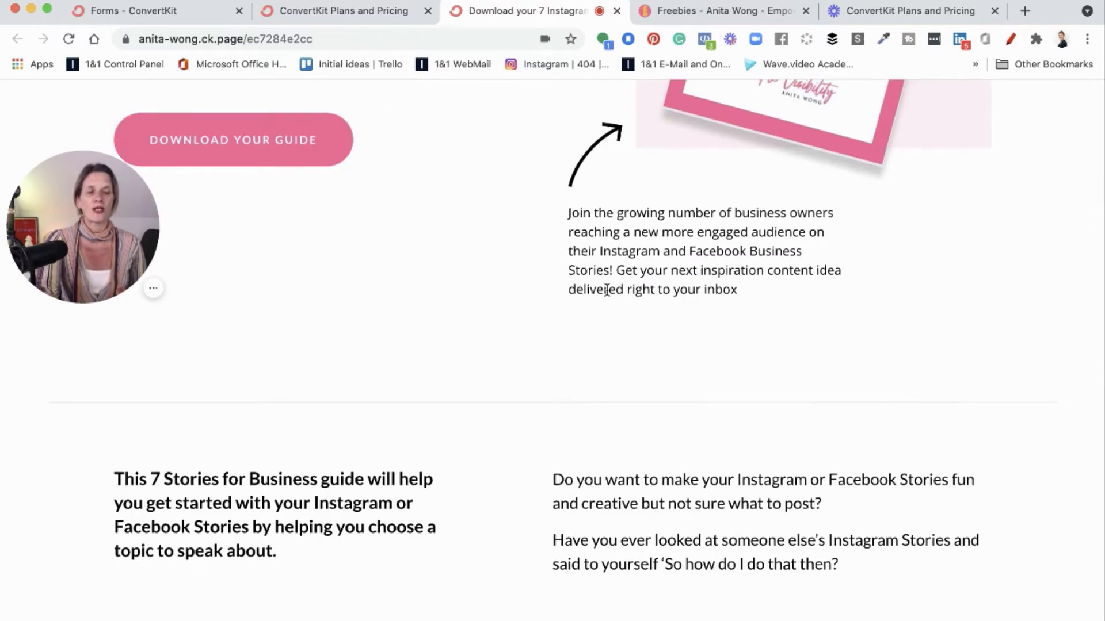
pyautogui.scroll(-4, 440, 395)
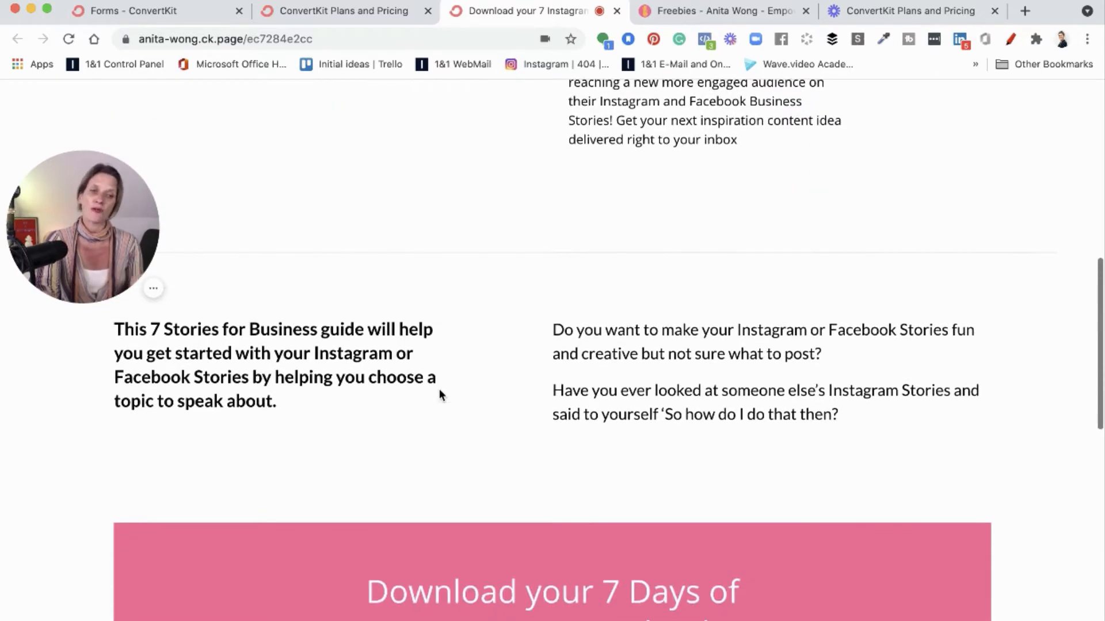
pyautogui.scroll(-9, 406, 391)
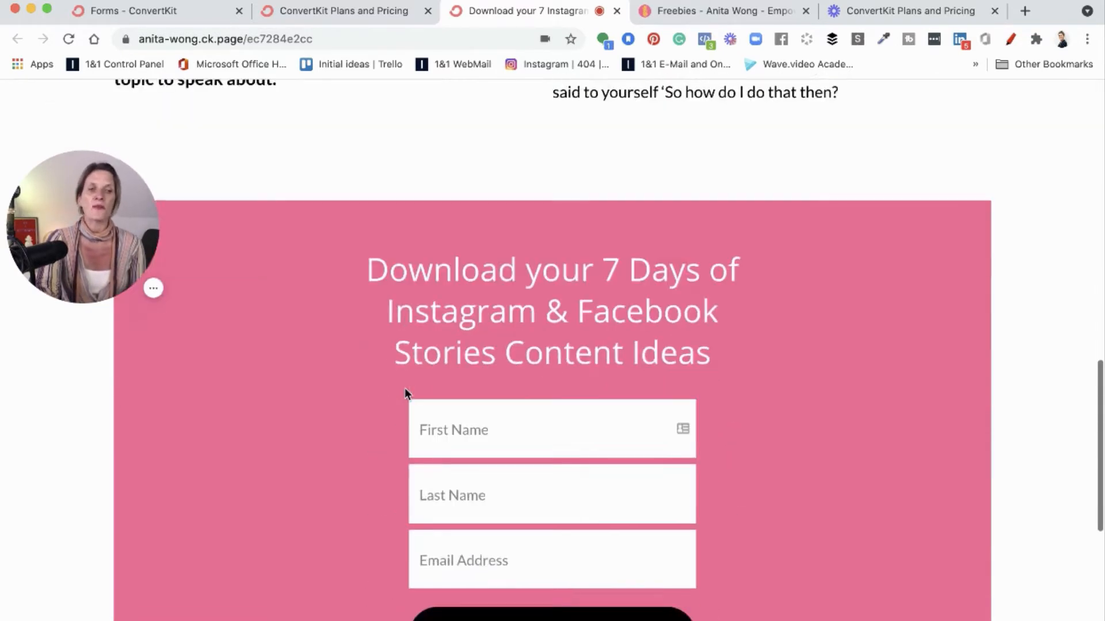
pyautogui.scroll(-6, 405, 387)
pyautogui.scroll(16, 405, 388)
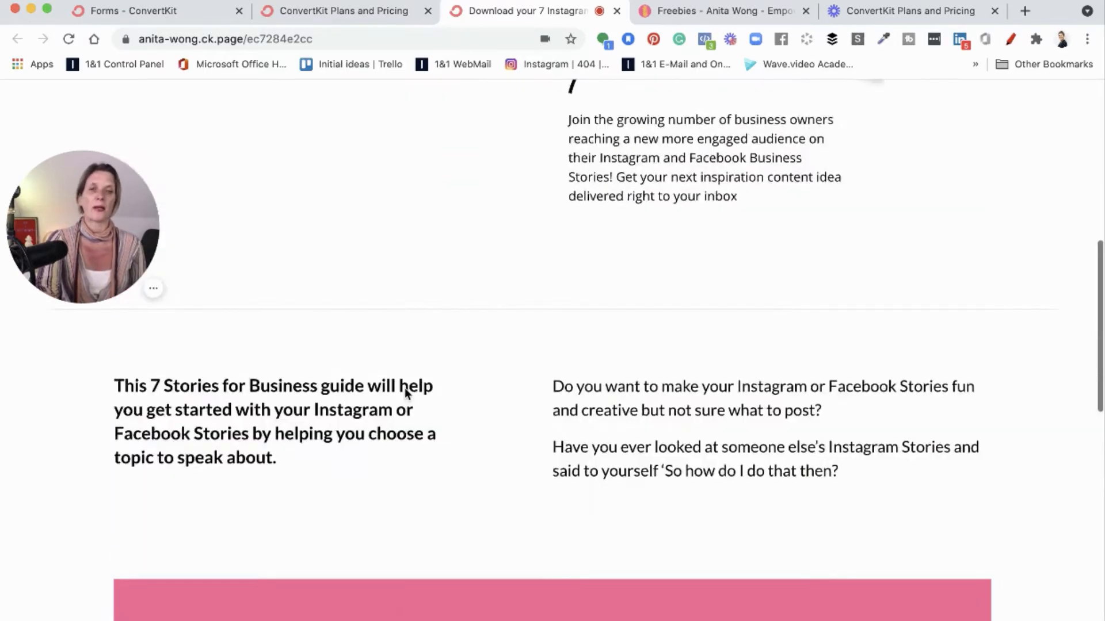
pyautogui.scroll(8, 405, 387)
pyautogui.click(266, 345)
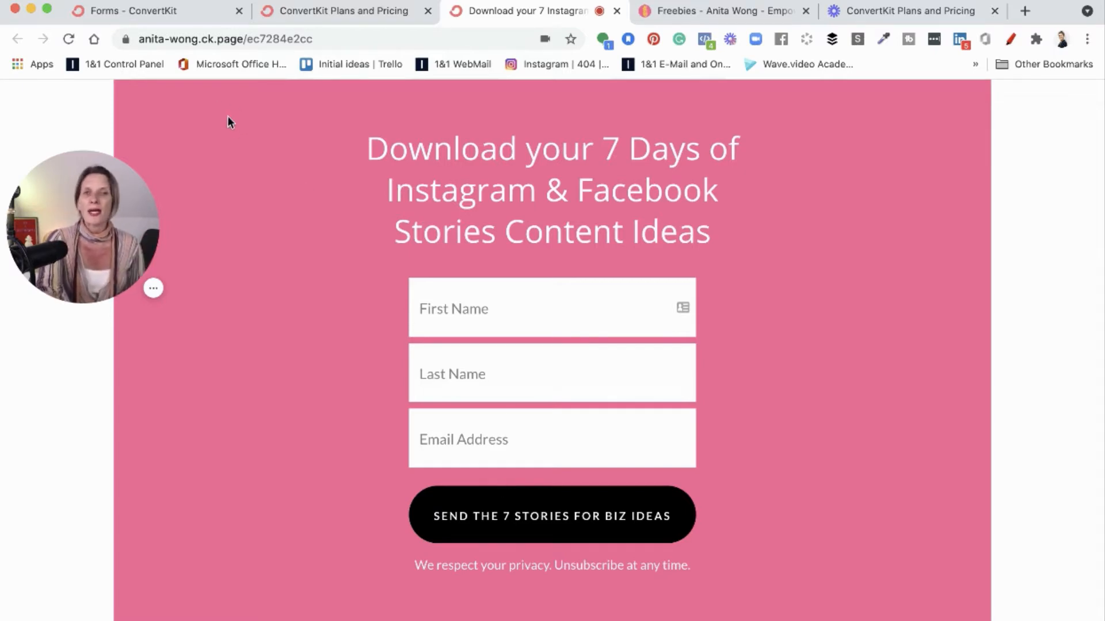
pyautogui.scroll(15, 500, 217)
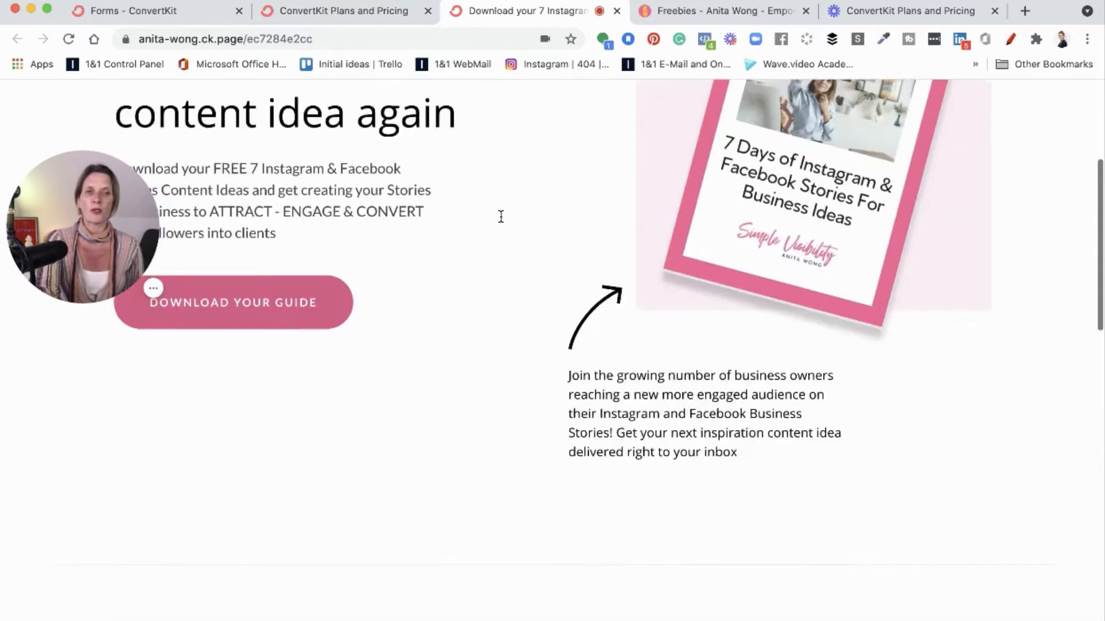
# Return to the account's Landing Pages & Forms overview and start creating a new landing page
pyautogui.click(141, 11)
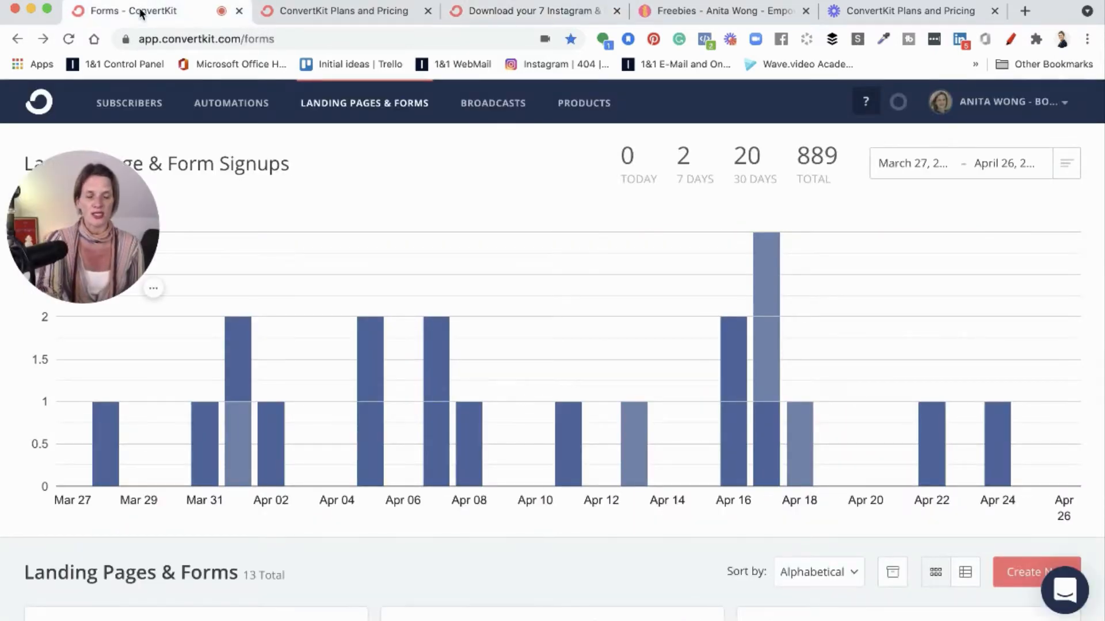
pyautogui.scroll(-1, 333, 135)
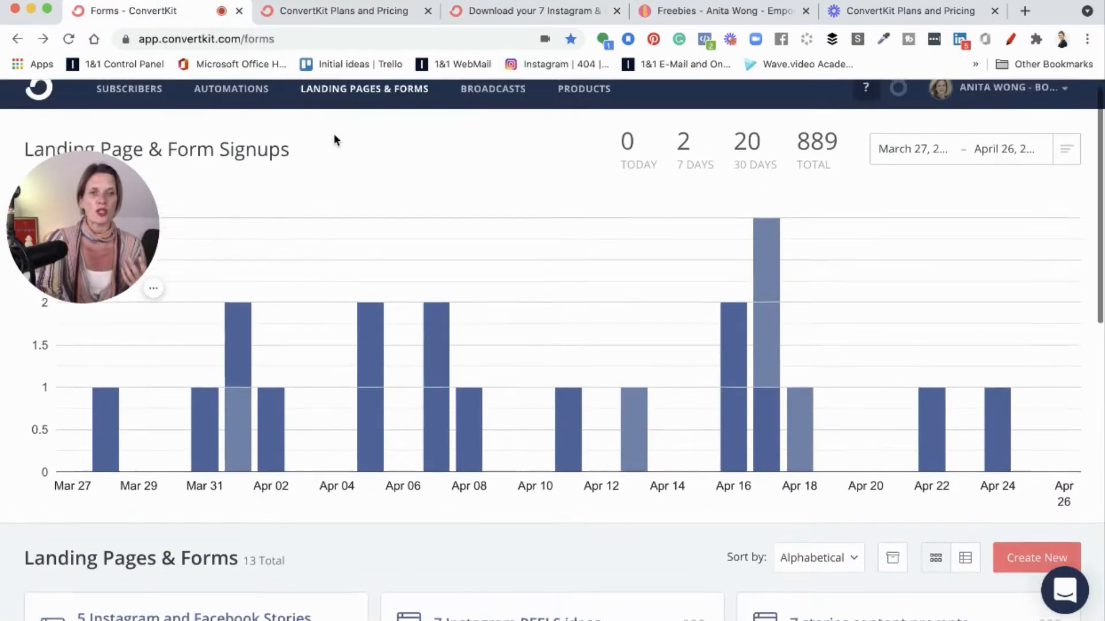
pyautogui.scroll(1, 334, 135)
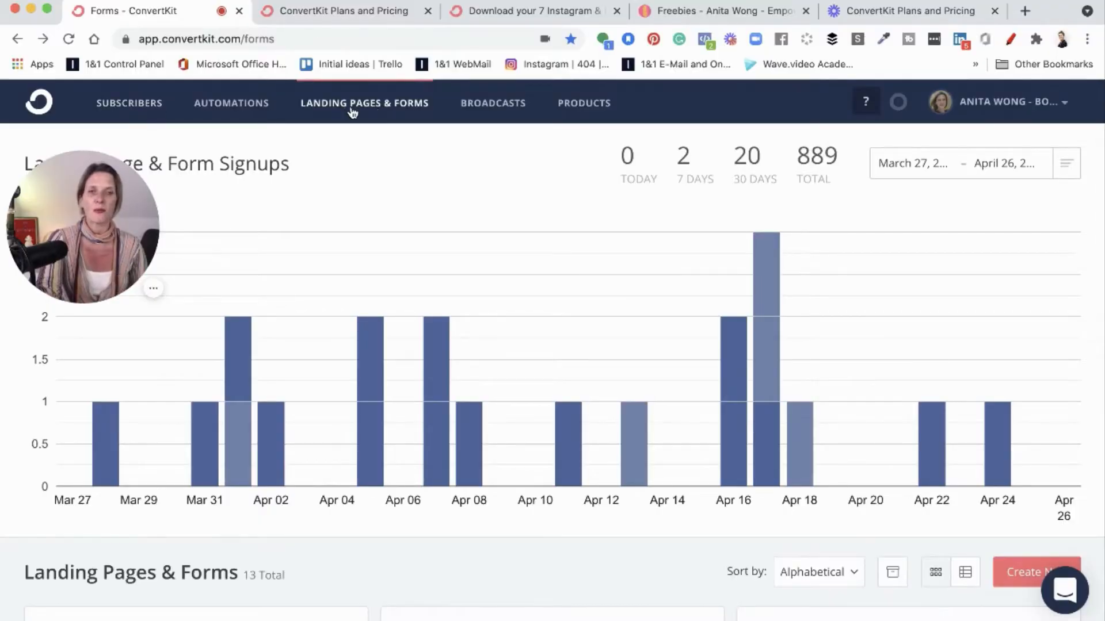
pyautogui.scroll(-6, 356, 109)
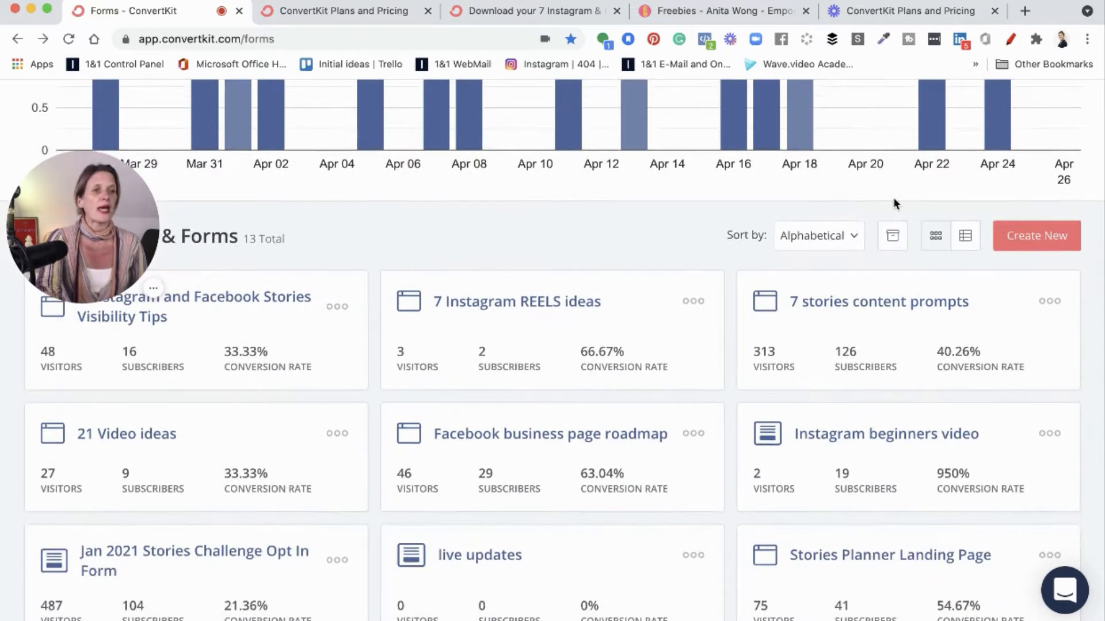
pyautogui.click(1036, 239)
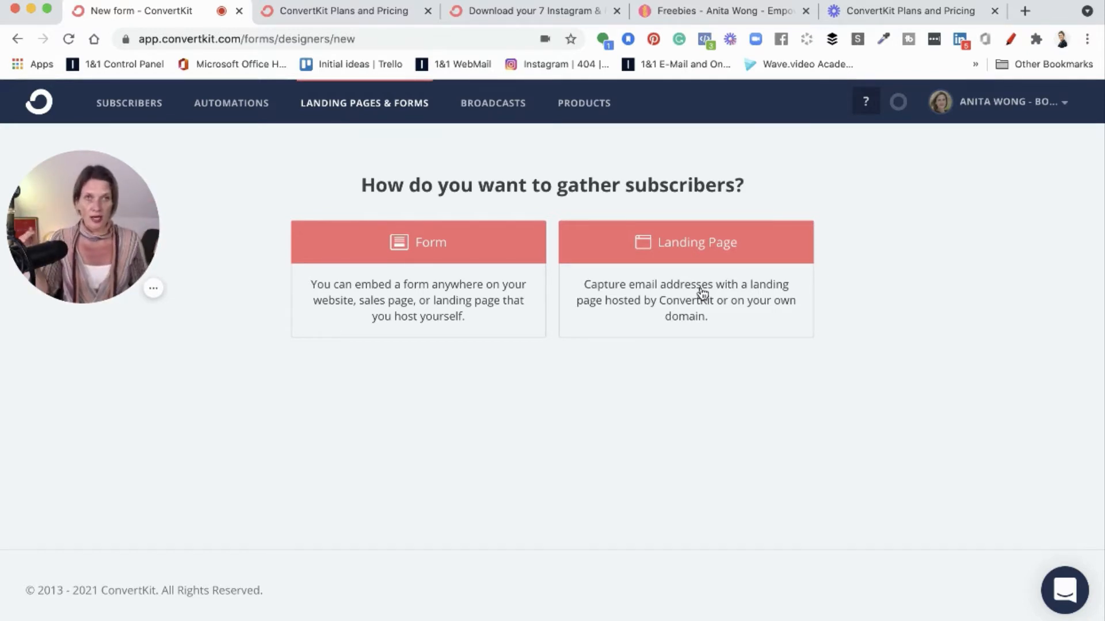
pyautogui.click(669, 294)
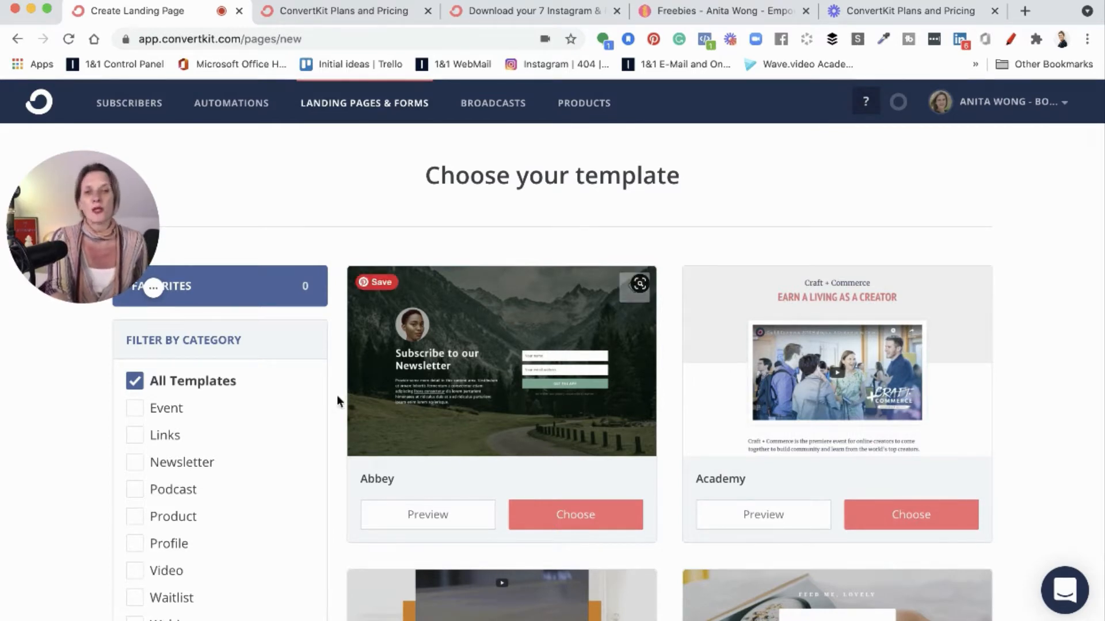
# Browse the filter categories and the landing page template gallery from Abbey down to Cedar
pyautogui.scroll(-3, 272, 375)
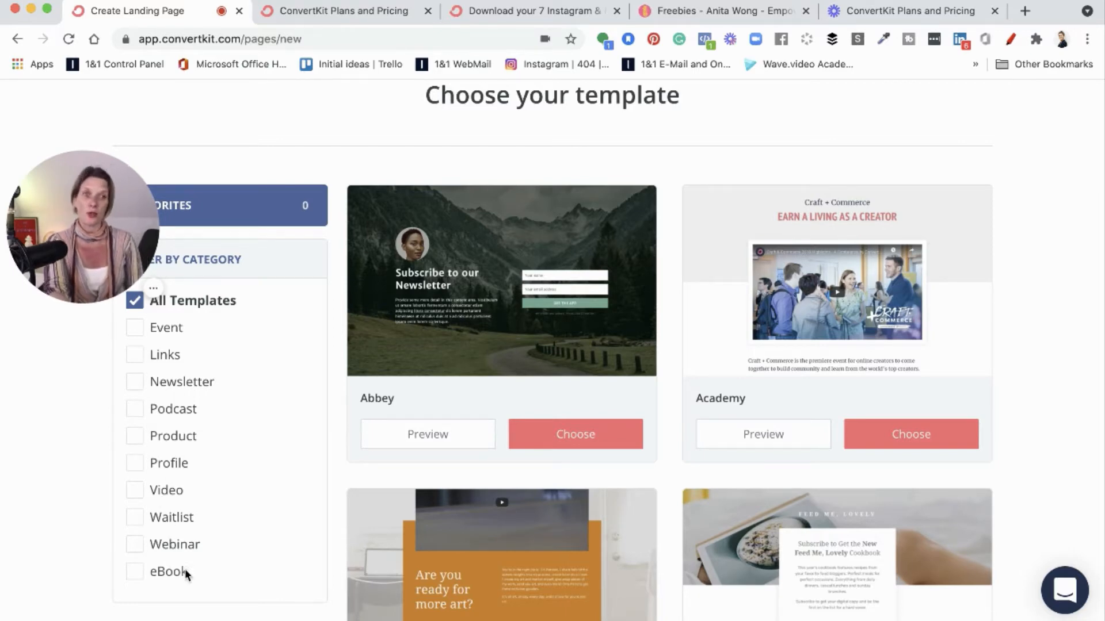
pyautogui.scroll(2, 221, 553)
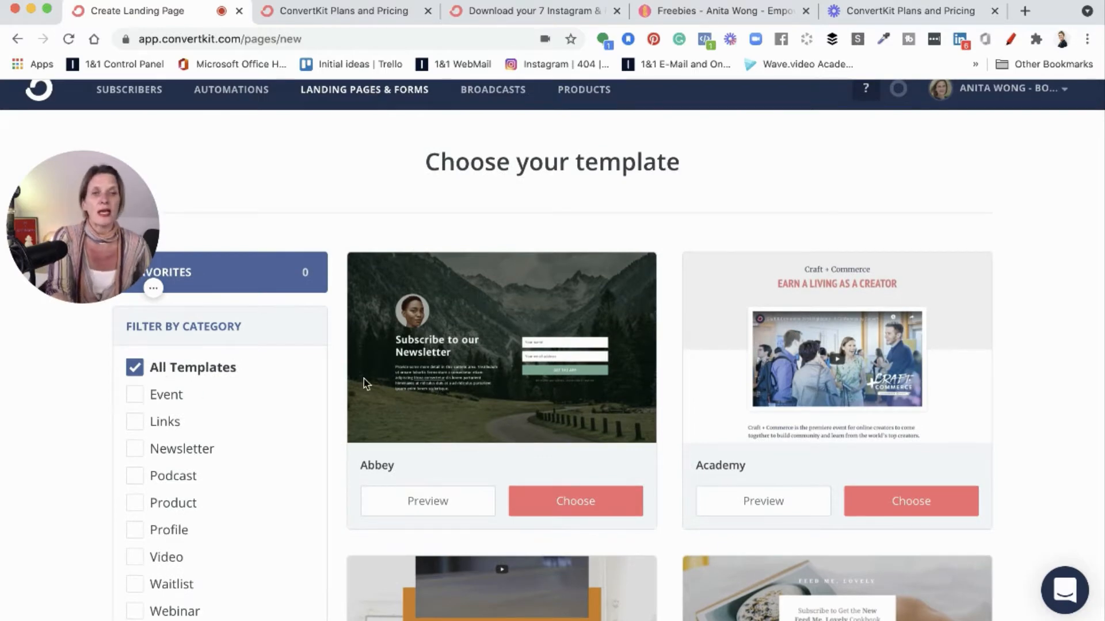
pyautogui.scroll(-3, 740, 363)
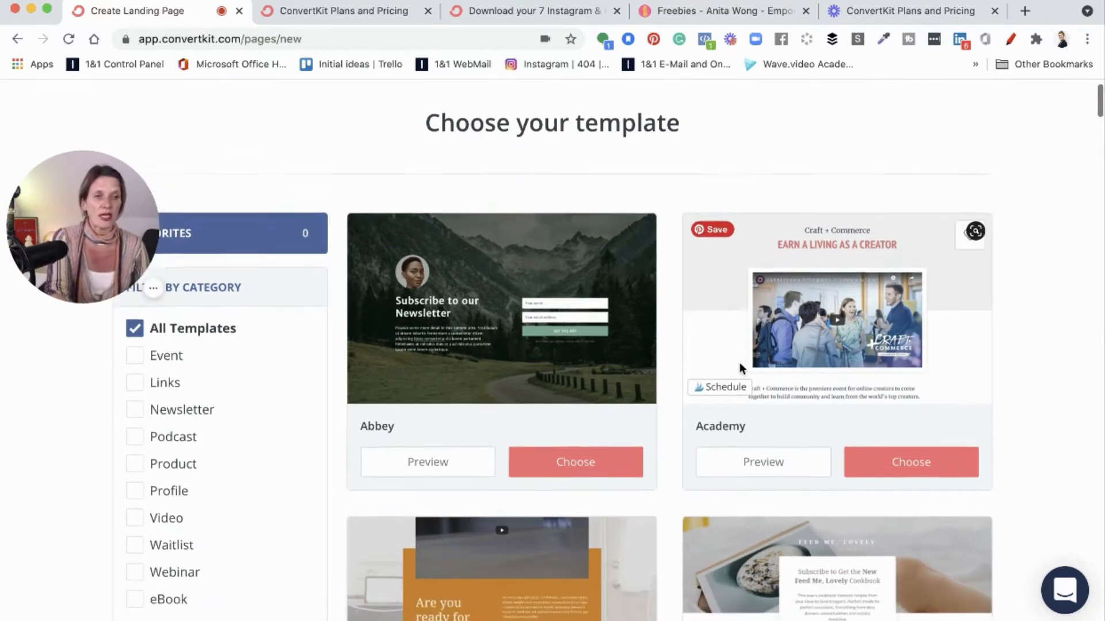
pyautogui.scroll(-4, 657, 404)
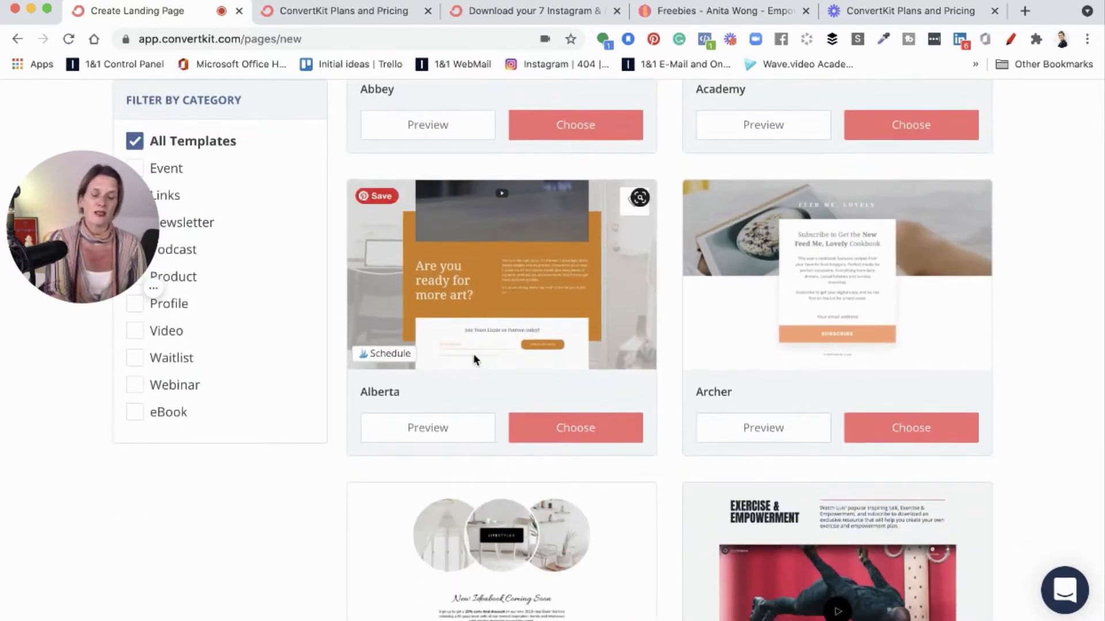
pyautogui.scroll(-1, 743, 340)
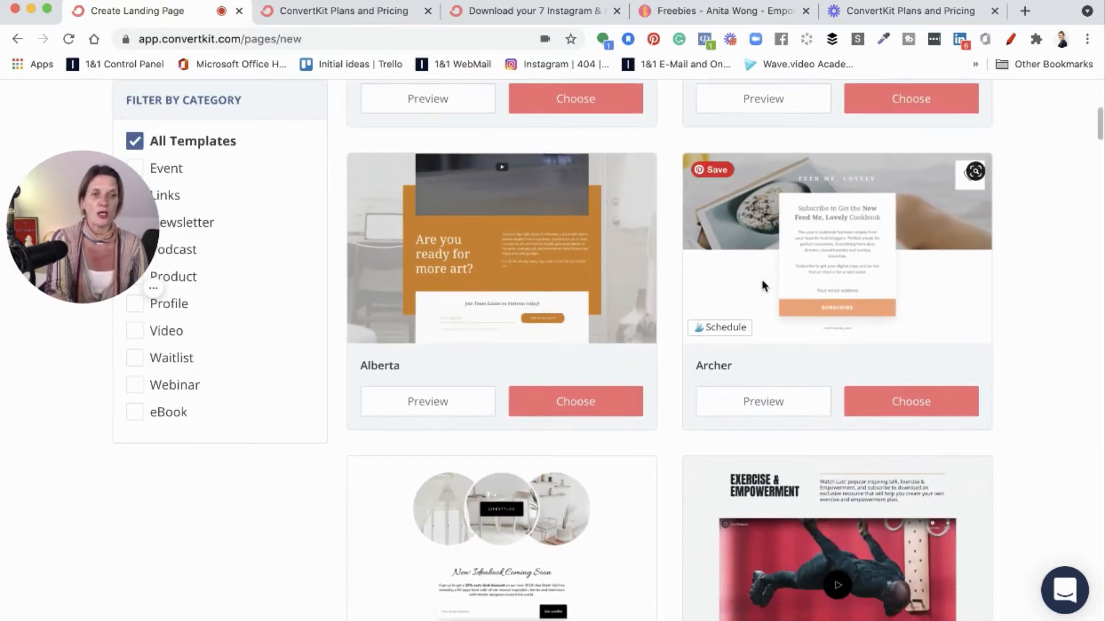
pyautogui.scroll(5, 698, 358)
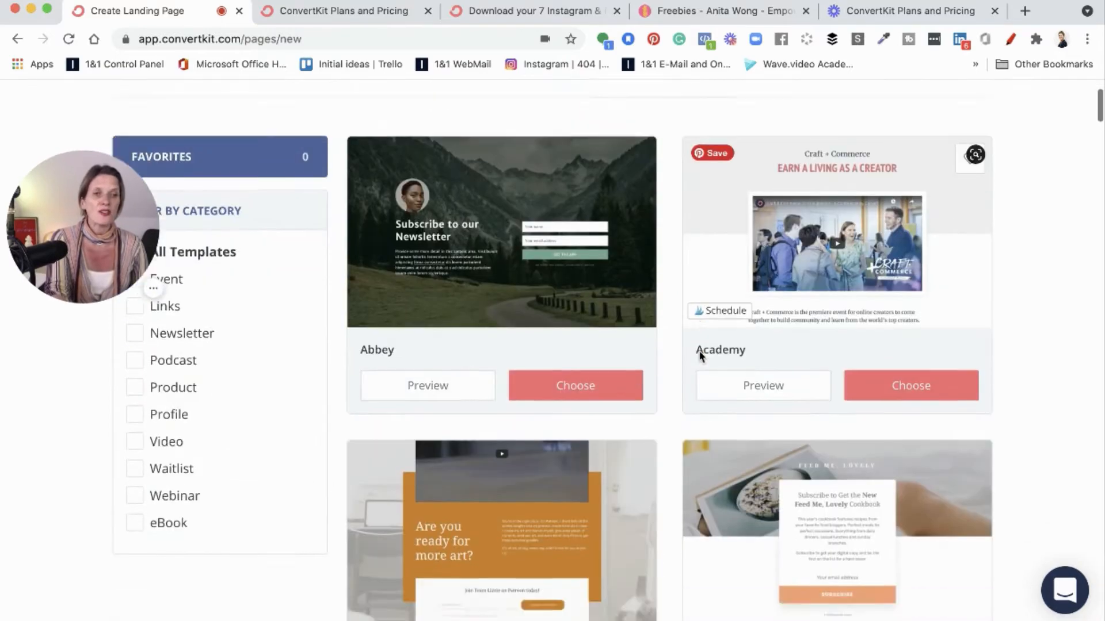
pyautogui.scroll(-8, 699, 354)
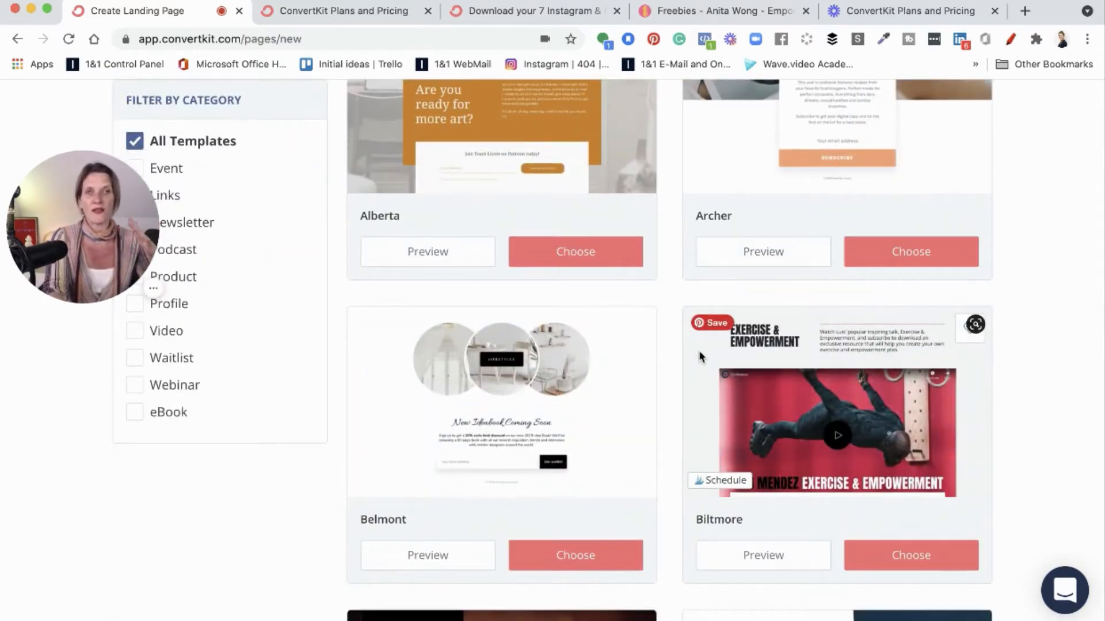
pyautogui.scroll(-1, 700, 356)
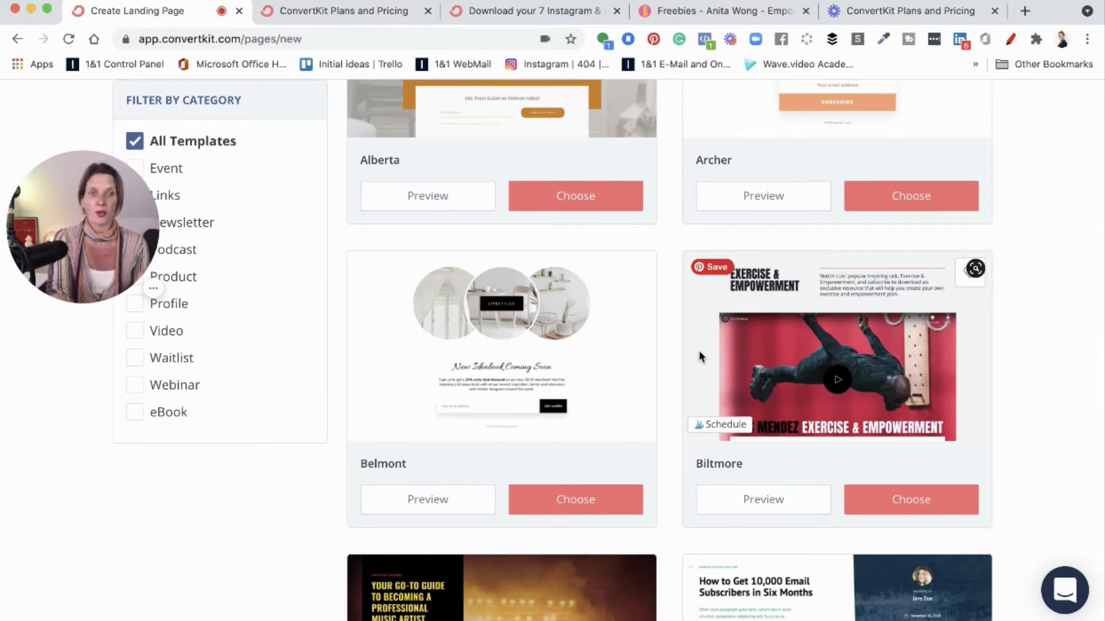
pyautogui.scroll(-5, 700, 357)
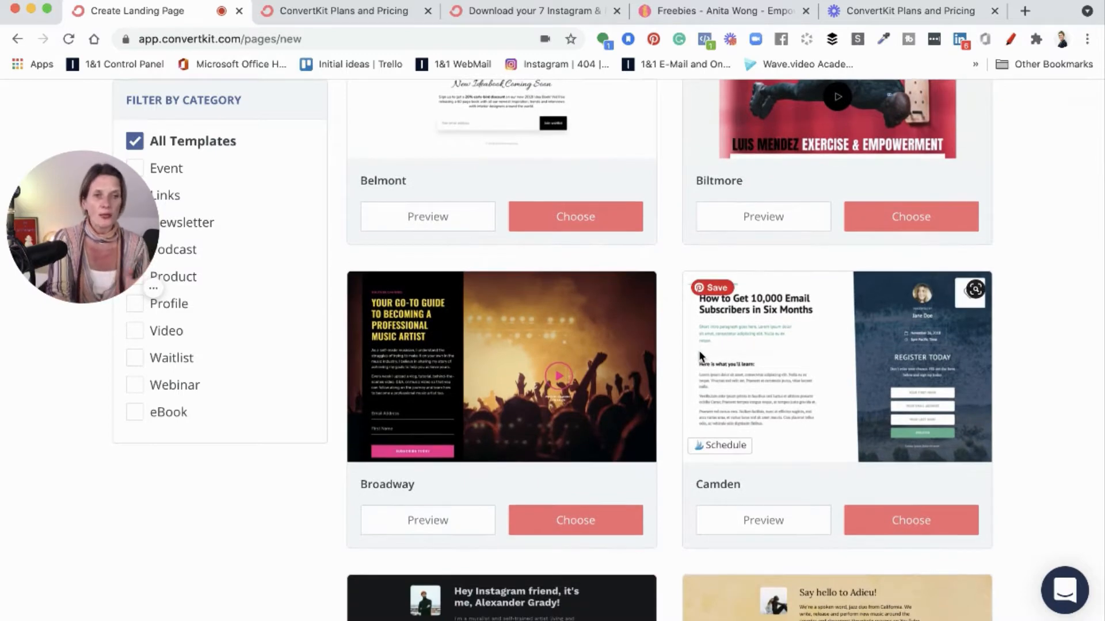
pyautogui.scroll(-5, 700, 357)
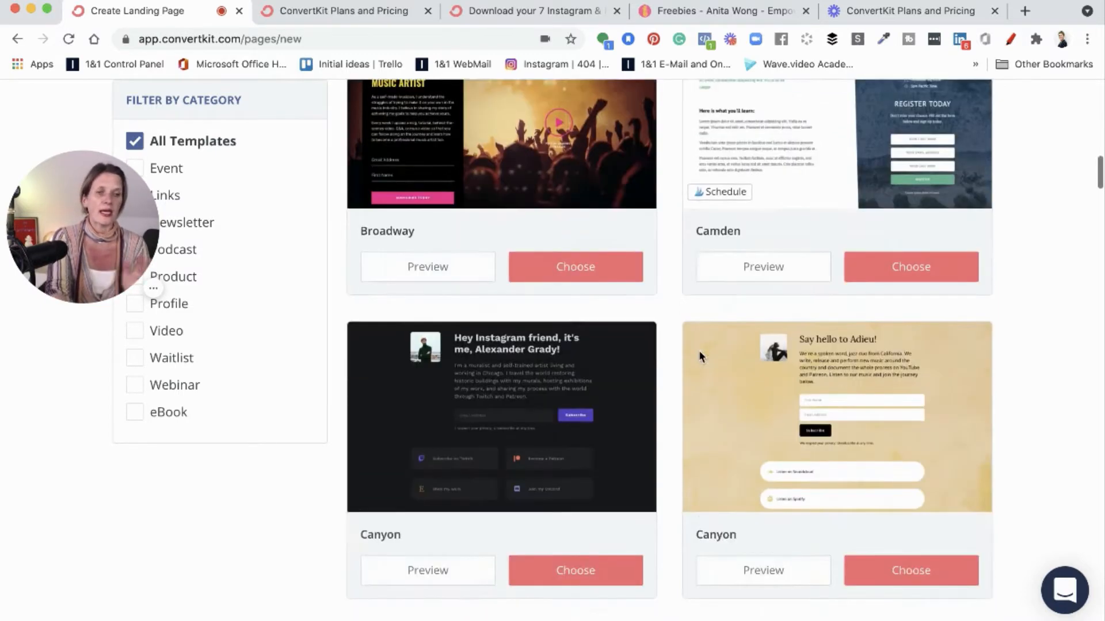
pyautogui.scroll(-9, 700, 356)
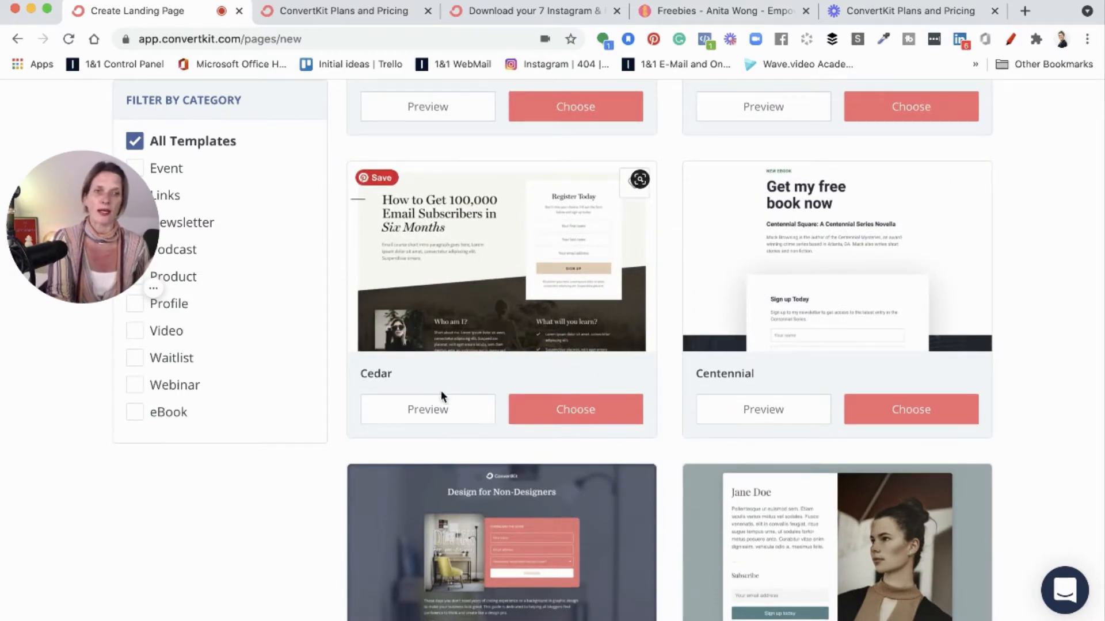
# Preview the full Cedar template in its desktop layout and switch the preview to the mobile layout
pyautogui.click(436, 408)
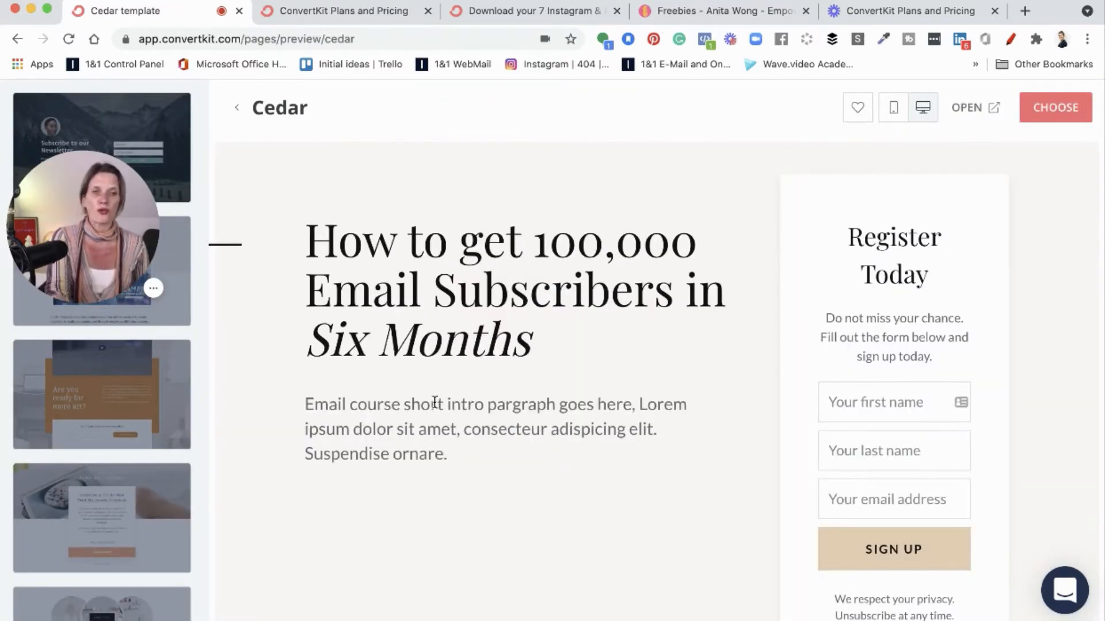
pyautogui.moveTo(103, 236); pyautogui.dragTo(1038, 170)
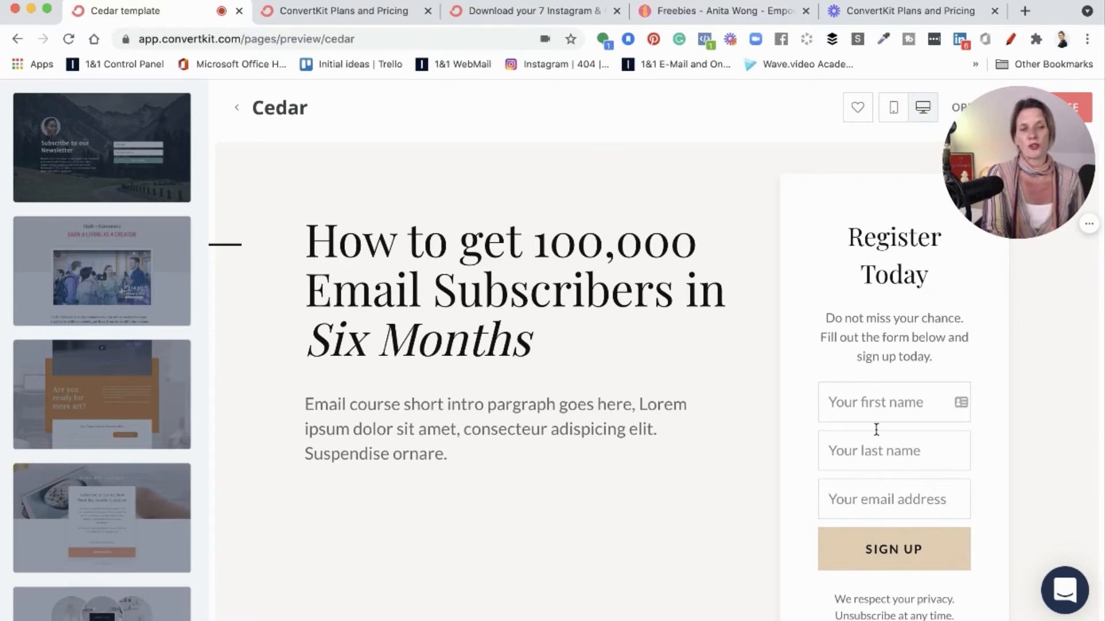
pyautogui.scroll(-1, 864, 429)
pyautogui.scroll(-10, 864, 430)
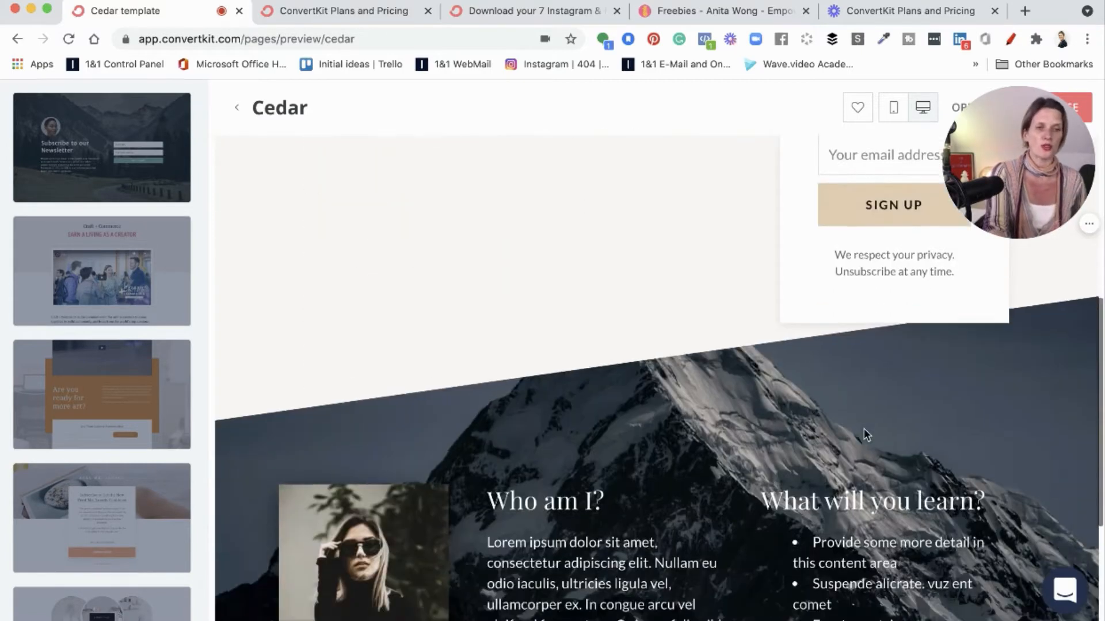
pyautogui.scroll(-2, 864, 433)
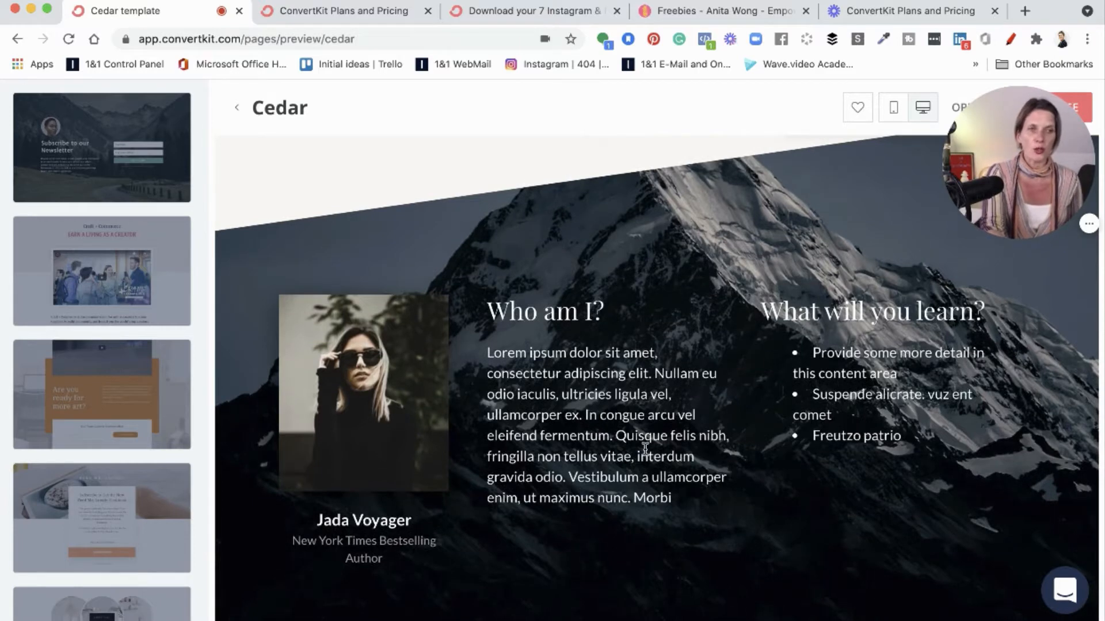
pyautogui.scroll(-1, 794, 419)
pyautogui.scroll(-1, 794, 419)
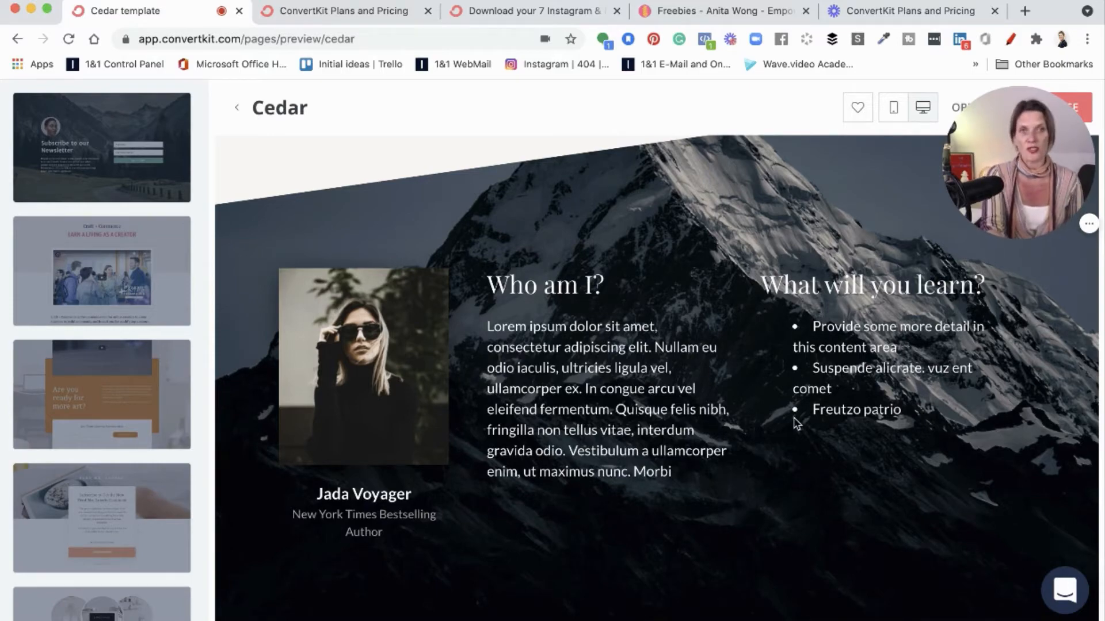
pyautogui.scroll(10, 795, 422)
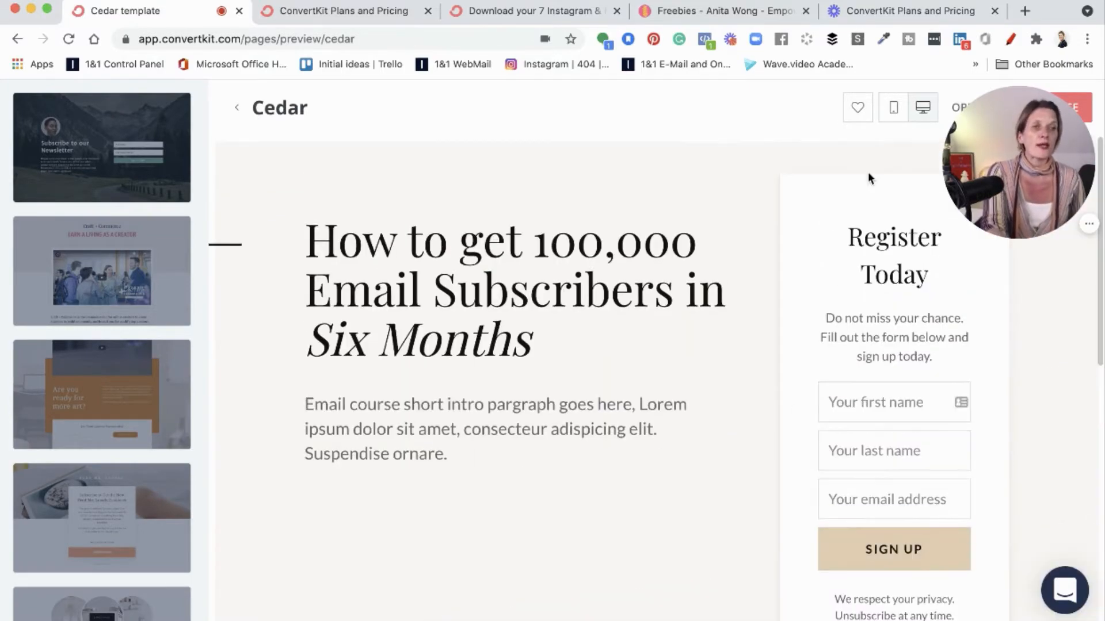
pyautogui.click(894, 106)
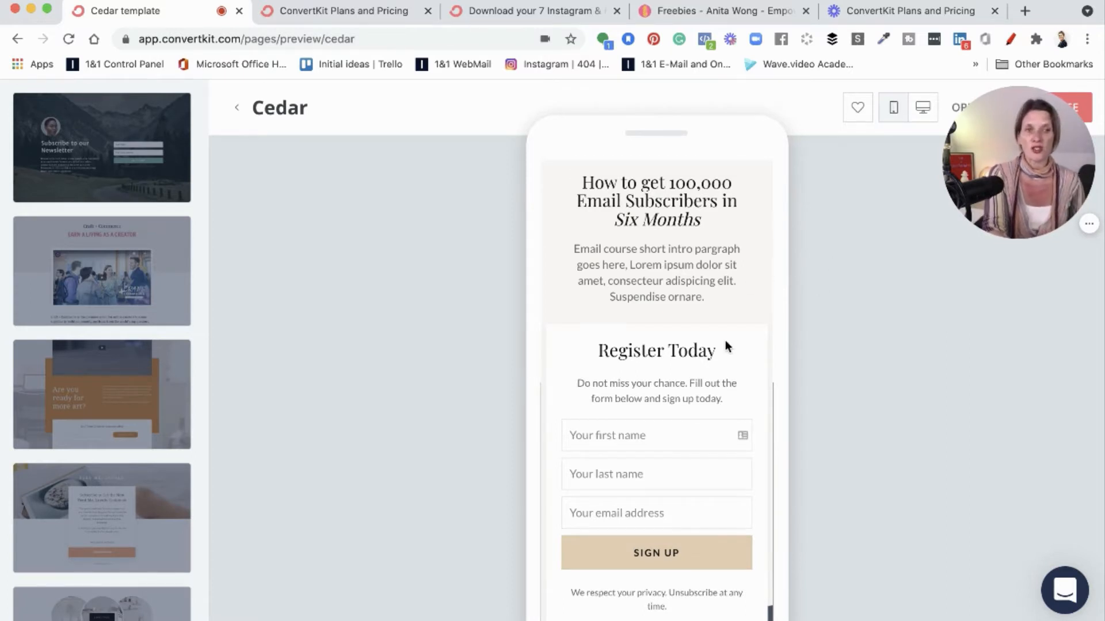
# Check the Cedar template's mobile preview, return to the desktop layout and choose Cedar for the landing page
pyautogui.scroll(-6, 725, 343)
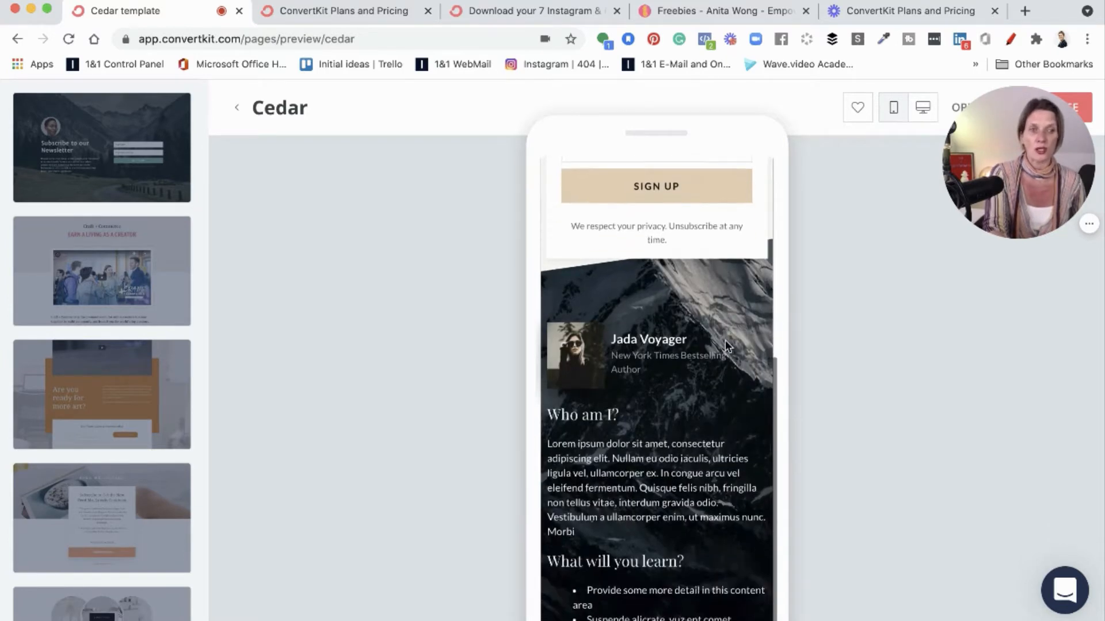
pyautogui.scroll(6, 725, 340)
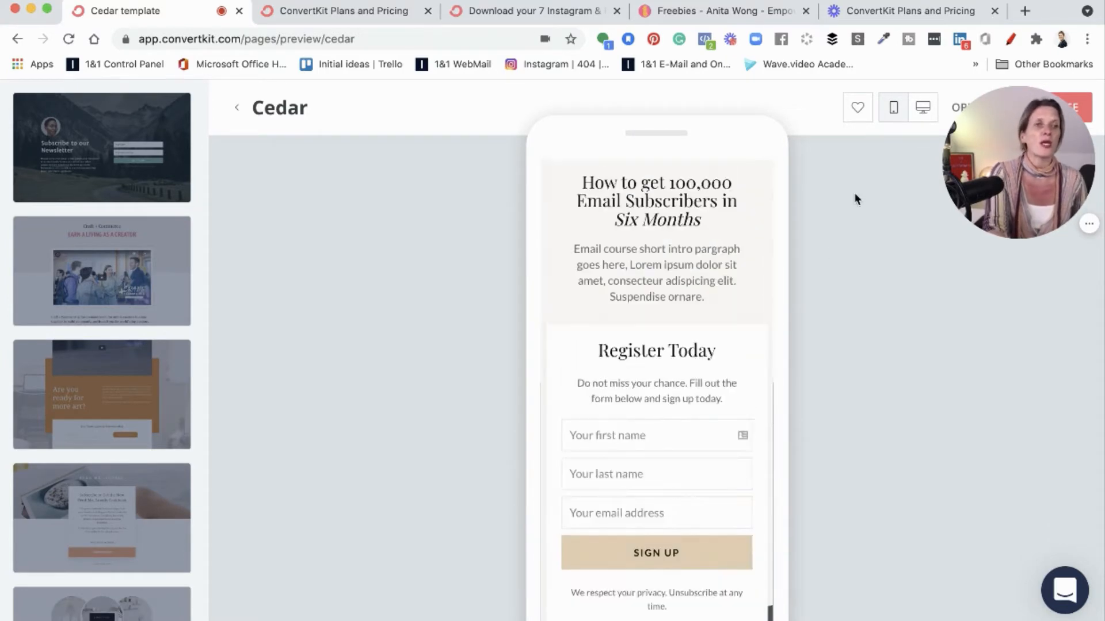
pyautogui.click(921, 107)
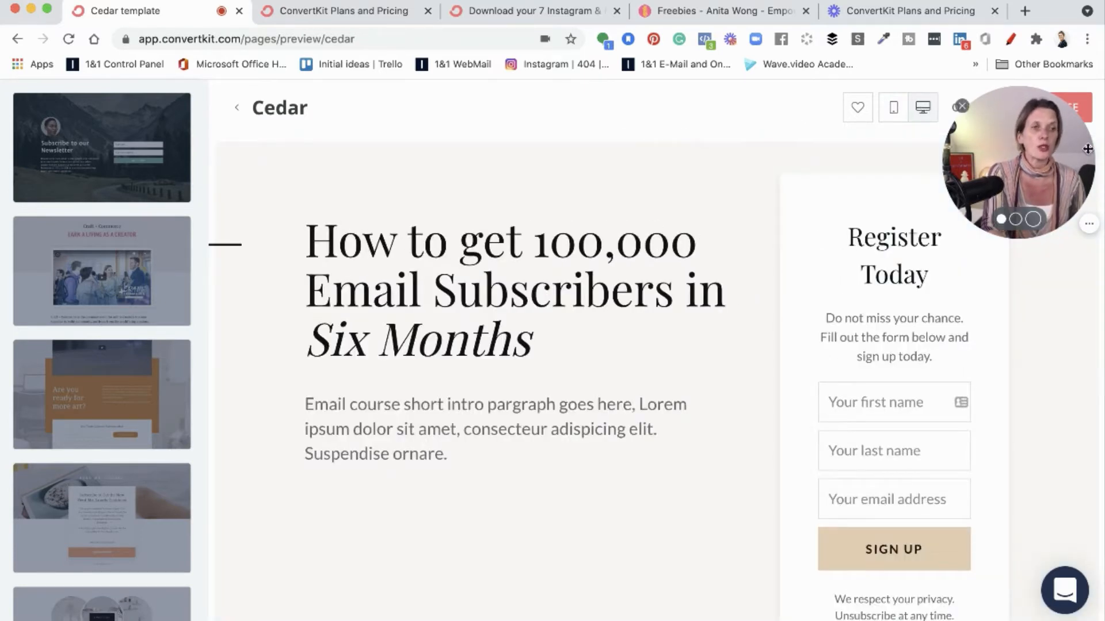
pyautogui.moveTo(1087, 149); pyautogui.dragTo(153, 150)
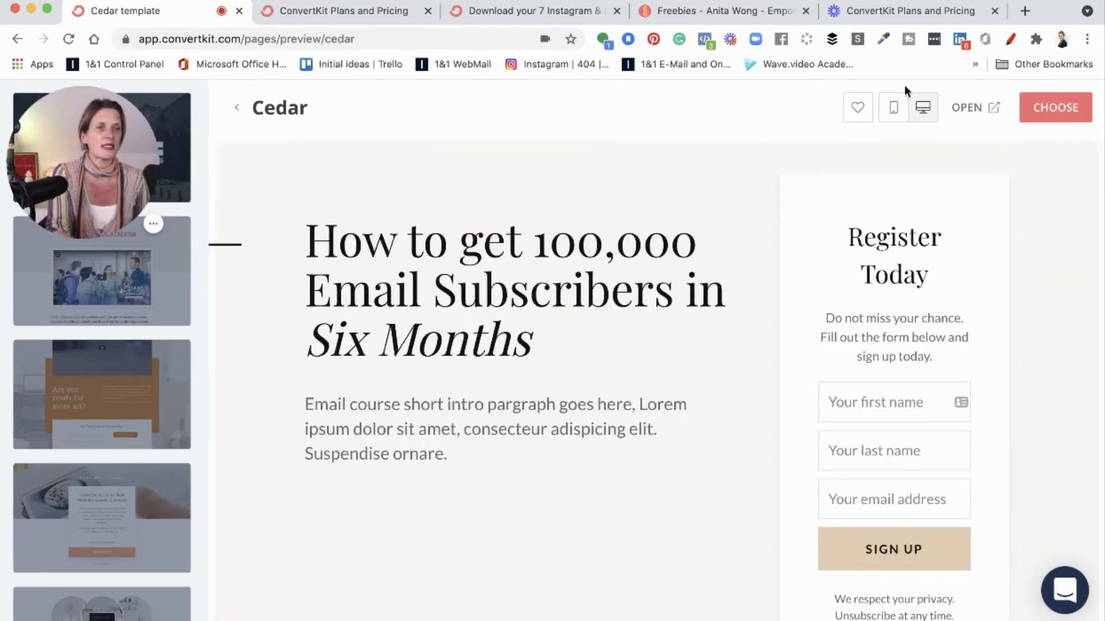
pyautogui.click(1050, 115)
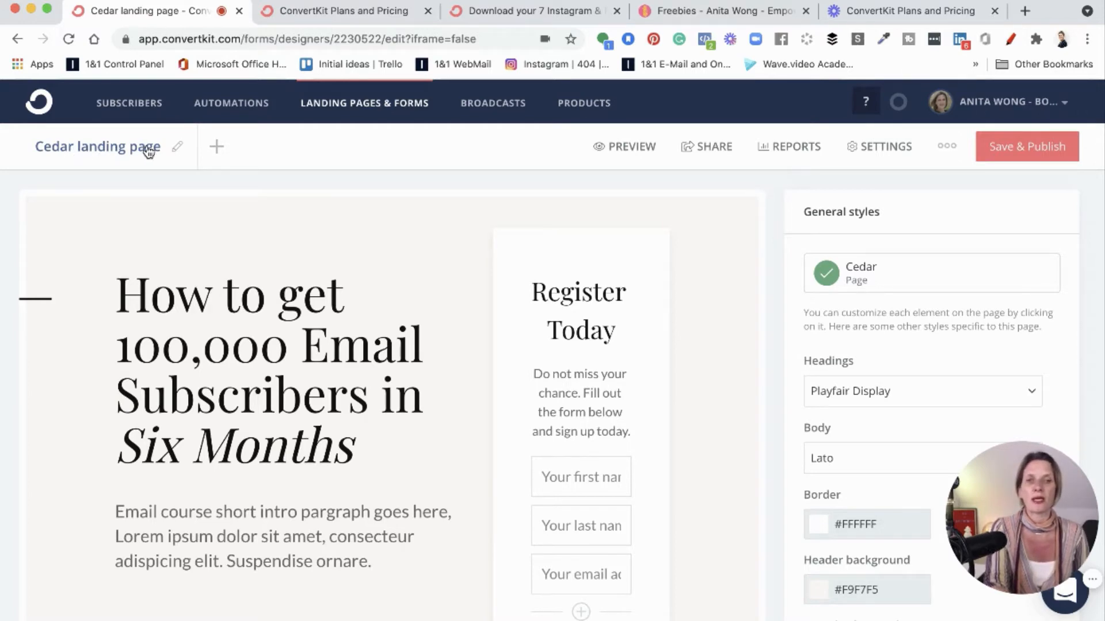
# Rename the landing page as "test landing page"
pyautogui.click(178, 147)
pyautogui.moveTo(178, 147); pyautogui.dragTo(26, 146)
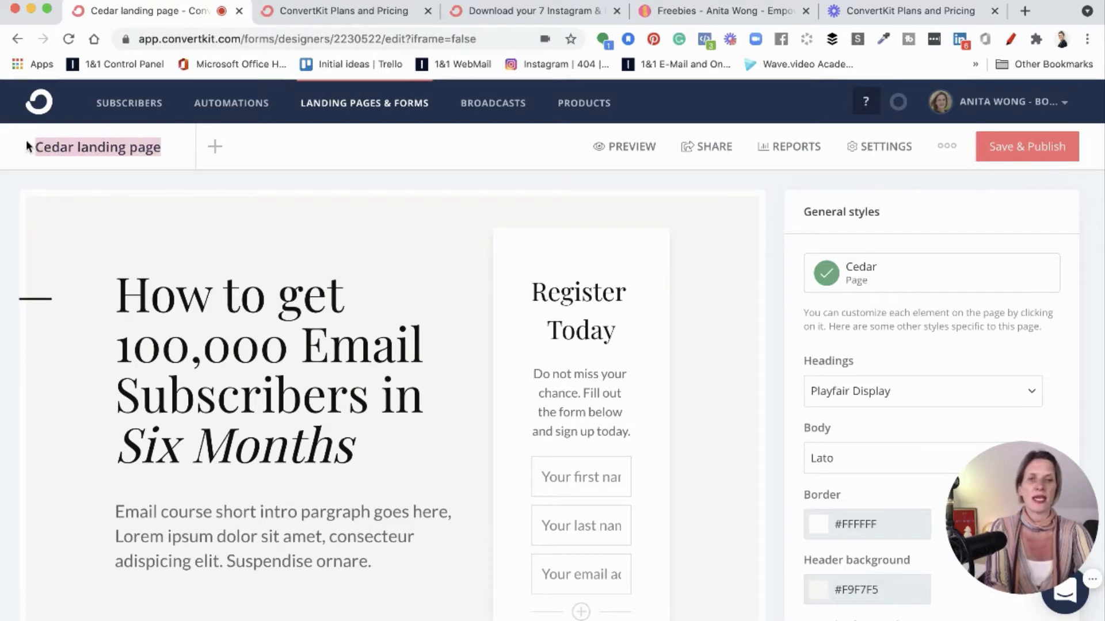
pyautogui.write('test')
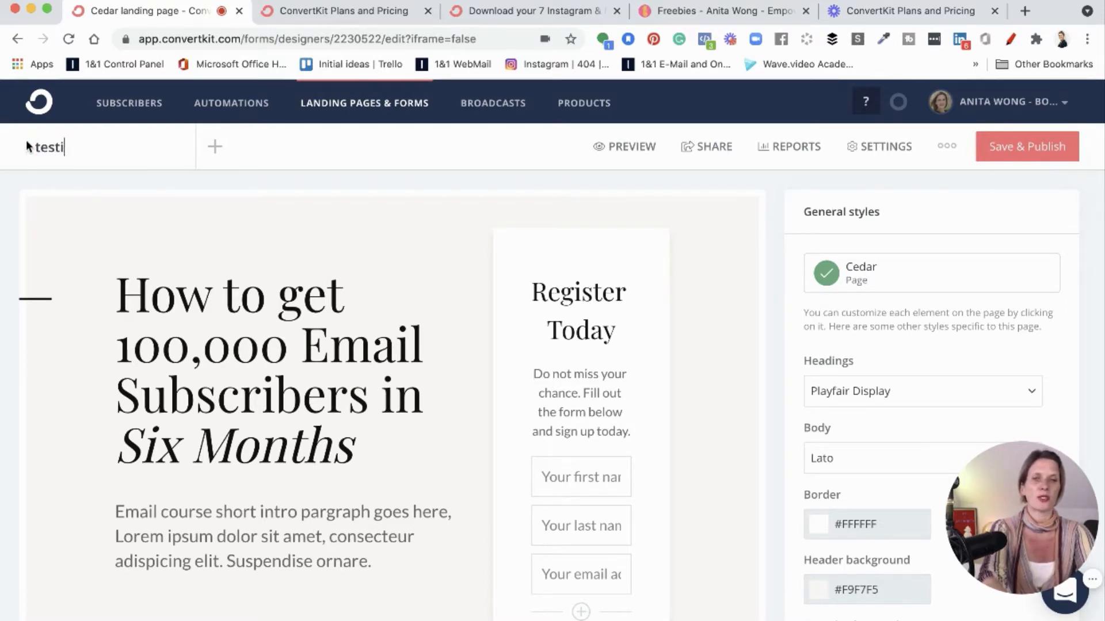
pyautogui.write(' landing page')
pyautogui.click(331, 142)
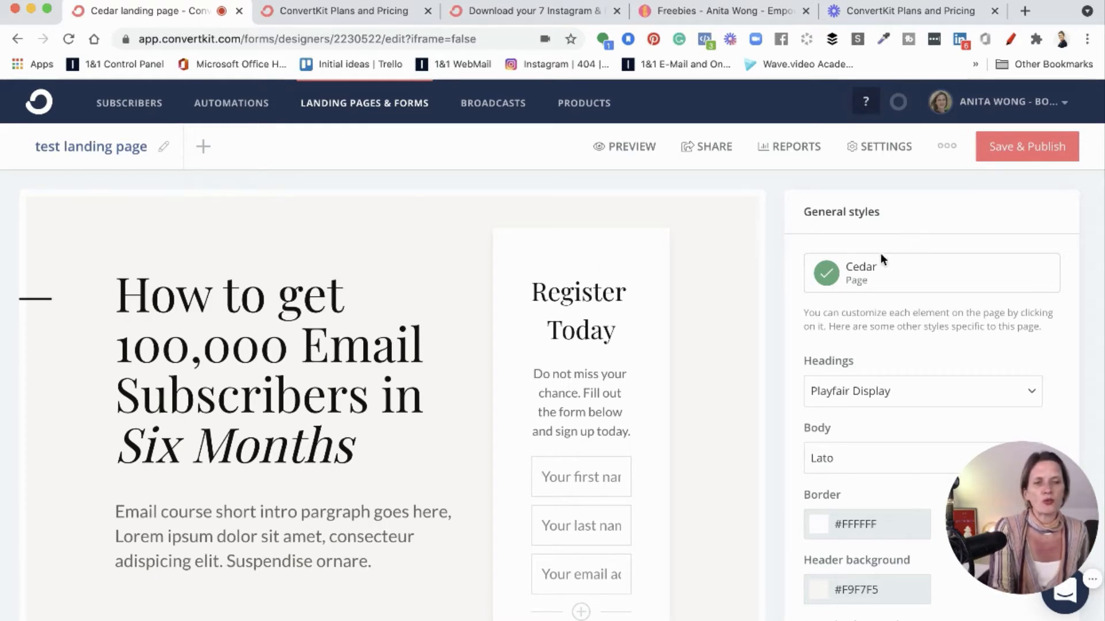
# Set the headings font in the general styles to Open Sans
pyautogui.scroll(-5, 844, 277)
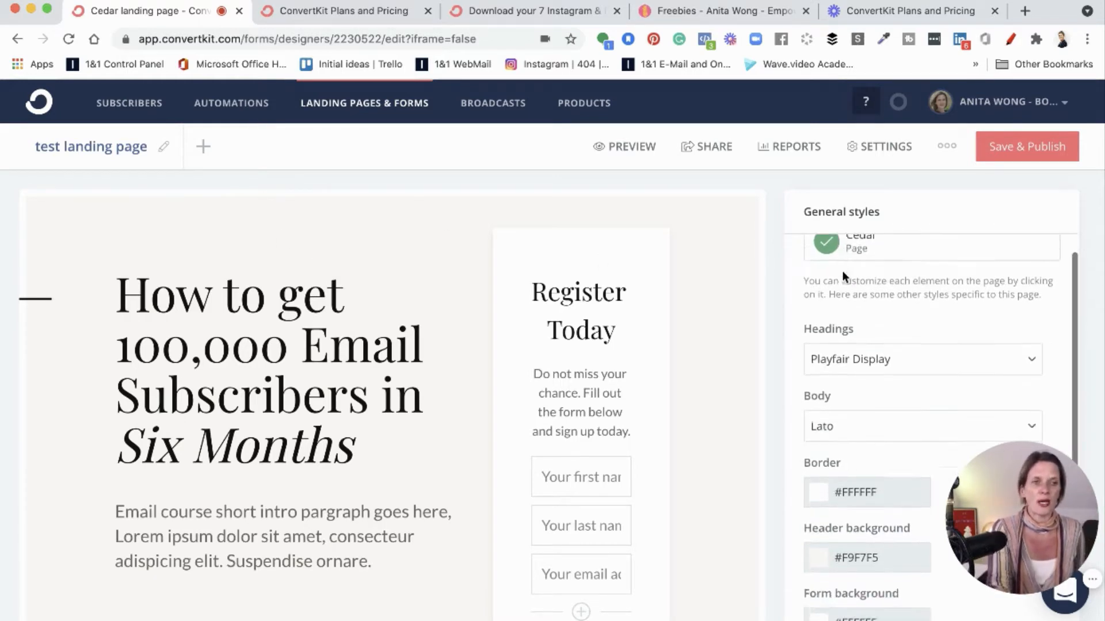
pyautogui.scroll(2, 843, 276)
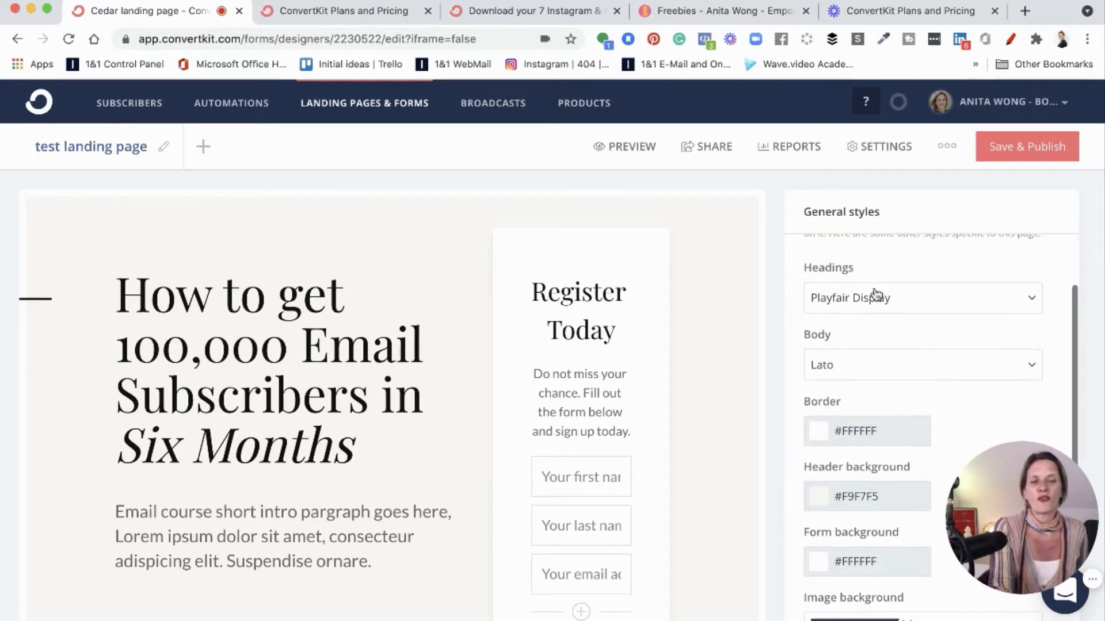
pyautogui.click(901, 304)
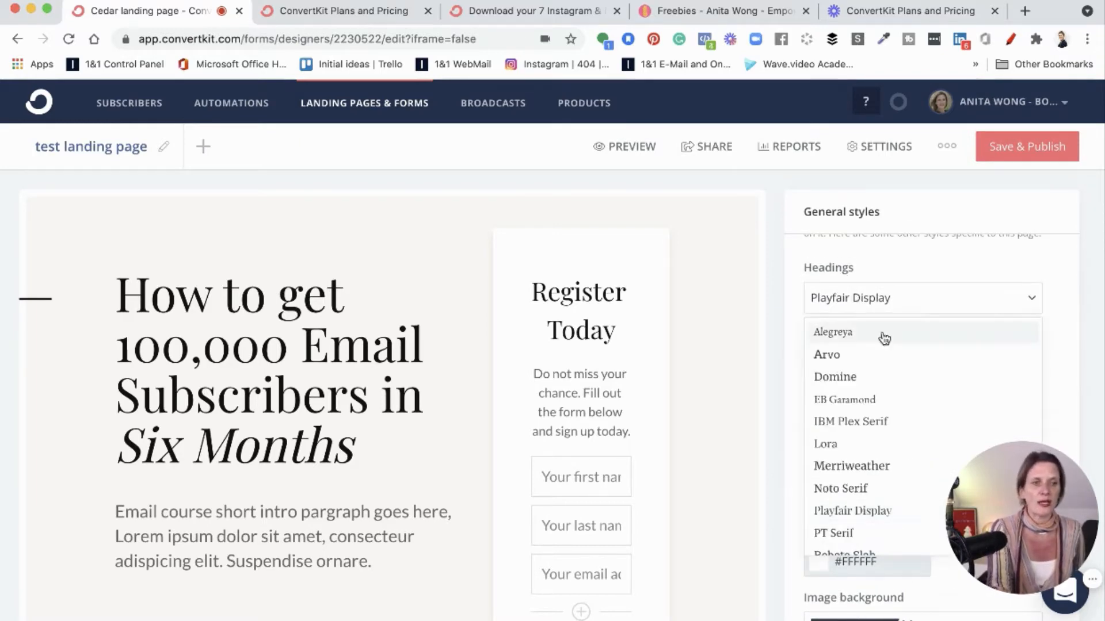
pyautogui.scroll(-10, 874, 372)
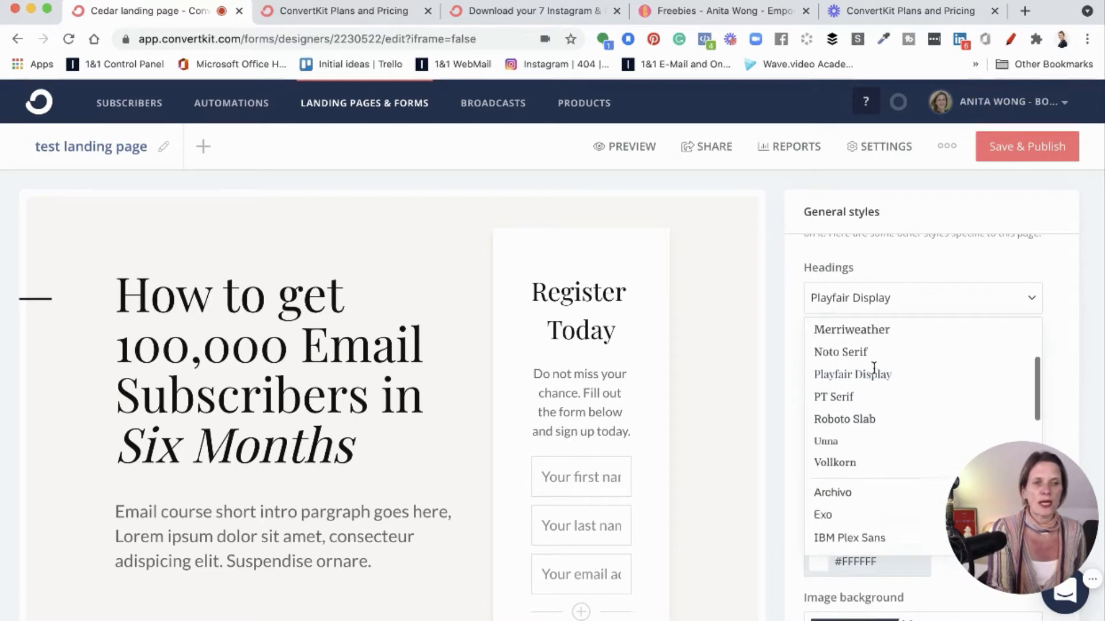
pyautogui.scroll(-5, 874, 368)
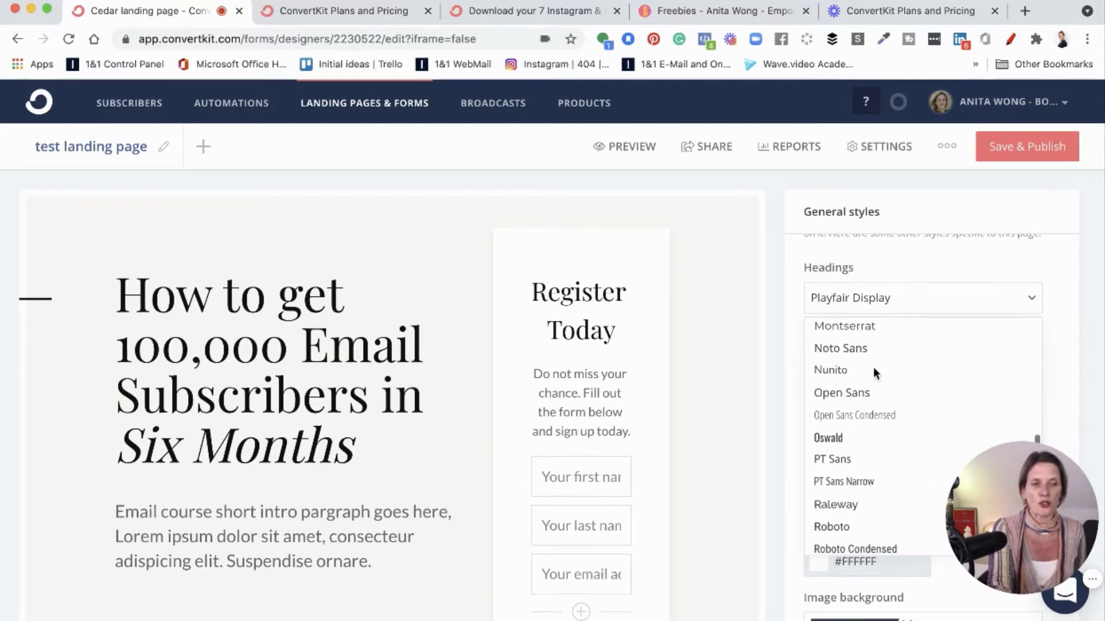
pyautogui.click(841, 374)
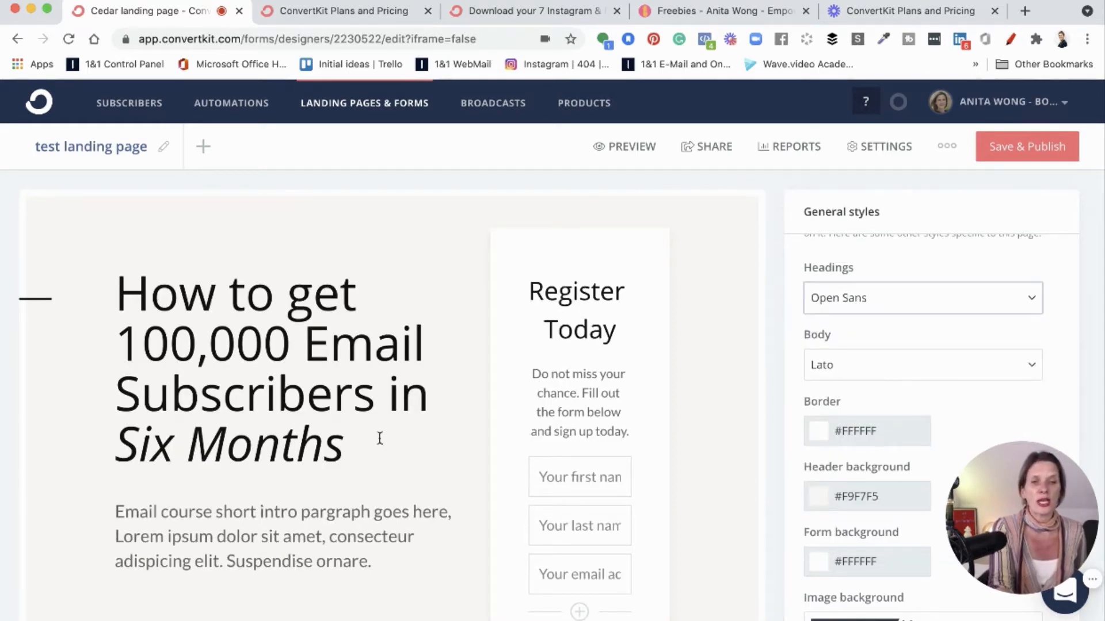
# Set the landing page's body font to Lora
pyautogui.scroll(-5, 379, 439)
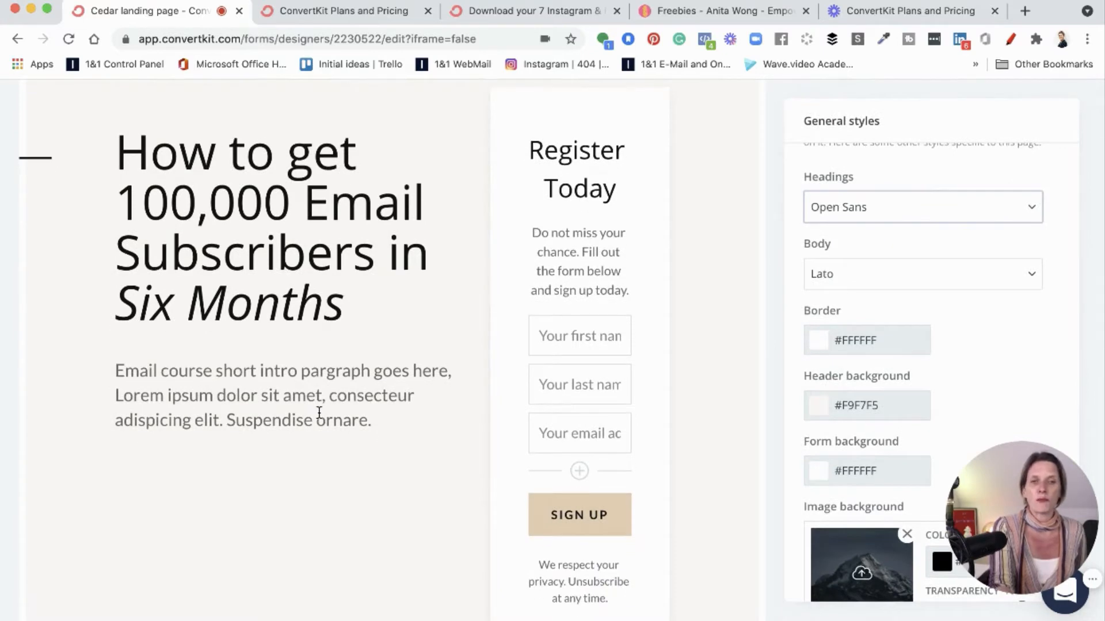
pyautogui.click(901, 285)
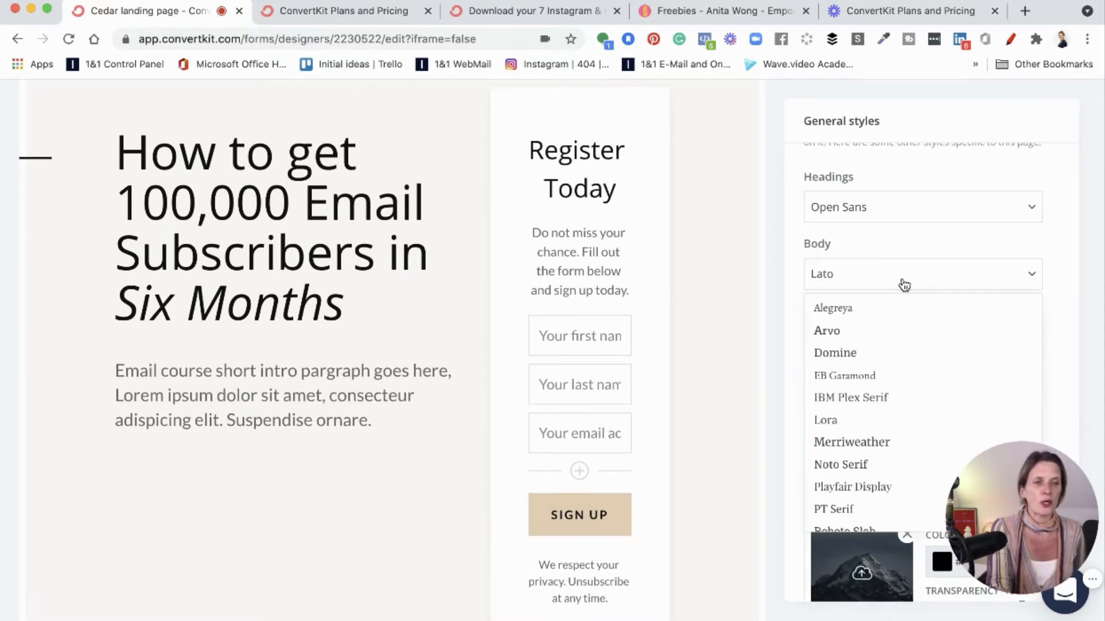
pyautogui.click(859, 422)
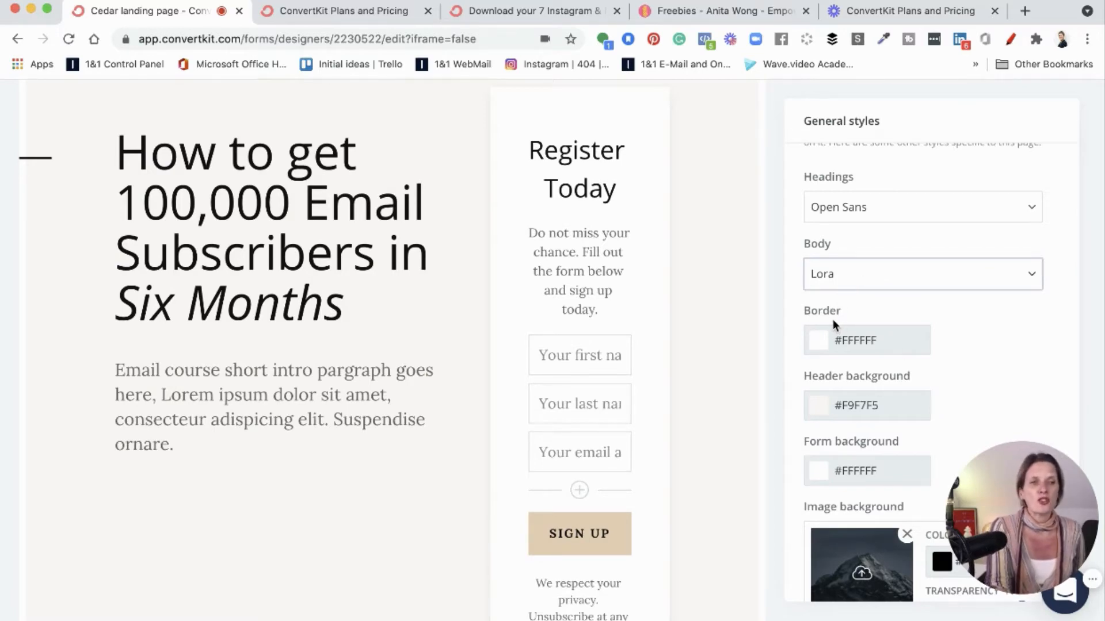
# Examine the border colour picker and the header, form and image background settings in the general styles
pyautogui.scroll(3, 725, 314)
pyautogui.scroll(-1, 725, 314)
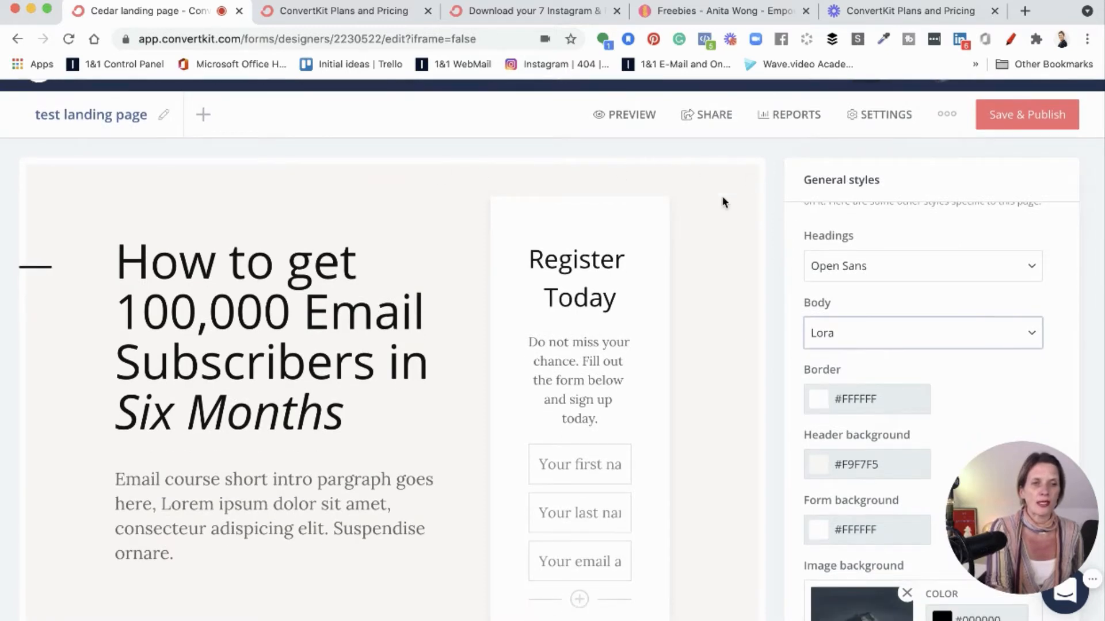
pyautogui.click(821, 402)
pyautogui.scroll(-3, 819, 396)
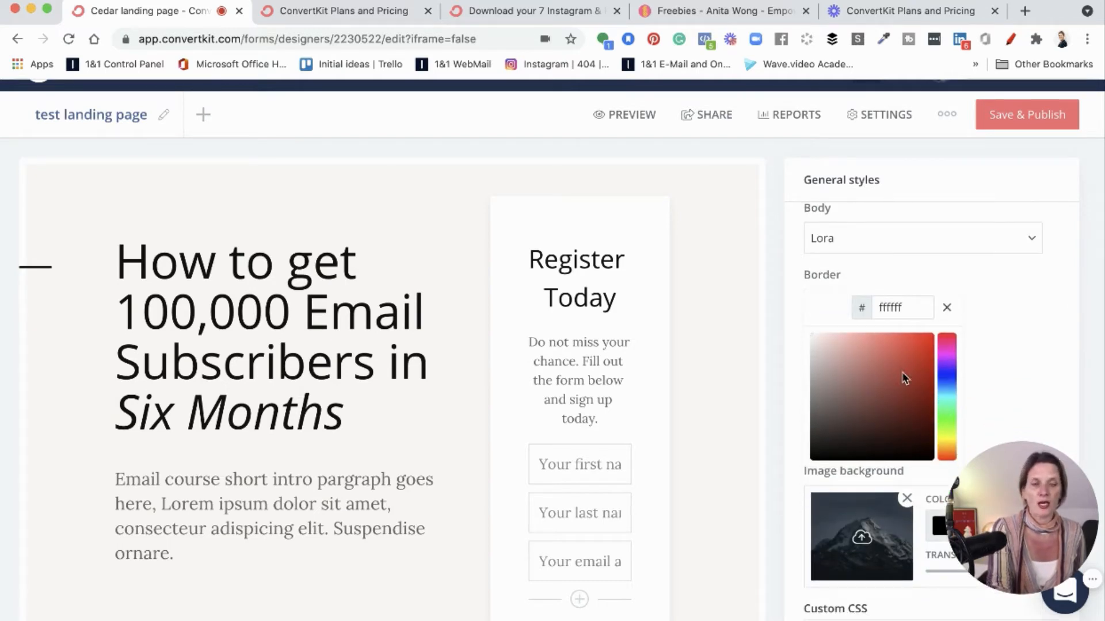
pyautogui.click(969, 301)
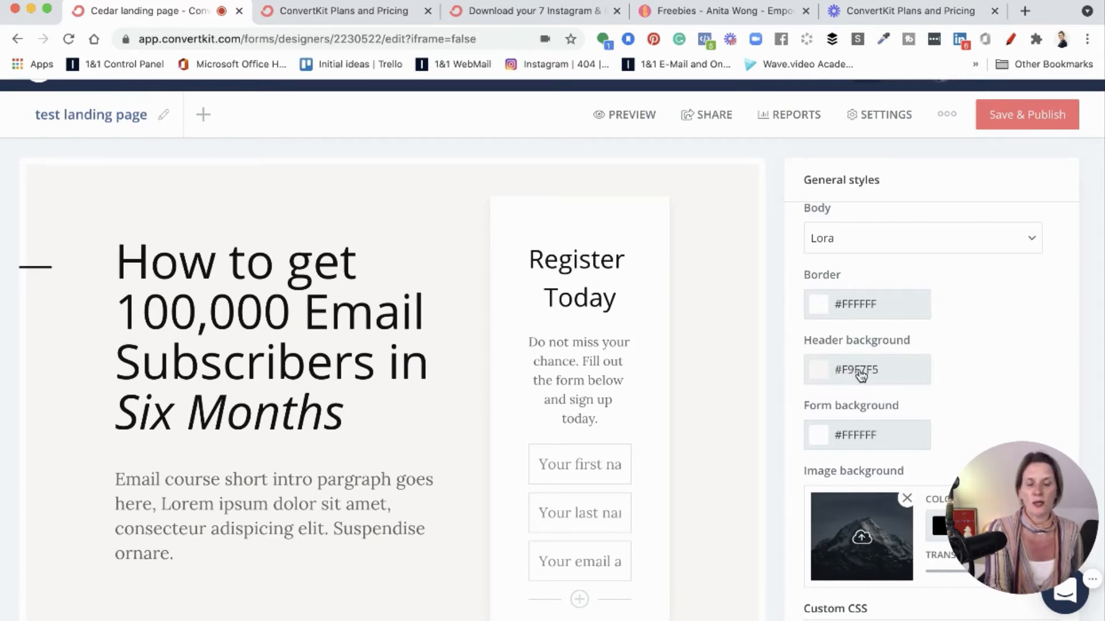
pyautogui.scroll(-3, 859, 369)
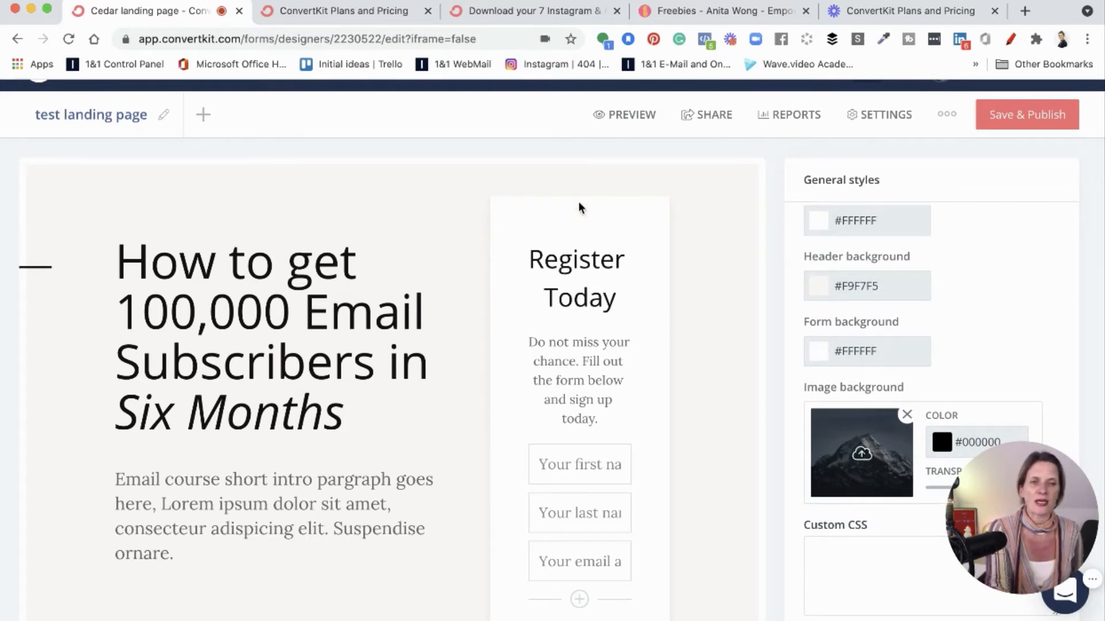
pyautogui.scroll(-3, 934, 365)
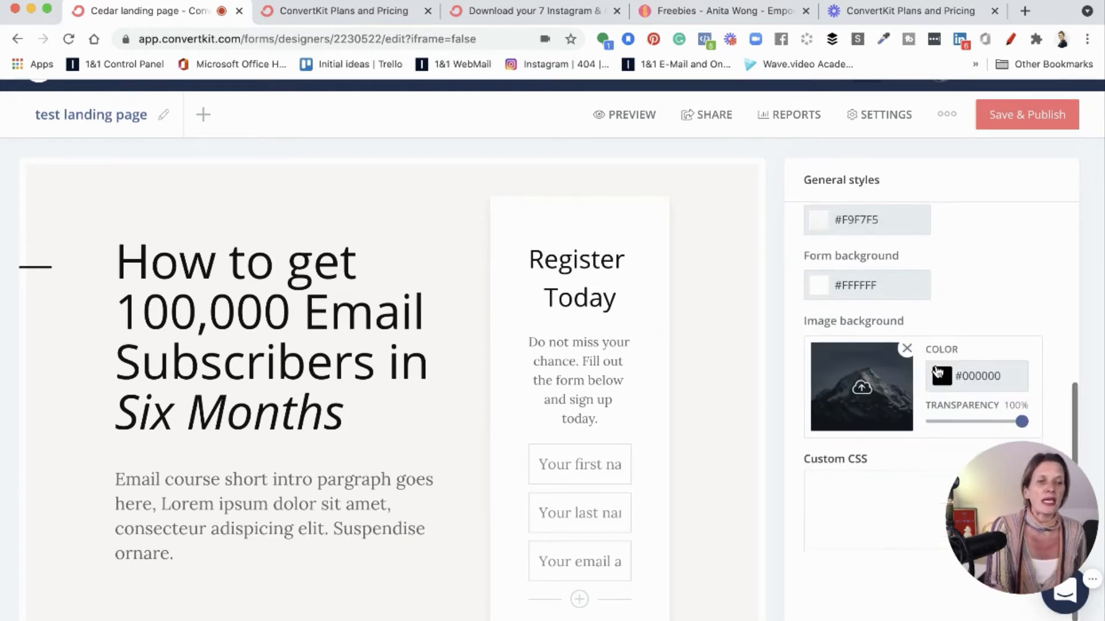
# Start replacing the mountain background image and browse the Unsplash photos for it
pyautogui.scroll(-10, 523, 370)
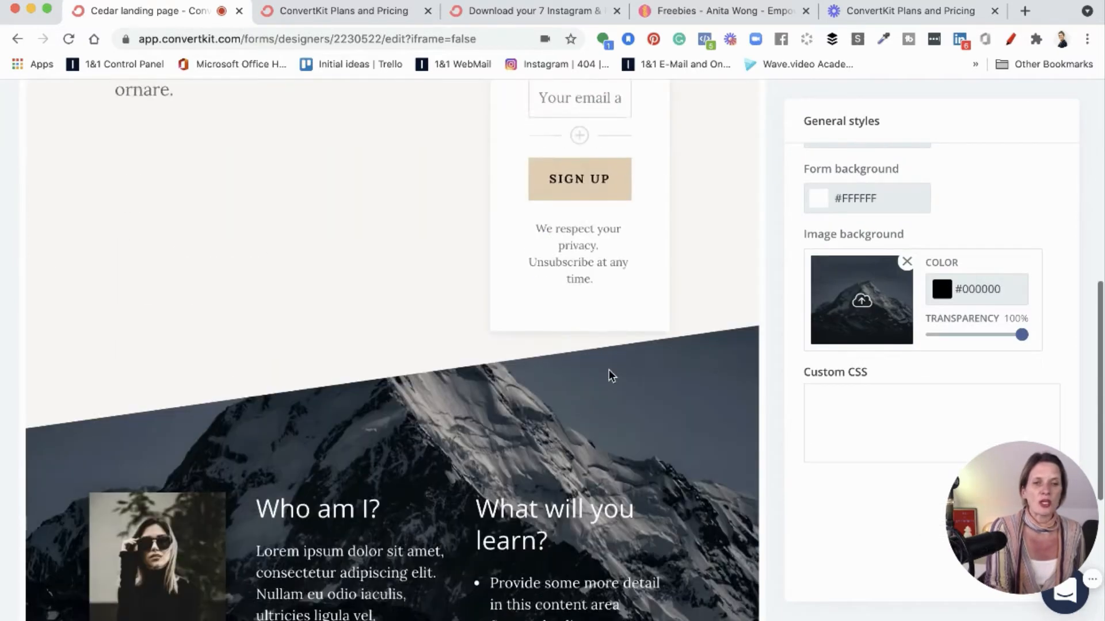
pyautogui.scroll(-1, 609, 371)
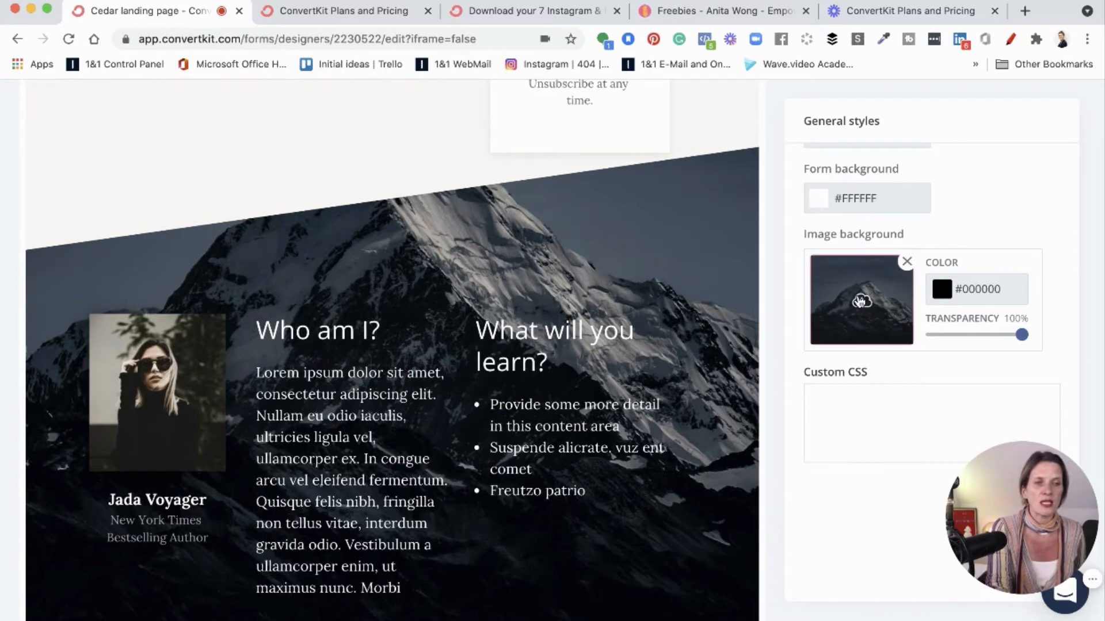
pyautogui.click(860, 301)
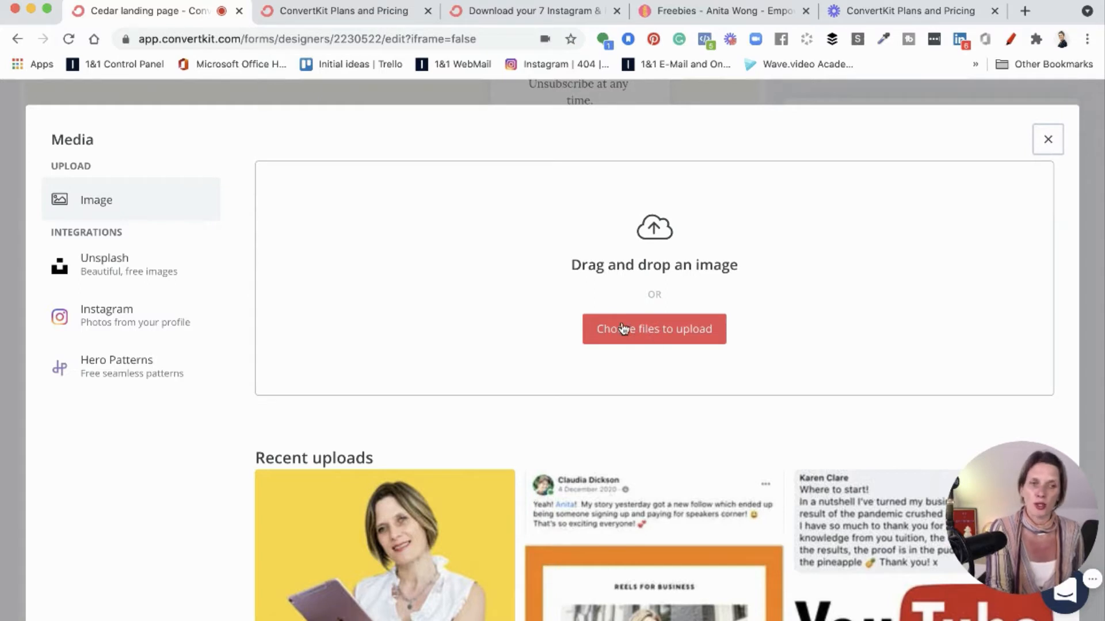
pyautogui.click(105, 277)
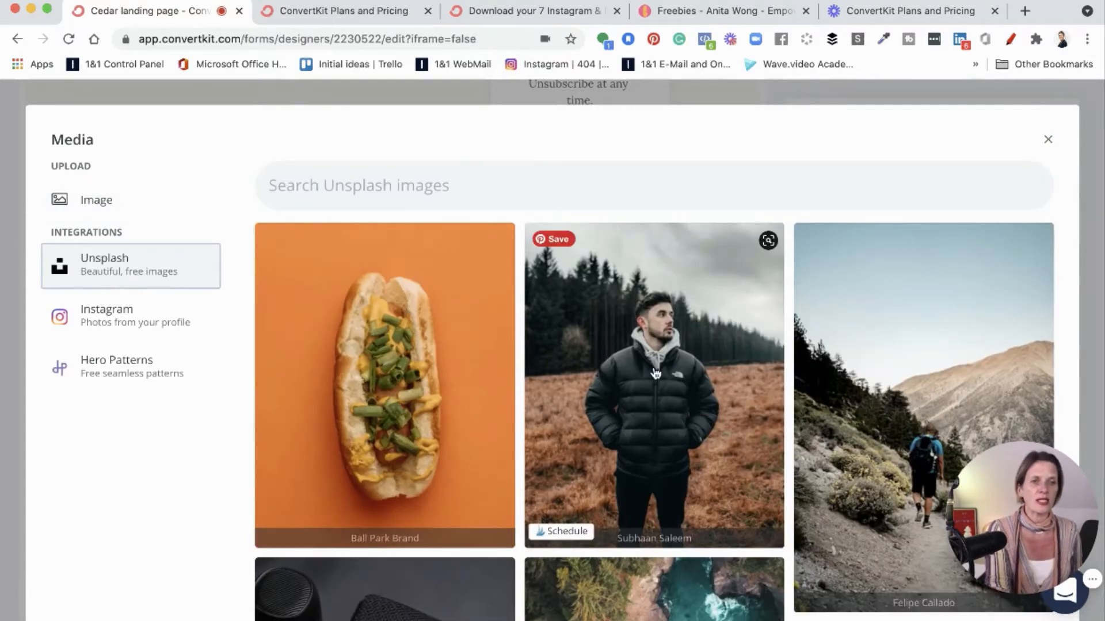
pyautogui.scroll(-2, 656, 374)
pyautogui.scroll(-3, 655, 374)
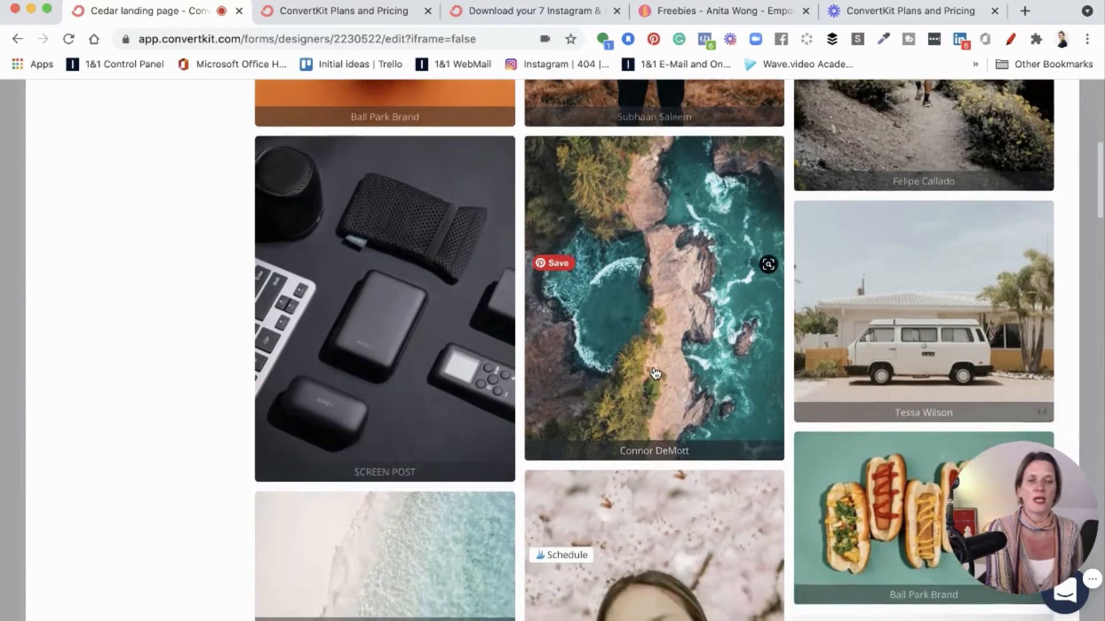
pyautogui.scroll(10, 654, 373)
pyautogui.scroll(2, 654, 373)
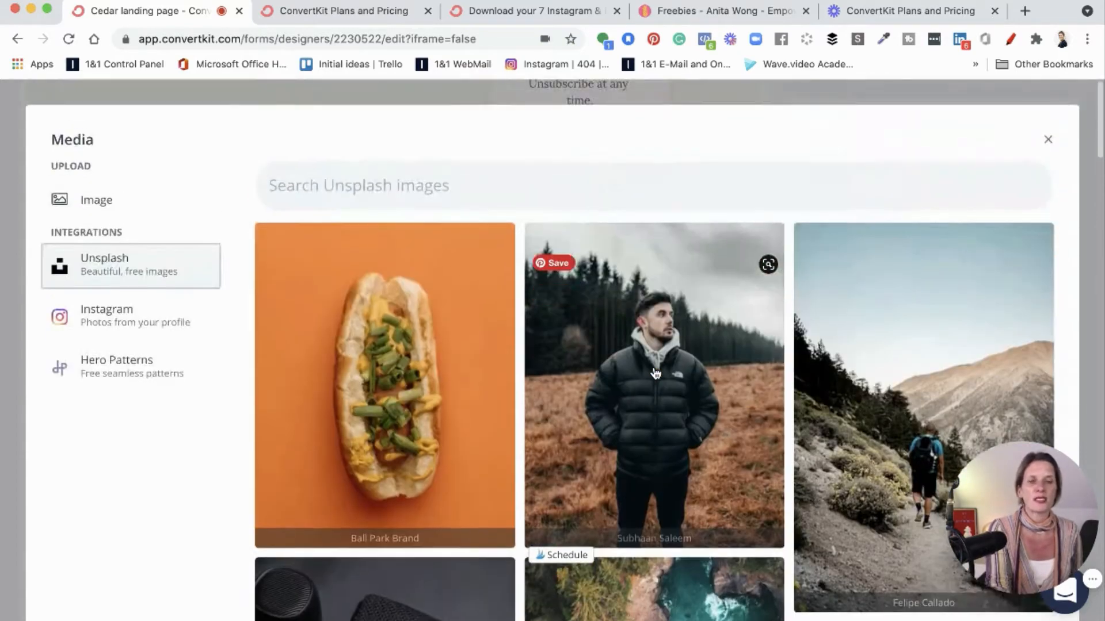
# Search Unsplash for "video marketing" and set the studio shoot photo with the woman in red and the camera as background image
pyautogui.click(437, 182)
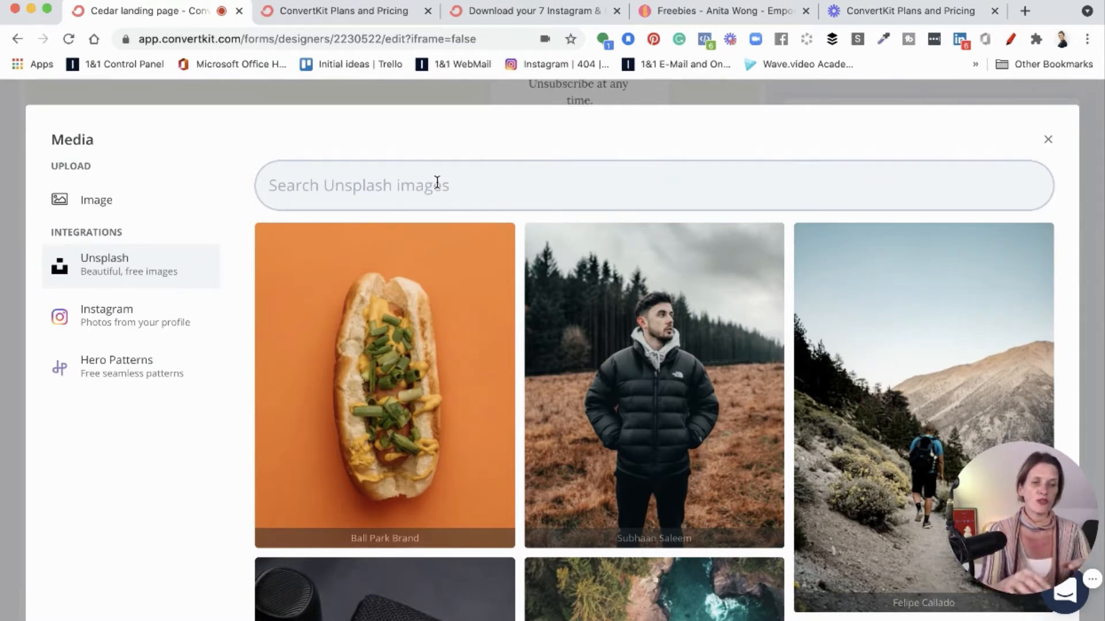
pyautogui.write('video marketing')
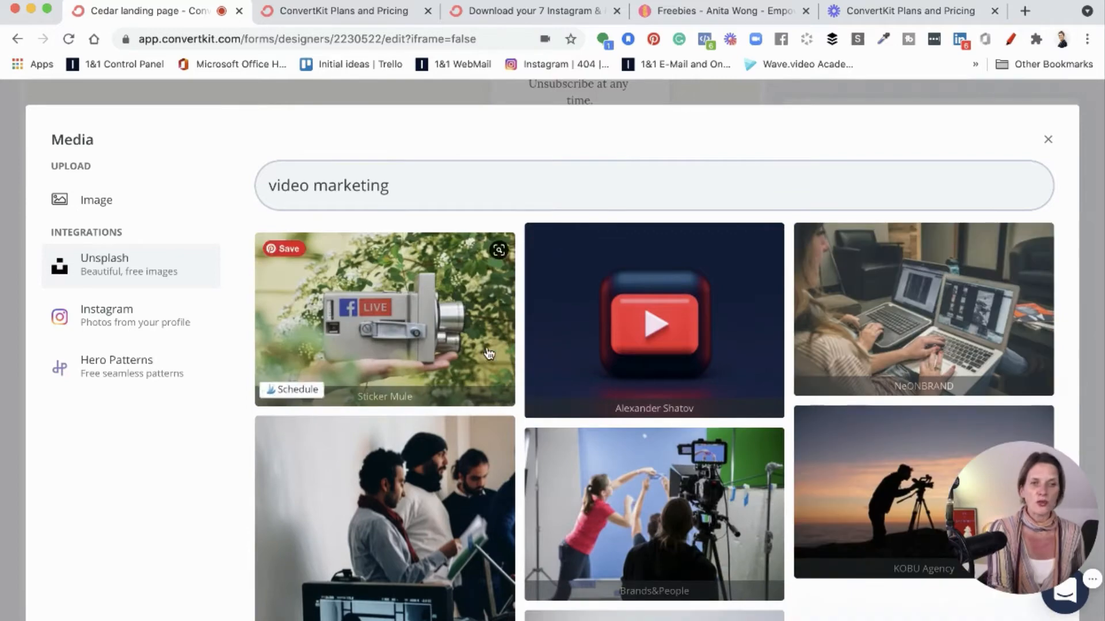
pyautogui.scroll(-2, 587, 457)
pyautogui.scroll(-3, 587, 457)
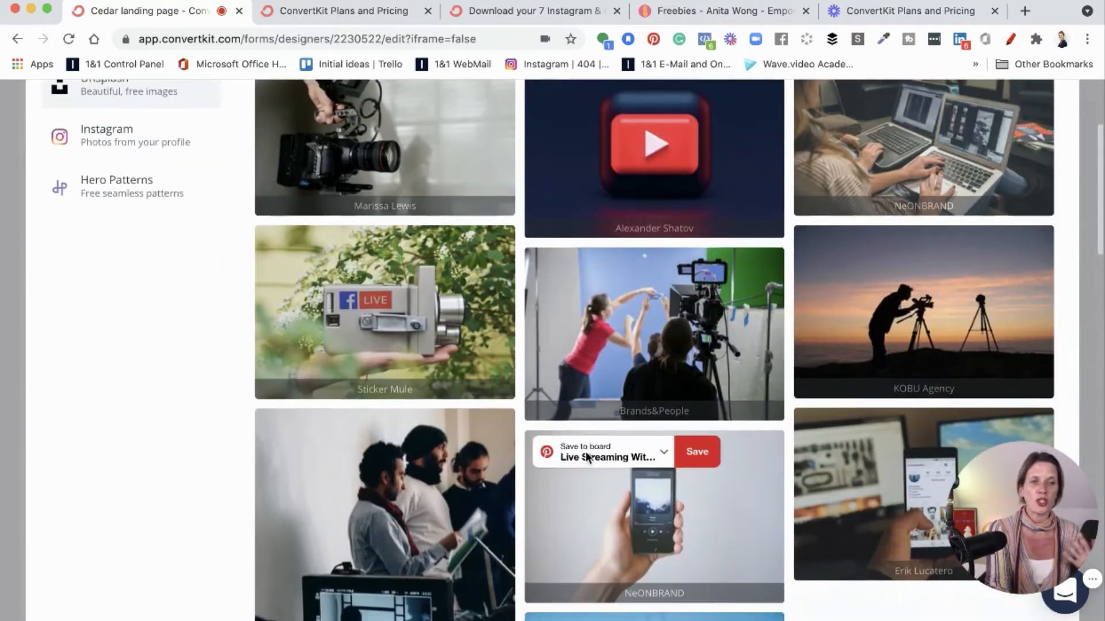
pyautogui.click(644, 335)
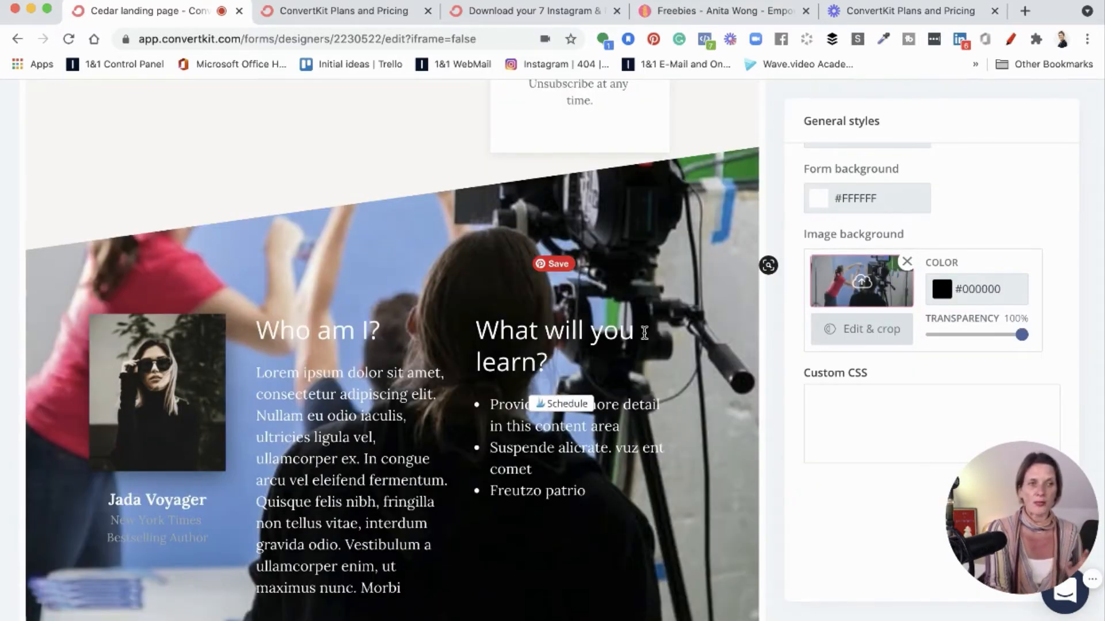
# Try to shift the new background photo downward within its crop frame and apply the edit
pyautogui.click(866, 333)
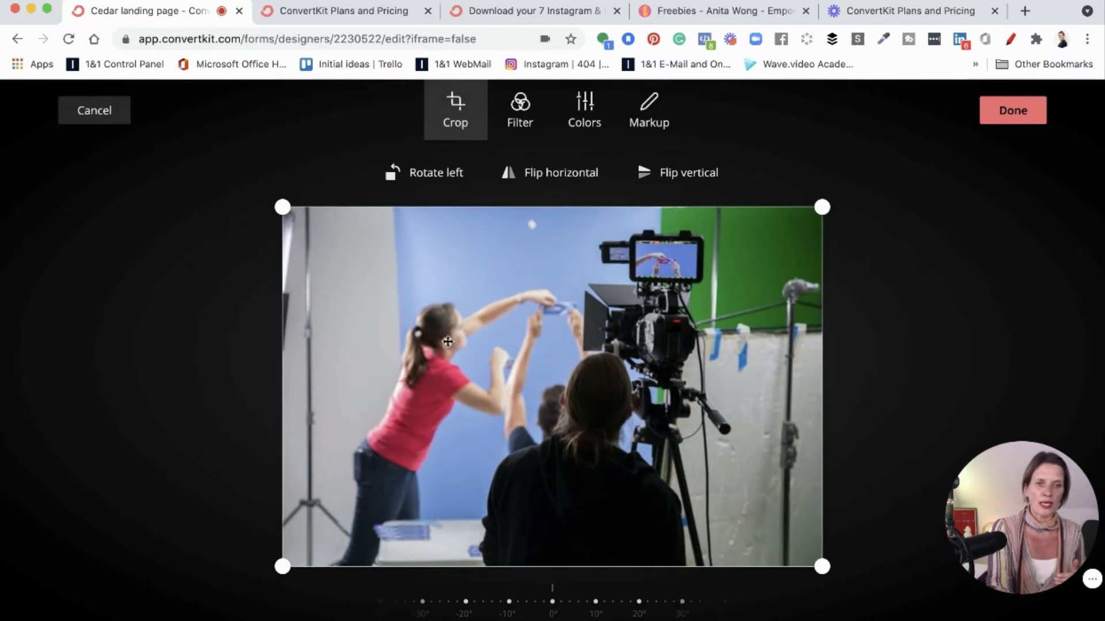
pyautogui.moveTo(459, 356); pyautogui.dragTo(458, 418)
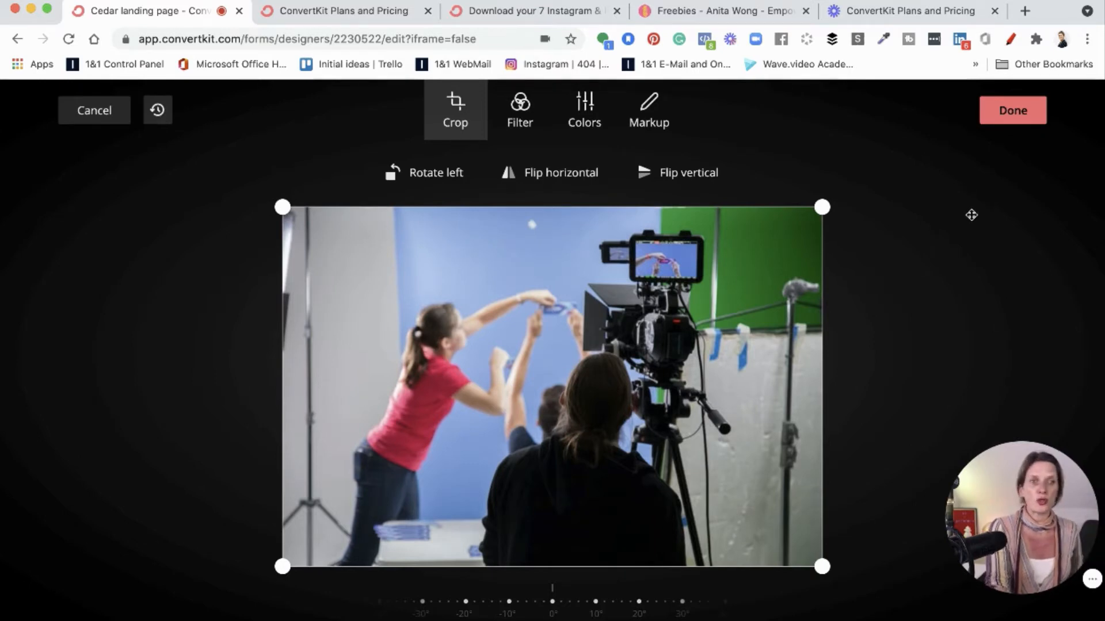
pyautogui.click(1011, 114)
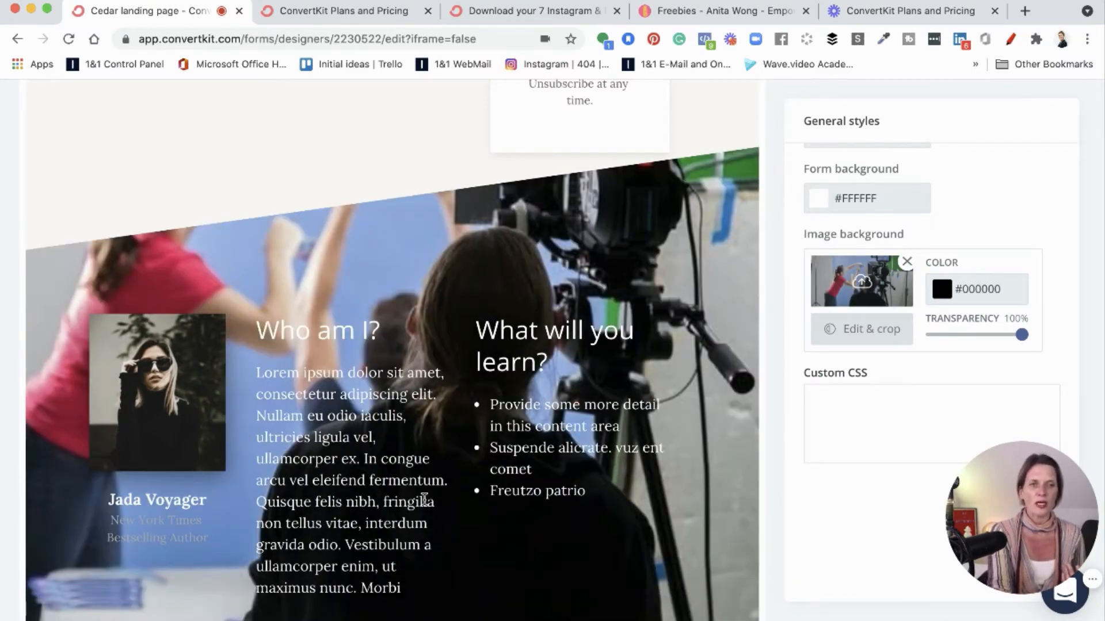
# Replace the headline with "test head line goes here" and the intro paragraph with "Download my new pdf here you'll get" followed by lines 1., 2. and 3
pyautogui.scroll(5, 367, 393)
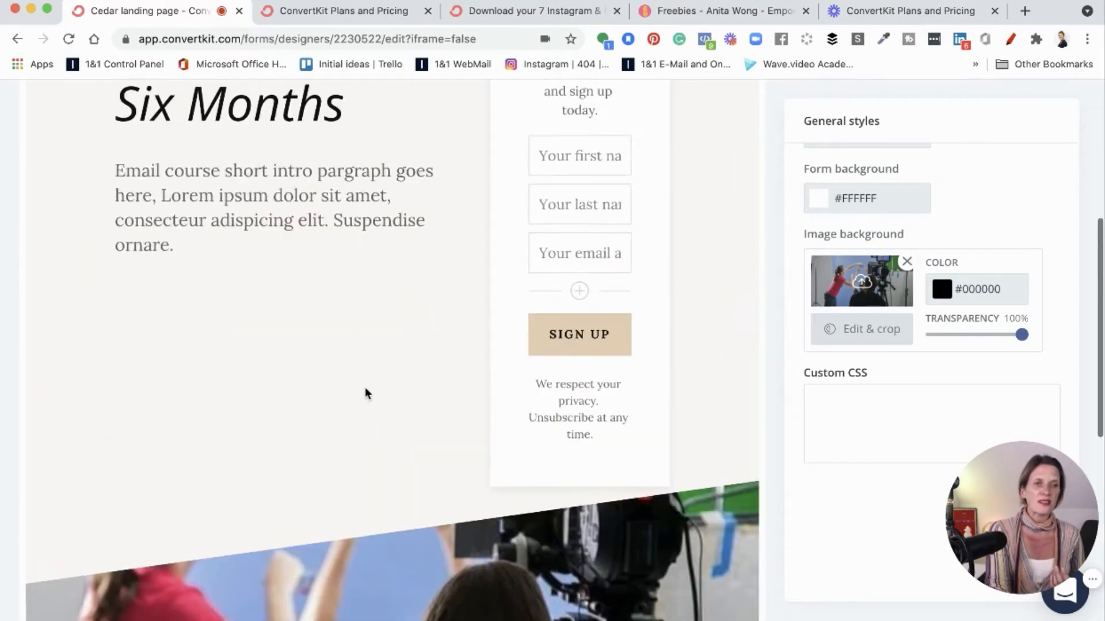
pyautogui.scroll(5, 367, 394)
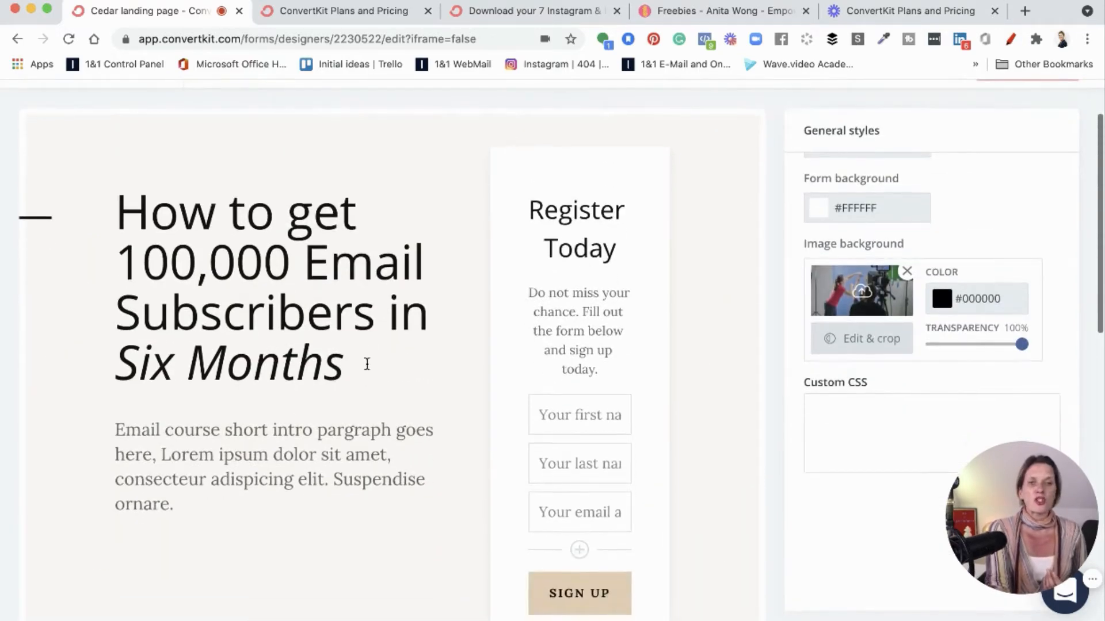
pyautogui.click(140, 210)
pyautogui.click(121, 211)
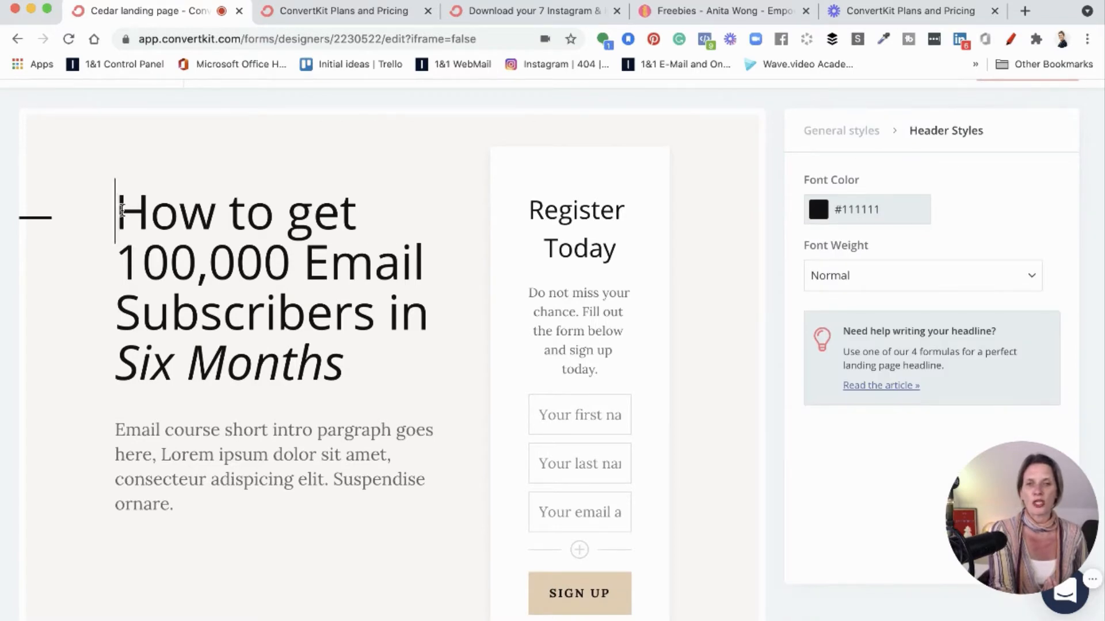
pyautogui.moveTo(121, 212); pyautogui.dragTo(345, 362)
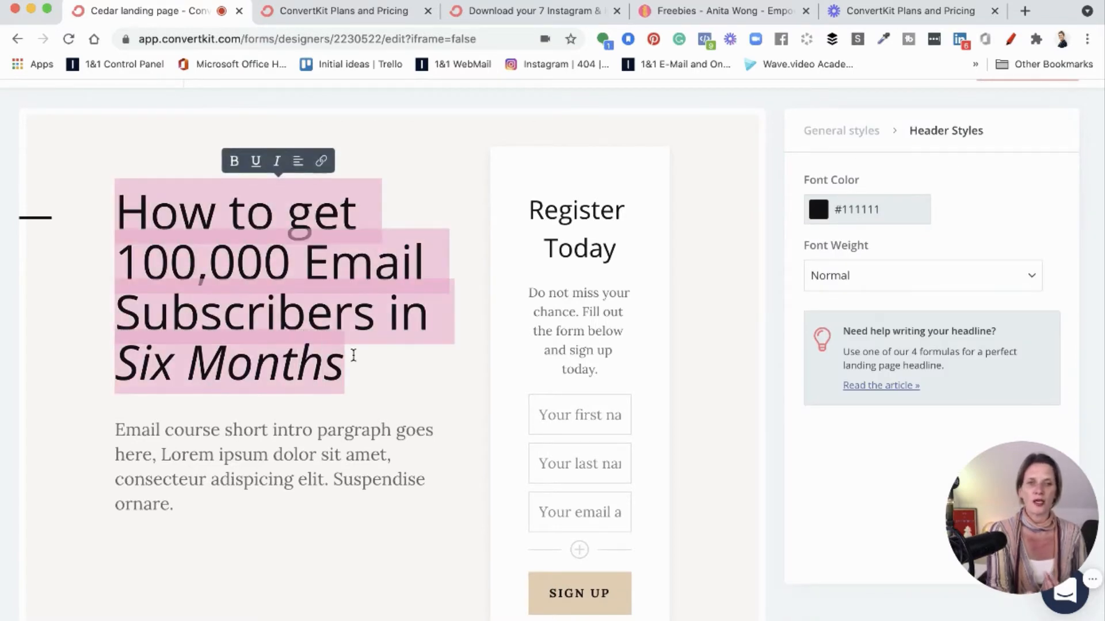
pyautogui.write('test')
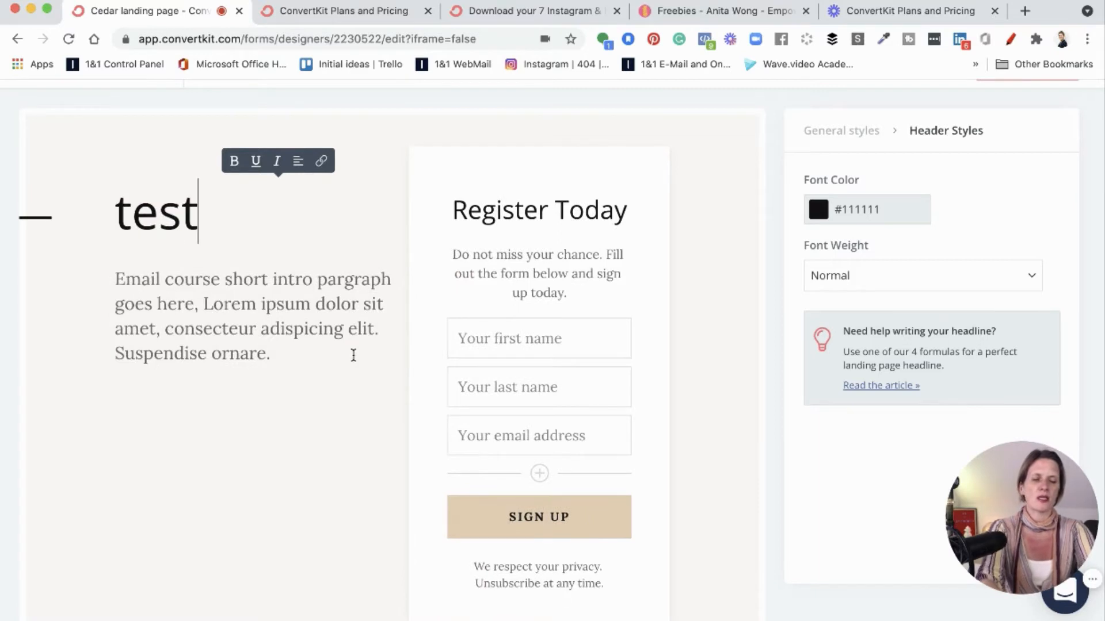
pyautogui.write(' head line goes here')
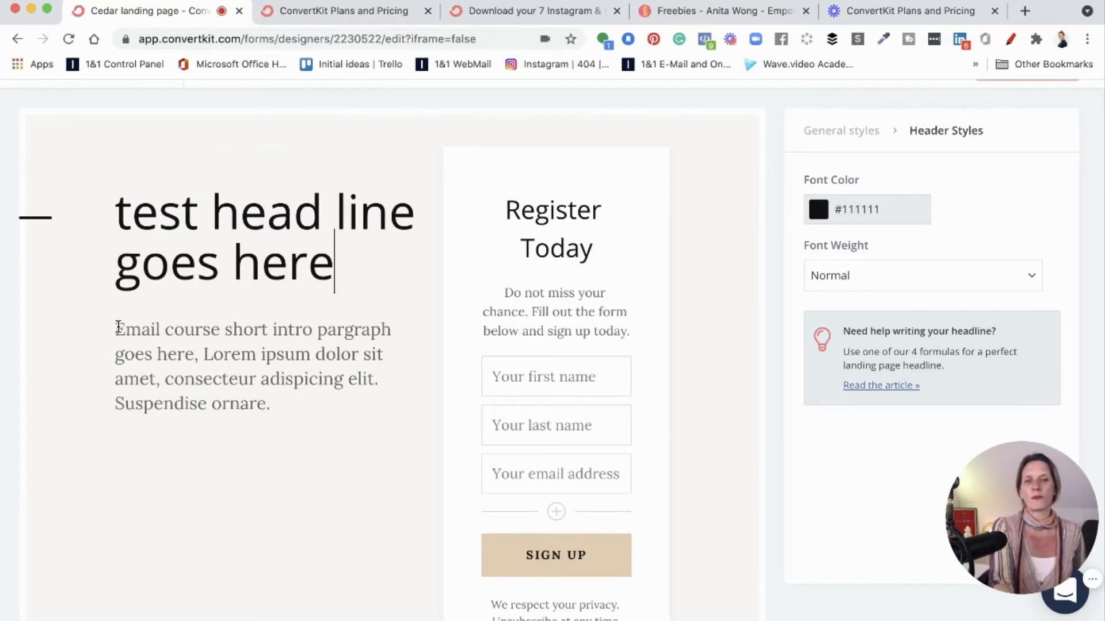
pyautogui.moveTo(116, 324); pyautogui.dragTo(280, 401)
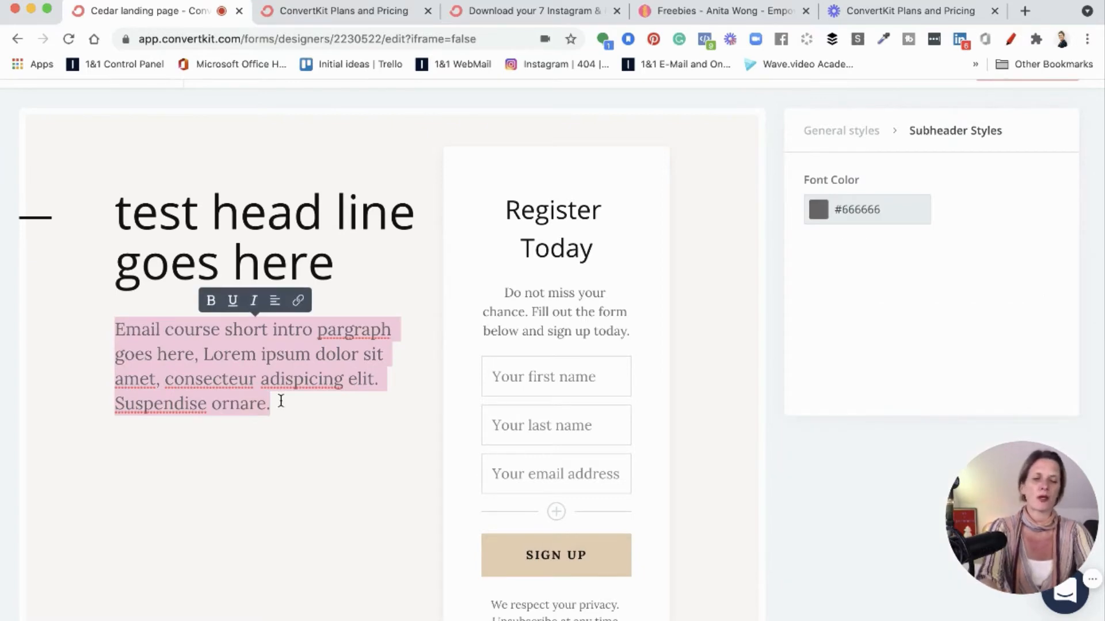
pyautogui.write("Download my new pdf here you'll get 1. 2. 3.")
# Format the "Who am I?" heading with bold, underline and italic, and try out its alignment options
pyautogui.scroll(-10, 294, 457)
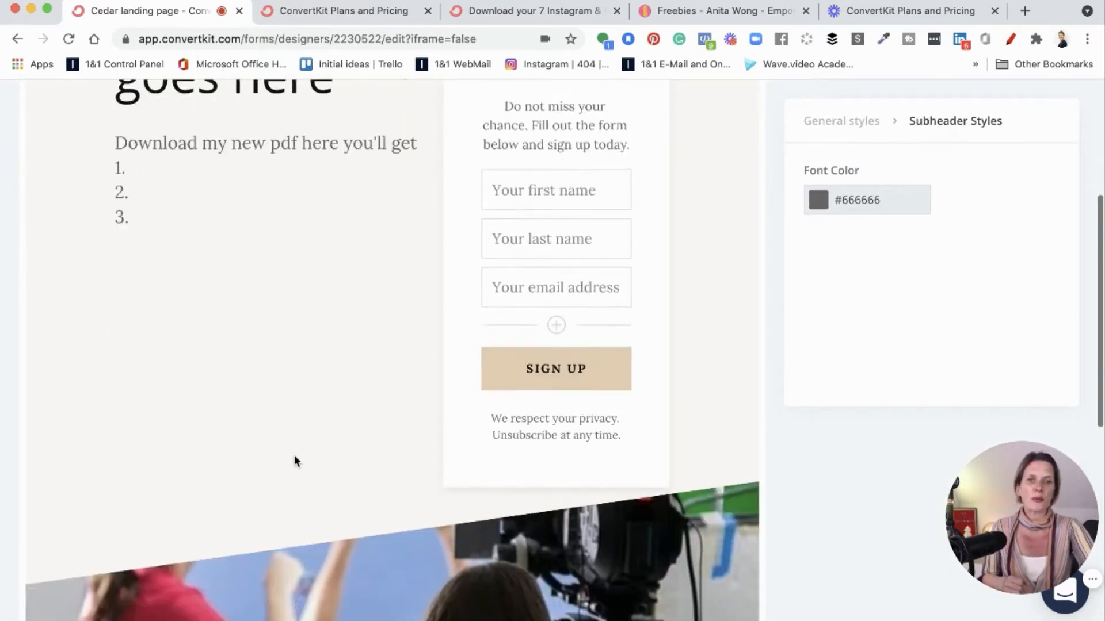
pyautogui.scroll(-1, 294, 456)
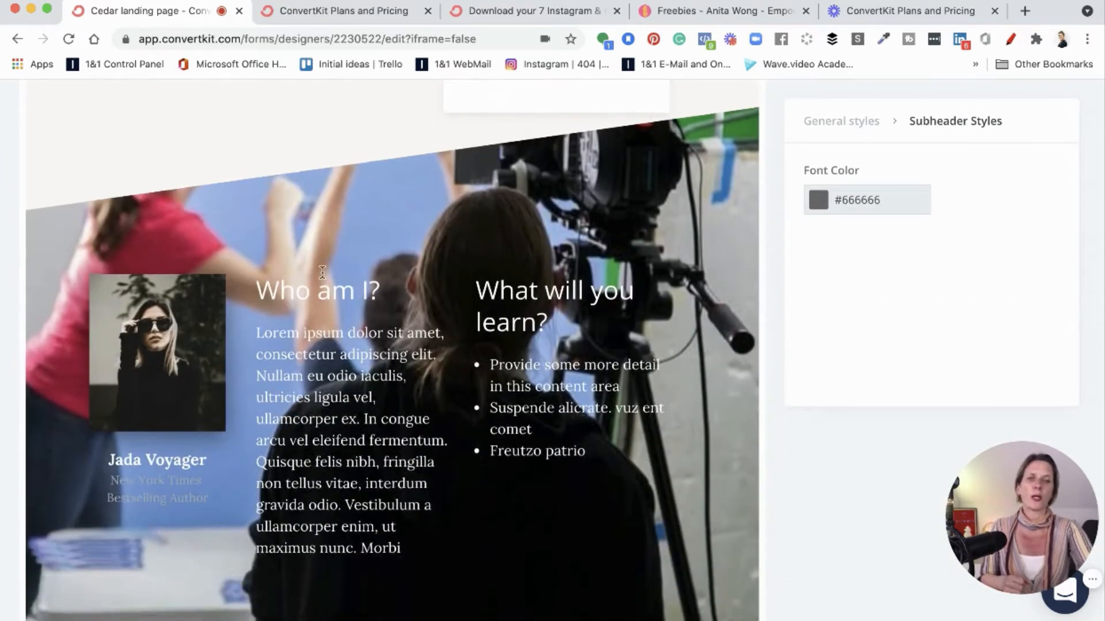
pyautogui.moveTo(257, 294); pyautogui.dragTo(380, 290)
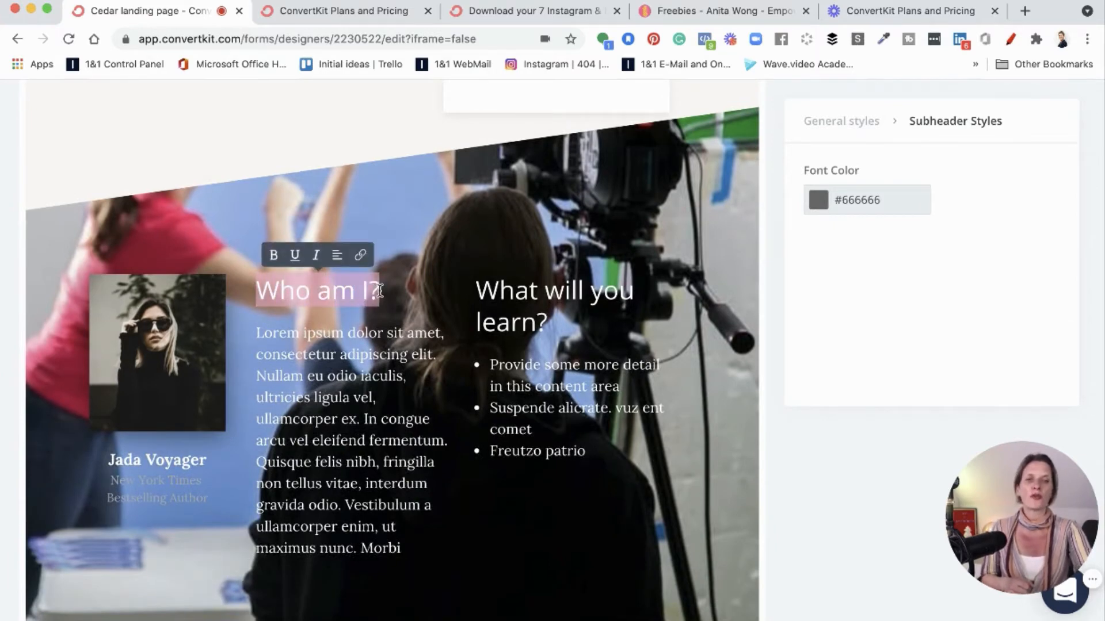
pyautogui.click(274, 255)
pyautogui.click(298, 257)
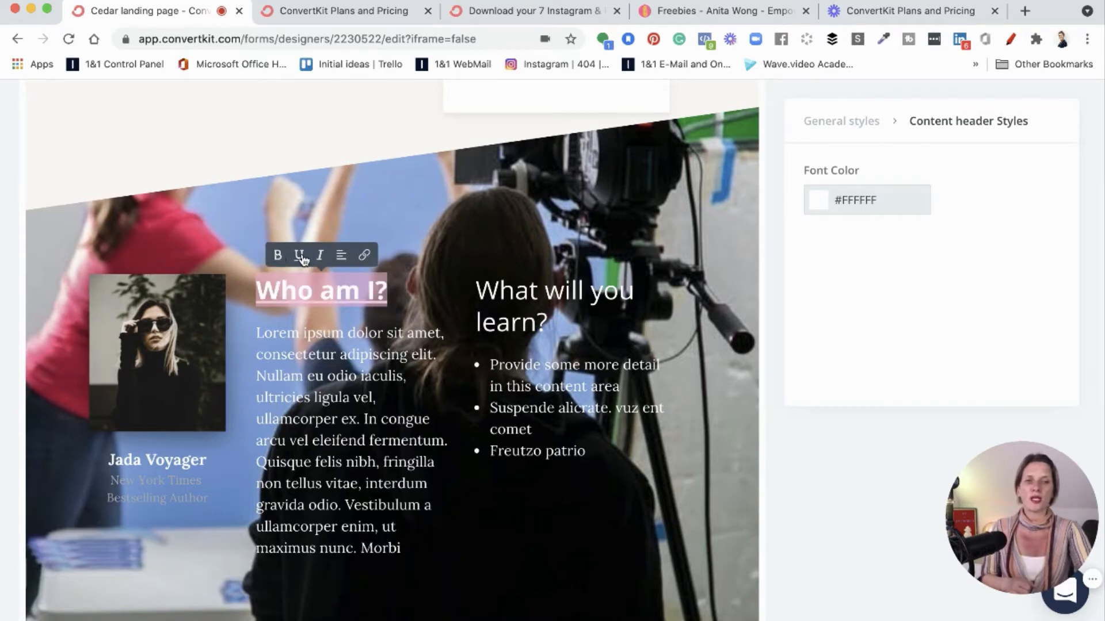
pyautogui.click(319, 257)
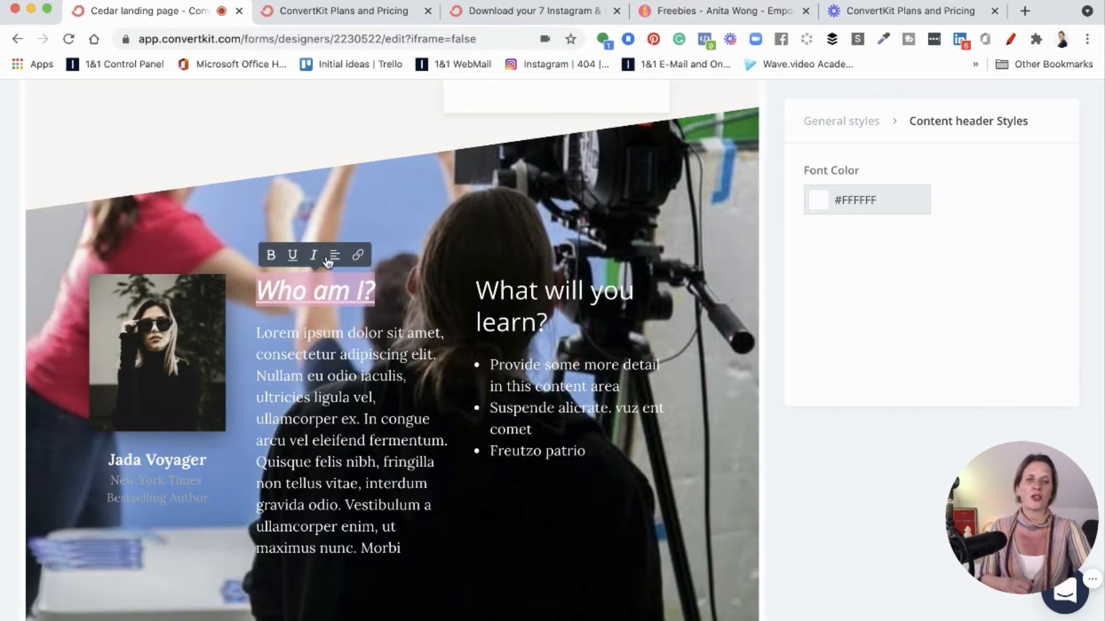
pyautogui.click(335, 260)
pyautogui.click(335, 262)
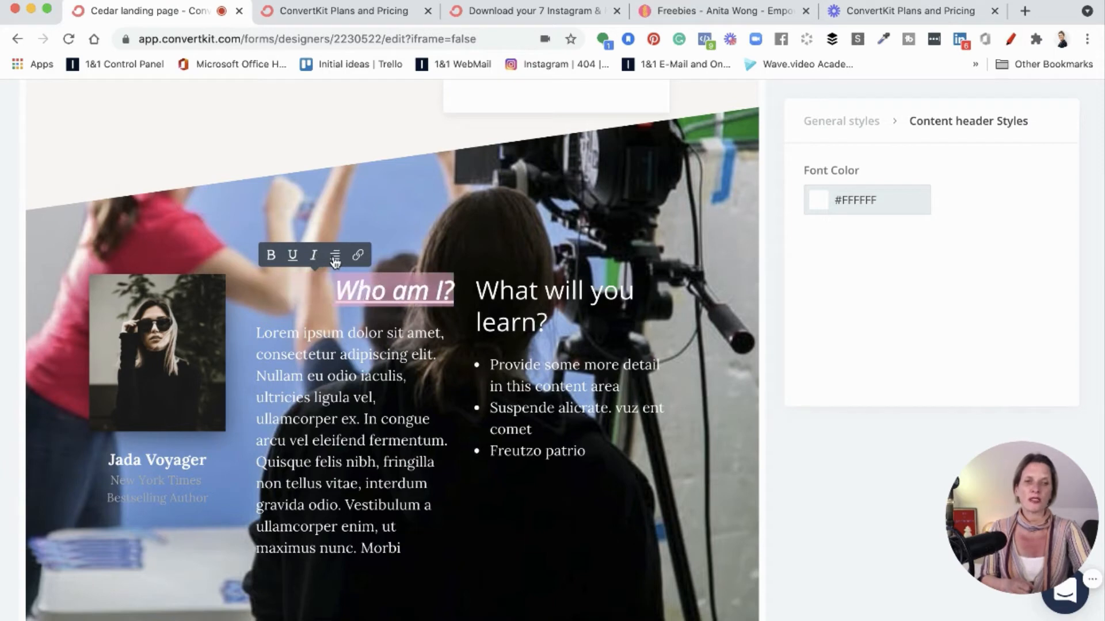
pyautogui.click(335, 261)
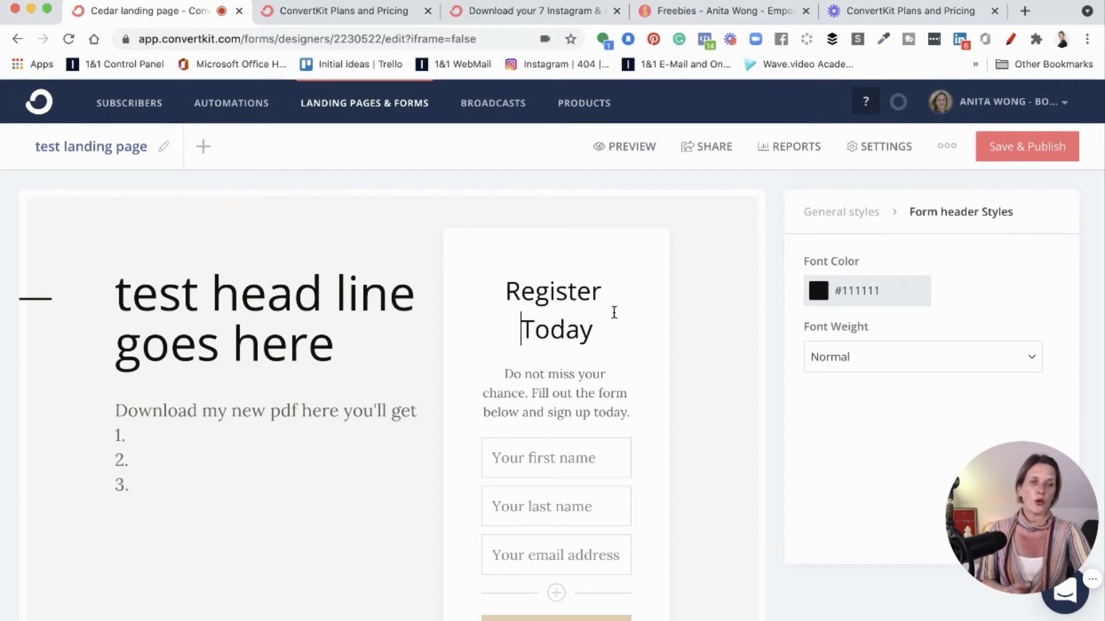
# Replace the word "Register" with "Download" in the sign-up form's heading
pyautogui.click(506, 290)
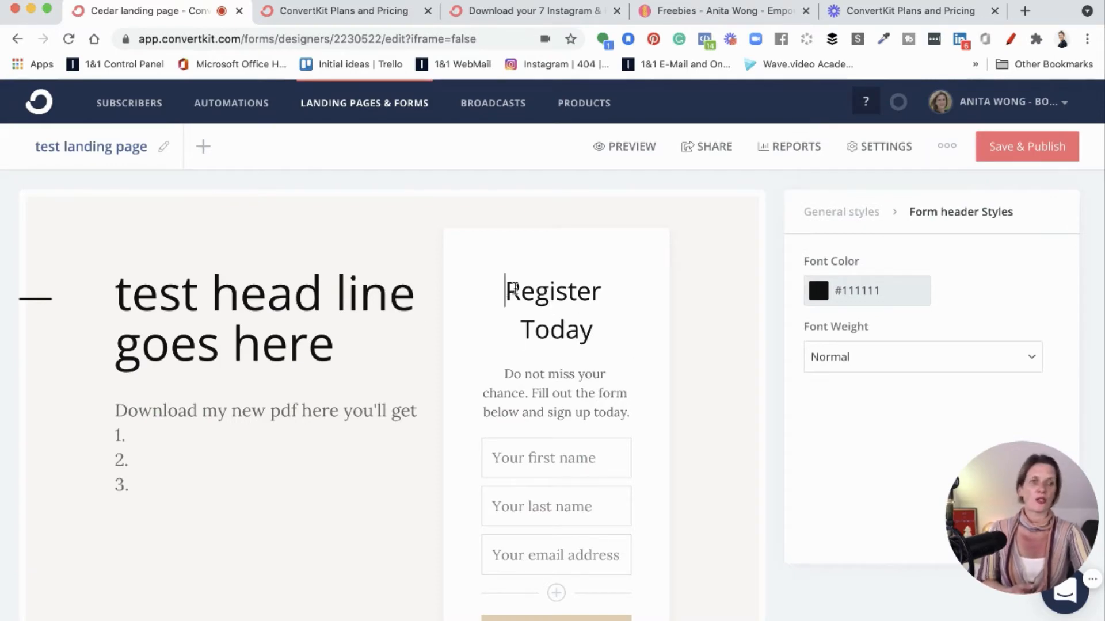
pyautogui.moveTo(514, 290); pyautogui.dragTo(609, 296)
pyautogui.write('Down')
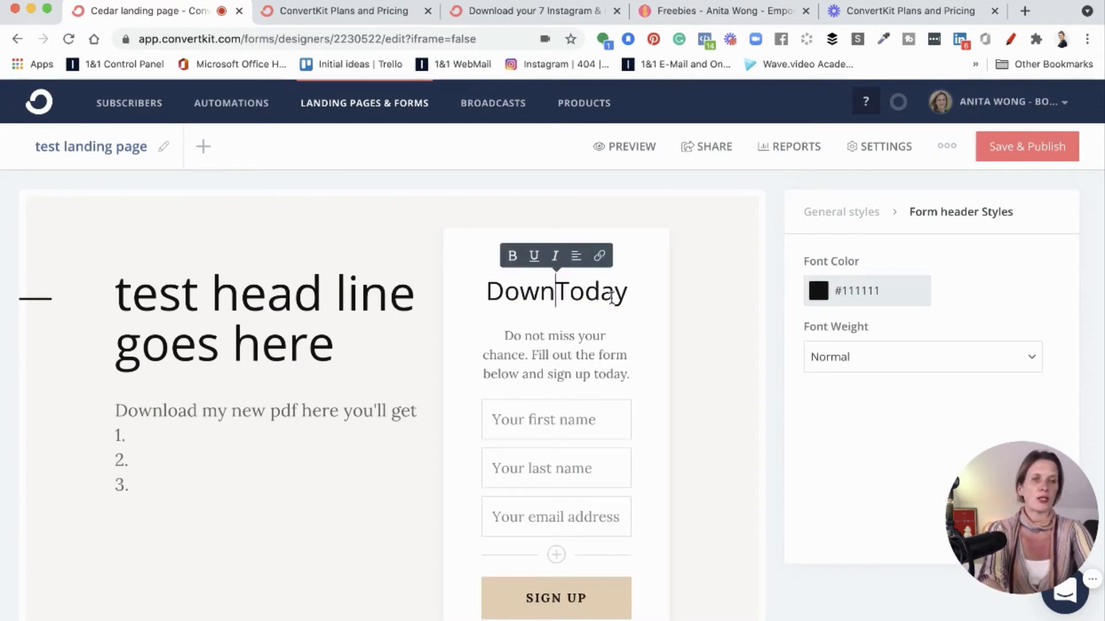
pyautogui.write('load')
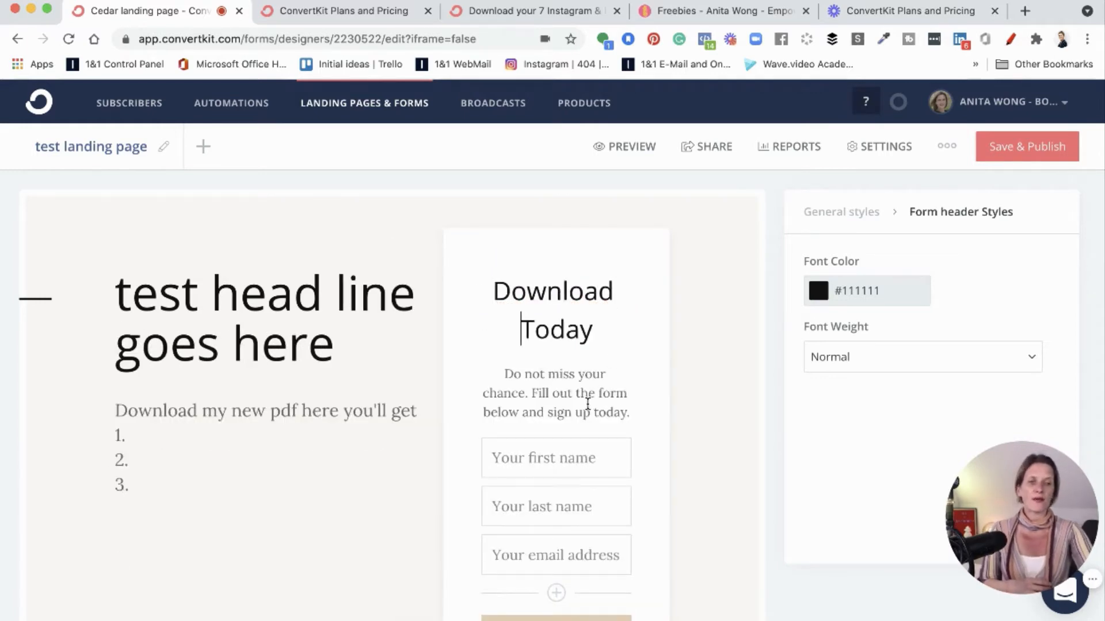
# Add a field below the email address in the sign-up form and assign it a new custom field named "Telephone"
pyautogui.scroll(-5, 587, 404)
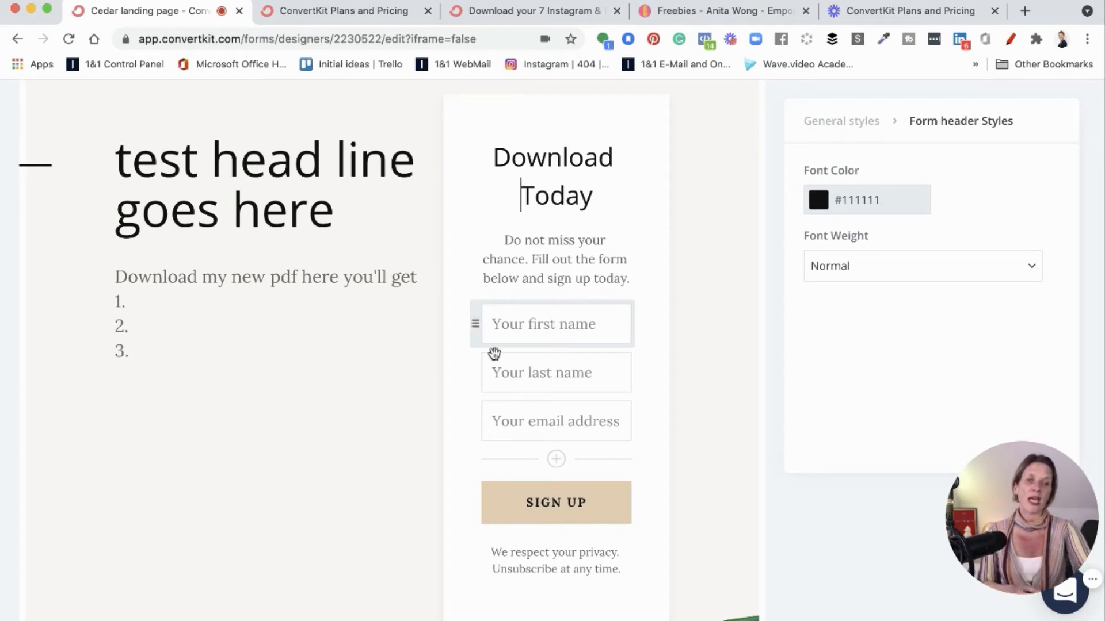
pyautogui.click(556, 459)
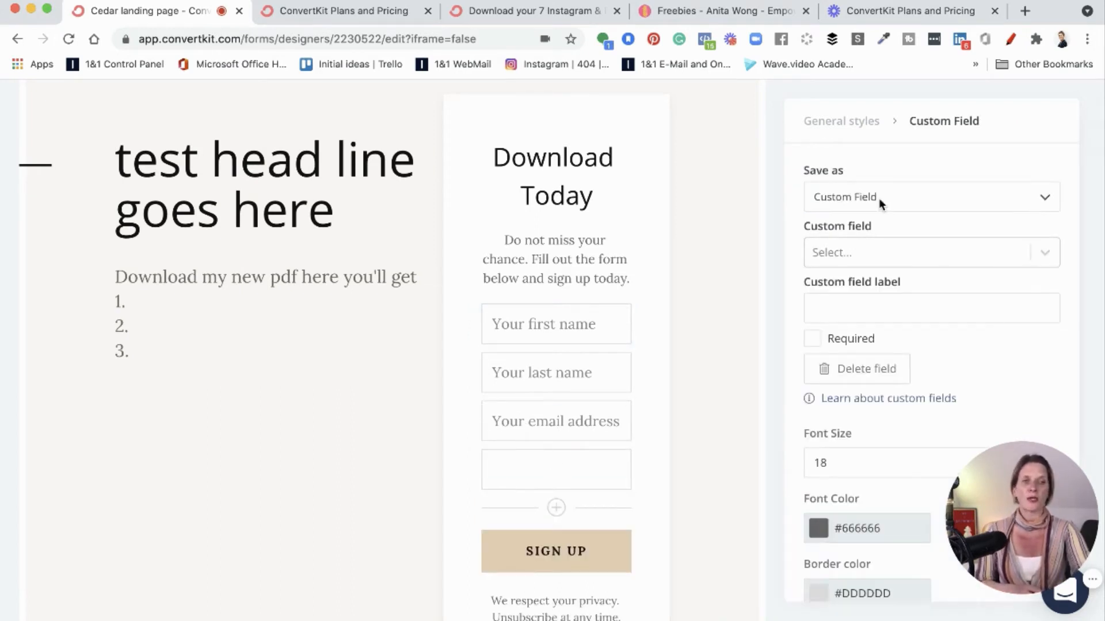
pyautogui.click(861, 198)
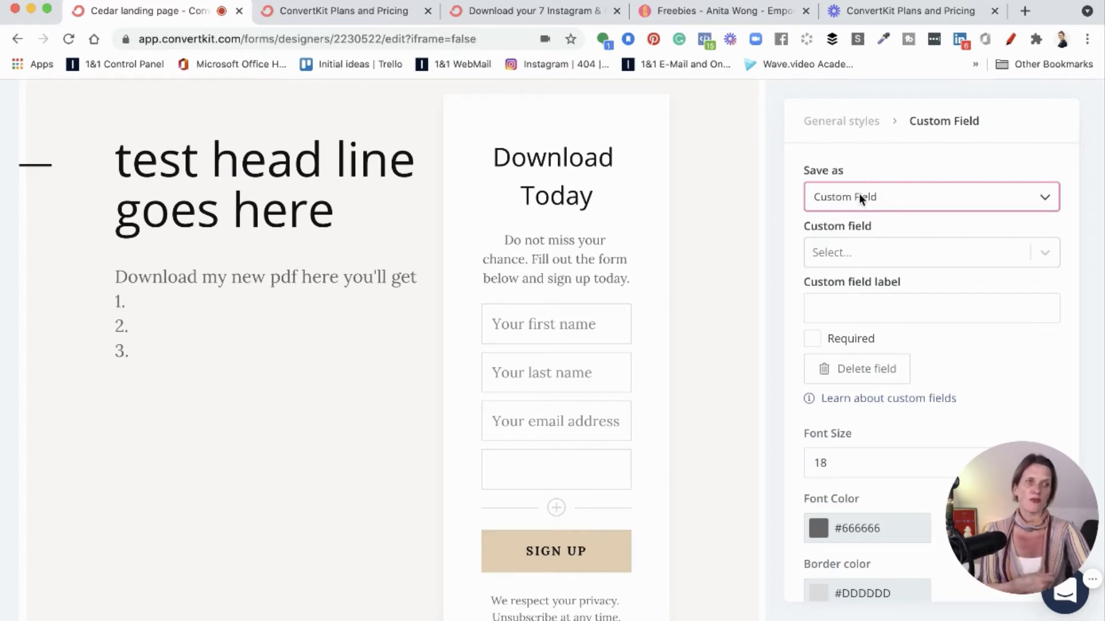
pyautogui.click(860, 249)
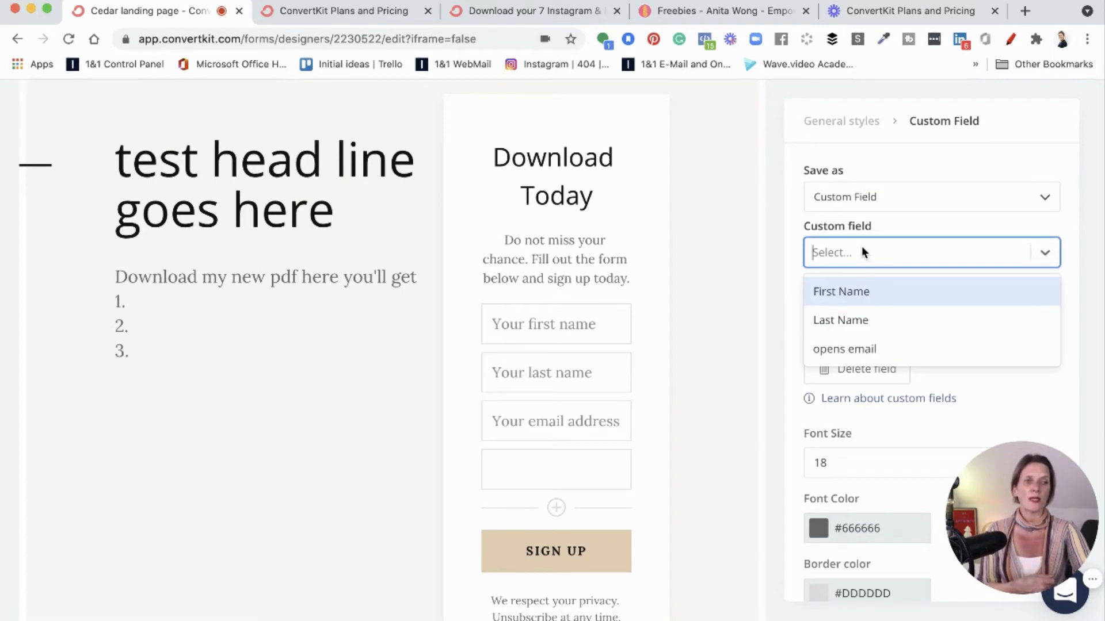
pyautogui.scroll(-2, 845, 357)
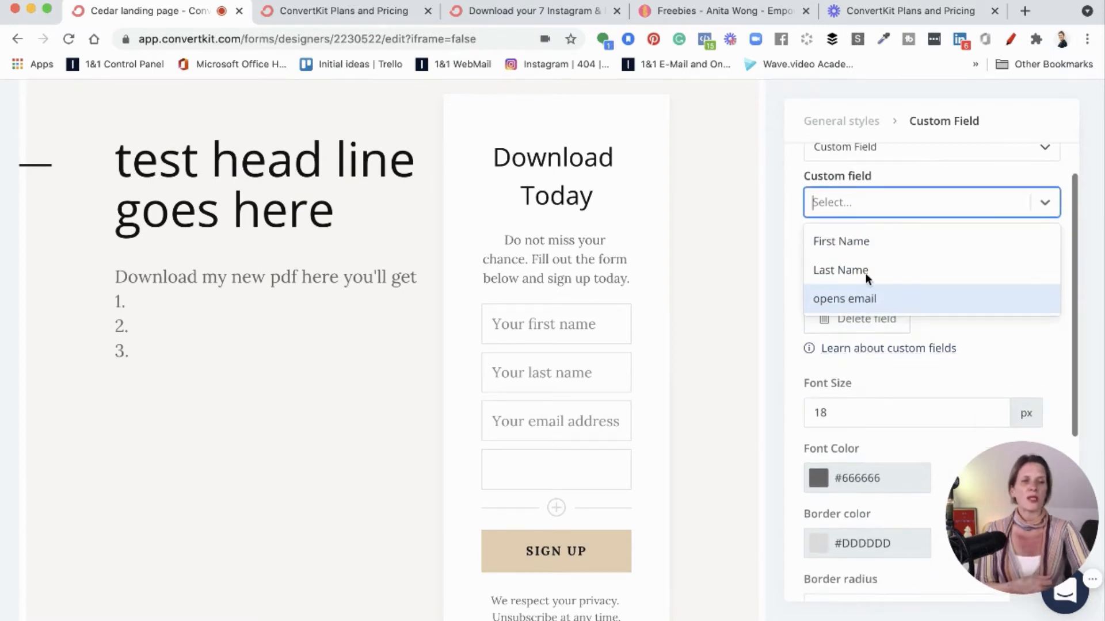
pyautogui.write('te')
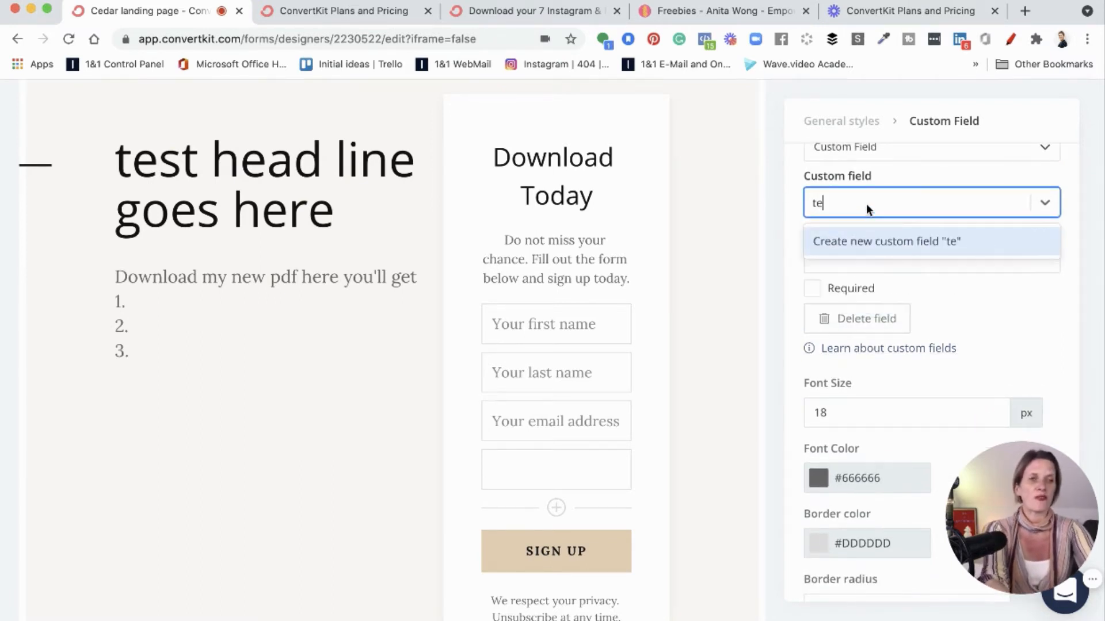
pyautogui.press('BackSpace')
pyautogui.press('BackSpace')
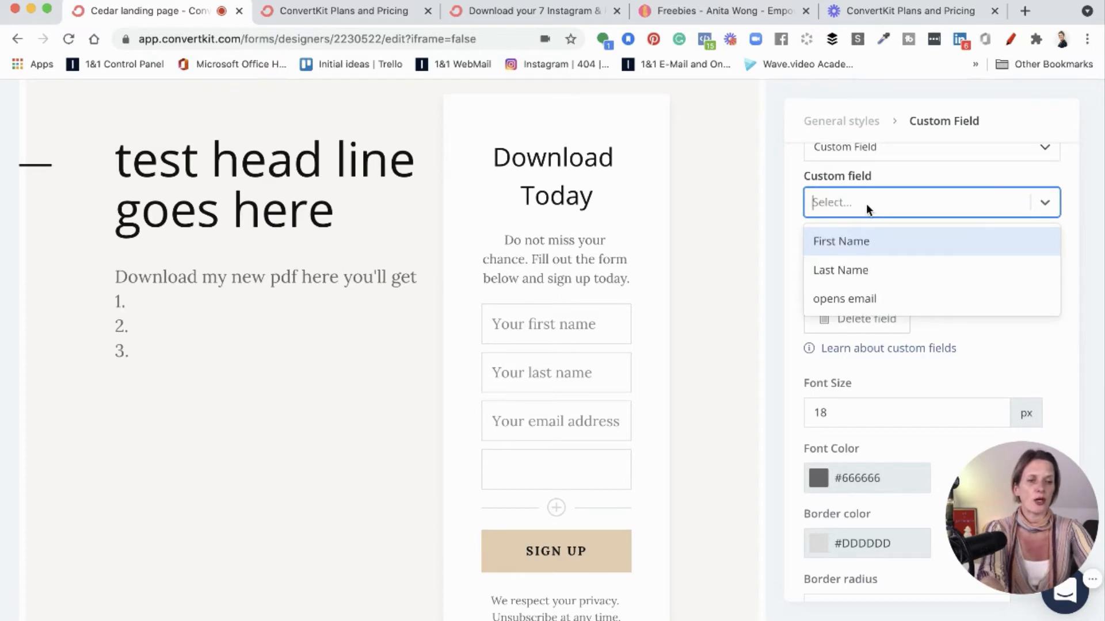
pyautogui.write('Tel')
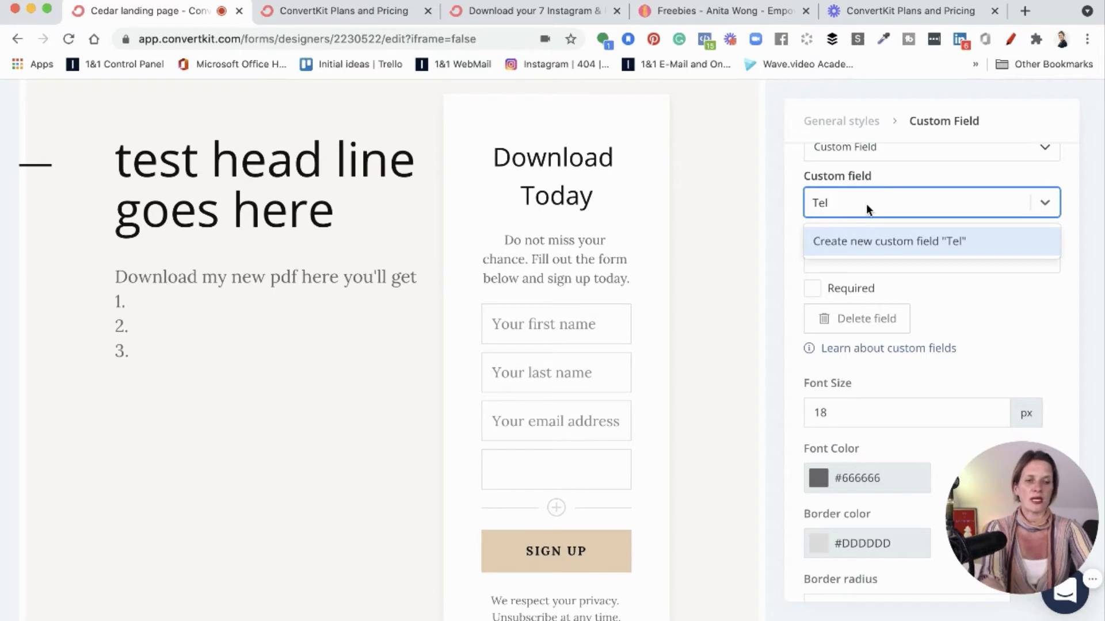
pyautogui.write('ephone')
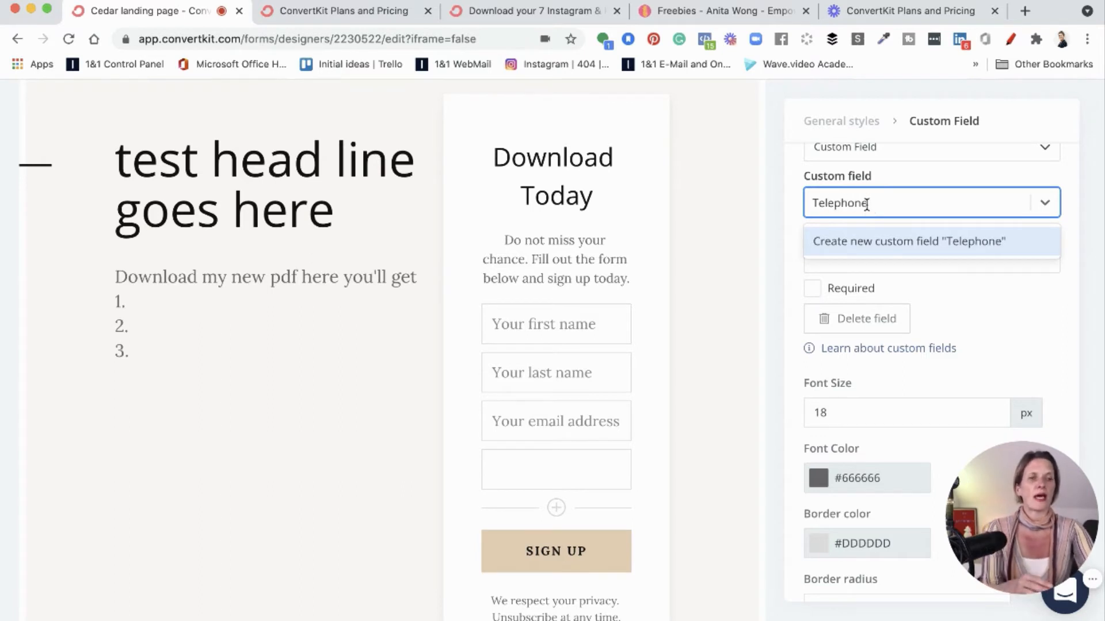
pyautogui.click(880, 237)
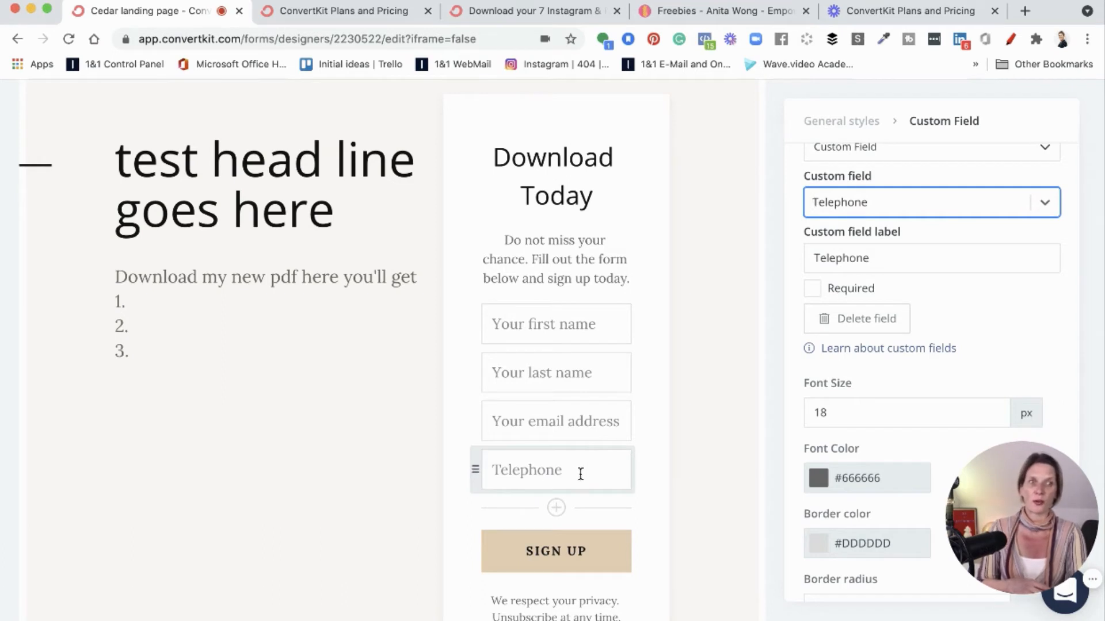
# Try making the Telephone field required and switch the requirement off again
pyautogui.click(812, 290)
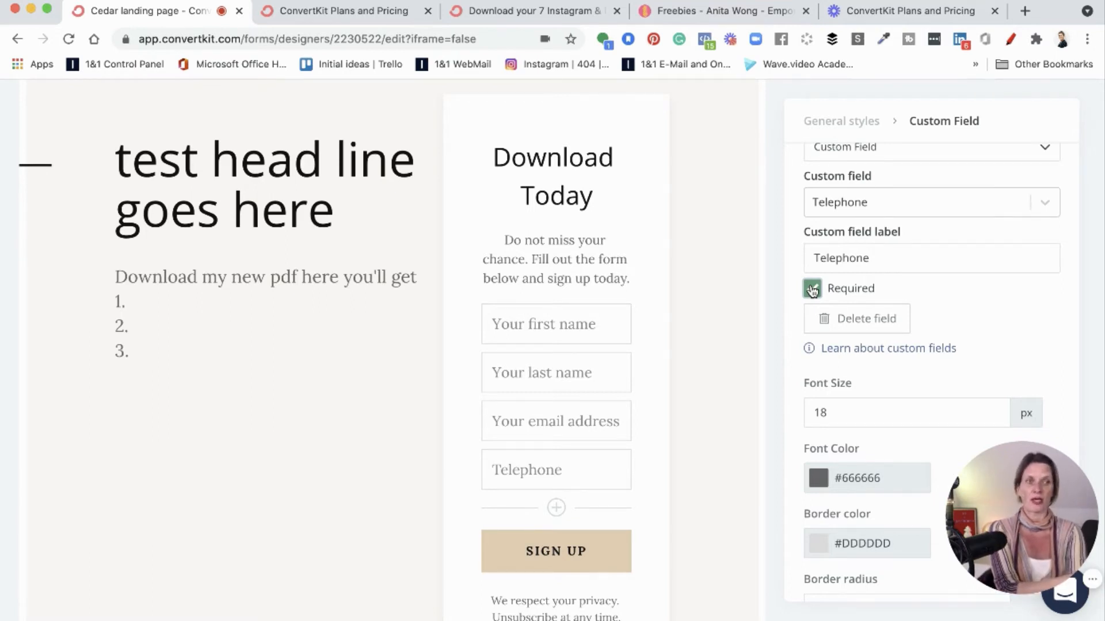
pyautogui.click(813, 290)
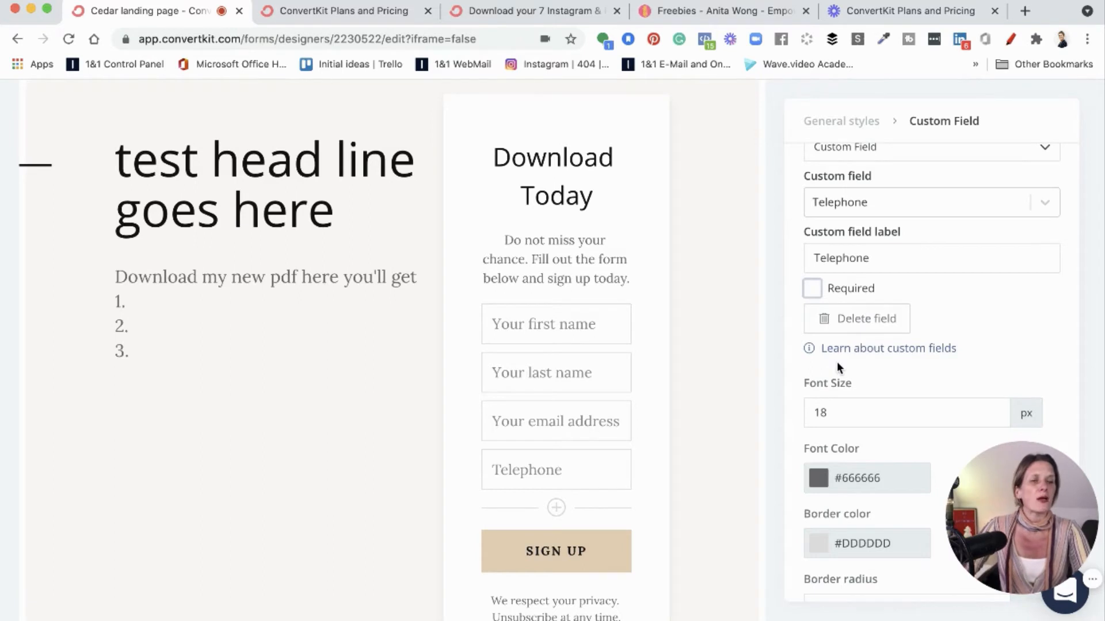
# Set the border radius of the sign-up form's input fields to 38 px
pyautogui.scroll(-2, 836, 363)
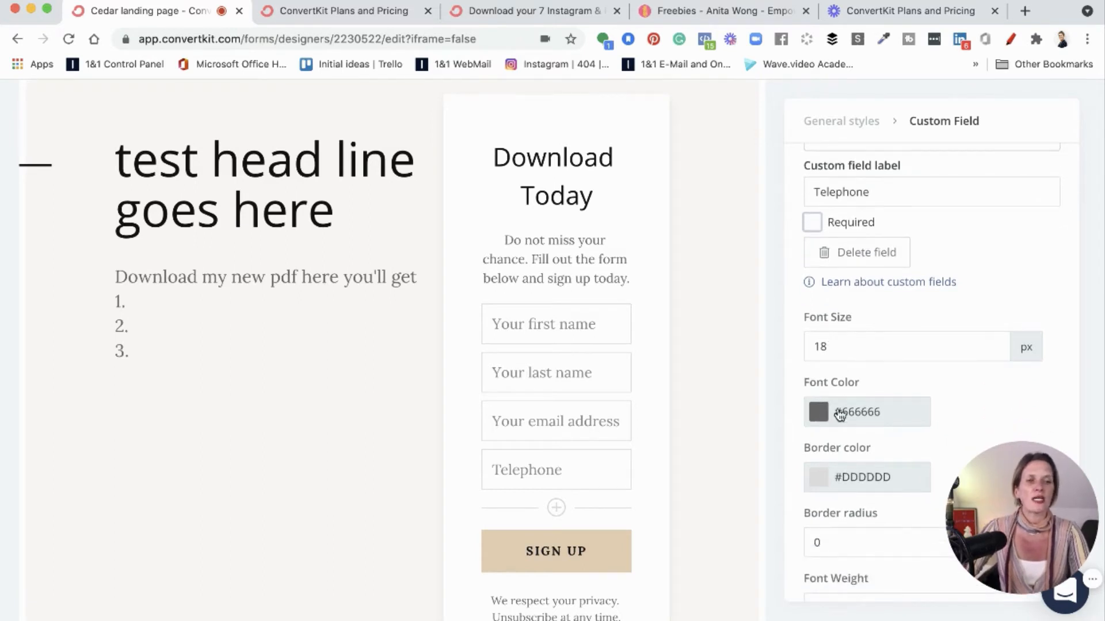
pyautogui.scroll(-1, 833, 409)
pyautogui.scroll(-2, 833, 413)
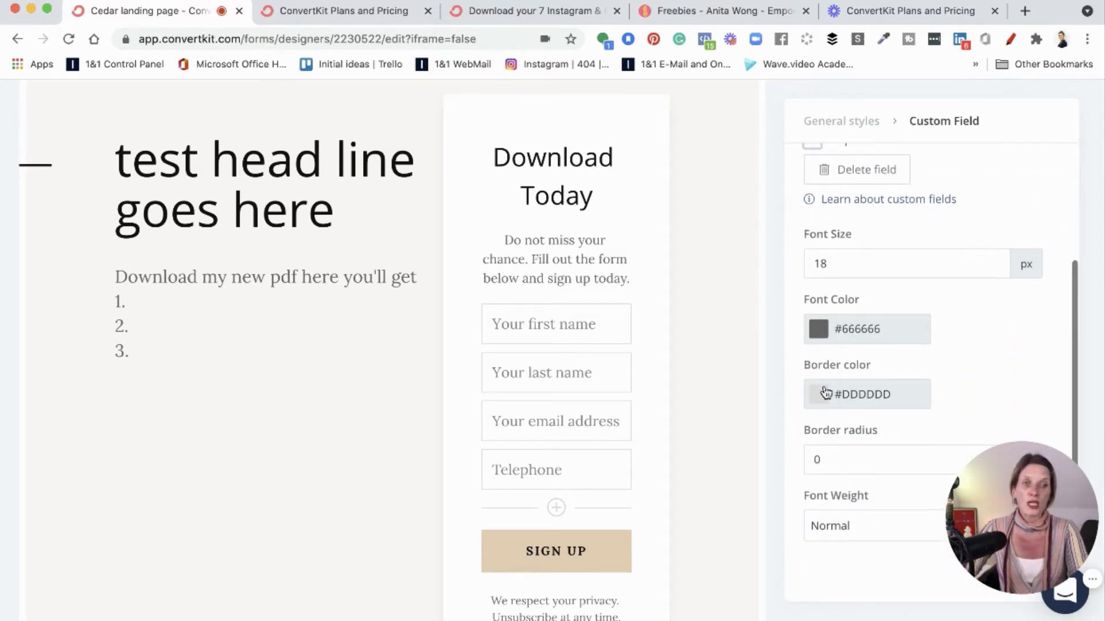
pyautogui.scroll(-4, 825, 393)
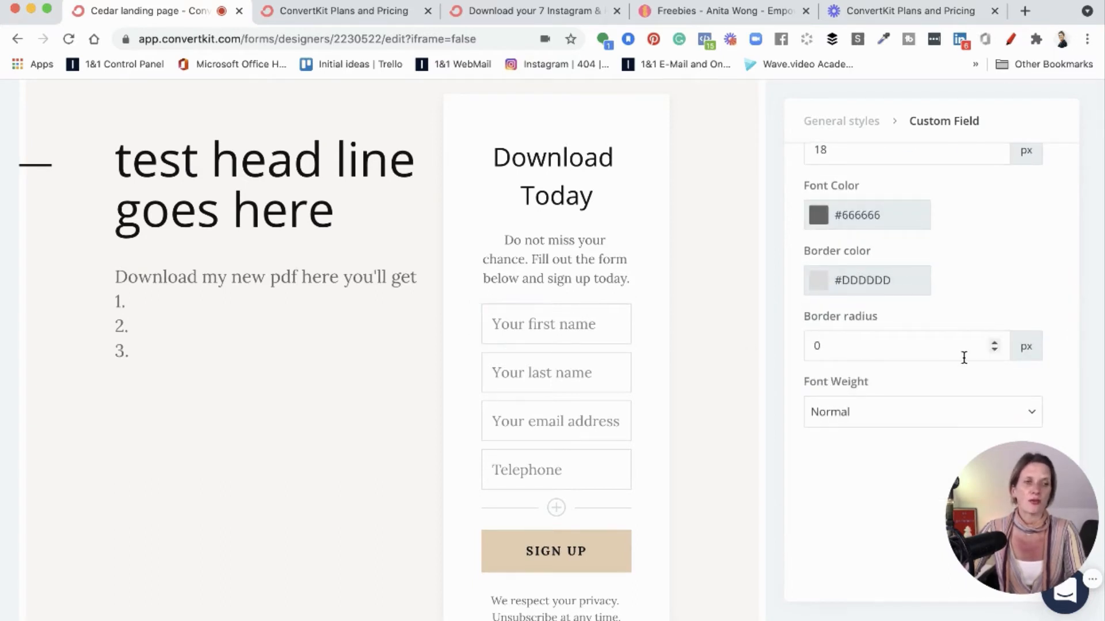
pyautogui.click(997, 344)
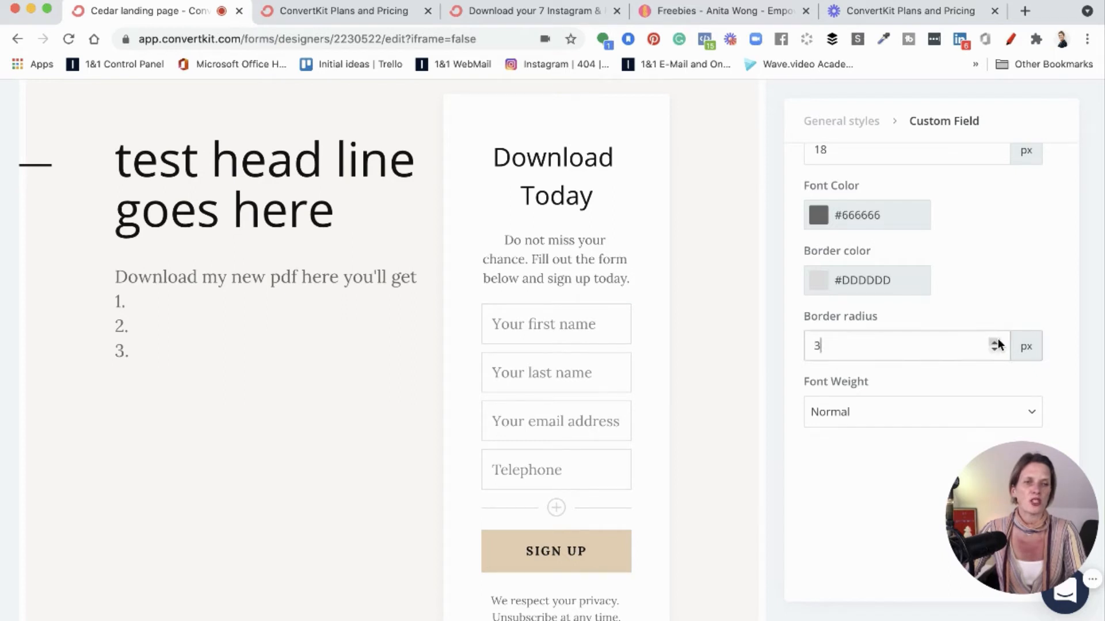
pyautogui.press('BackSpace')
pyautogui.write('16')
pyautogui.moveTo(998, 344); pyautogui.dragTo(998, 344)
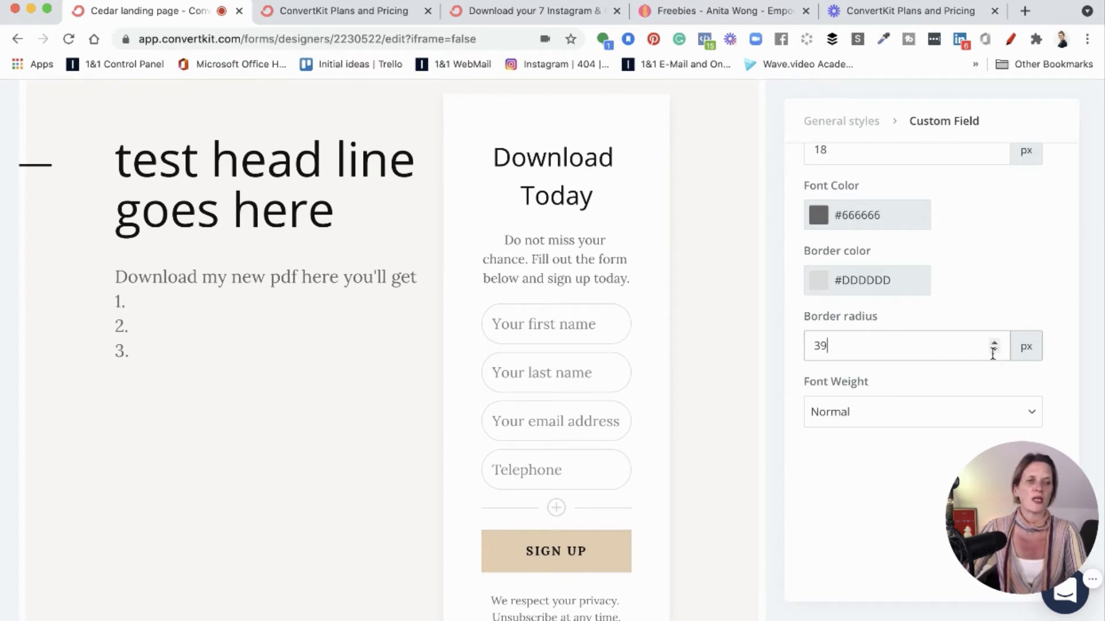
pyautogui.click(993, 349)
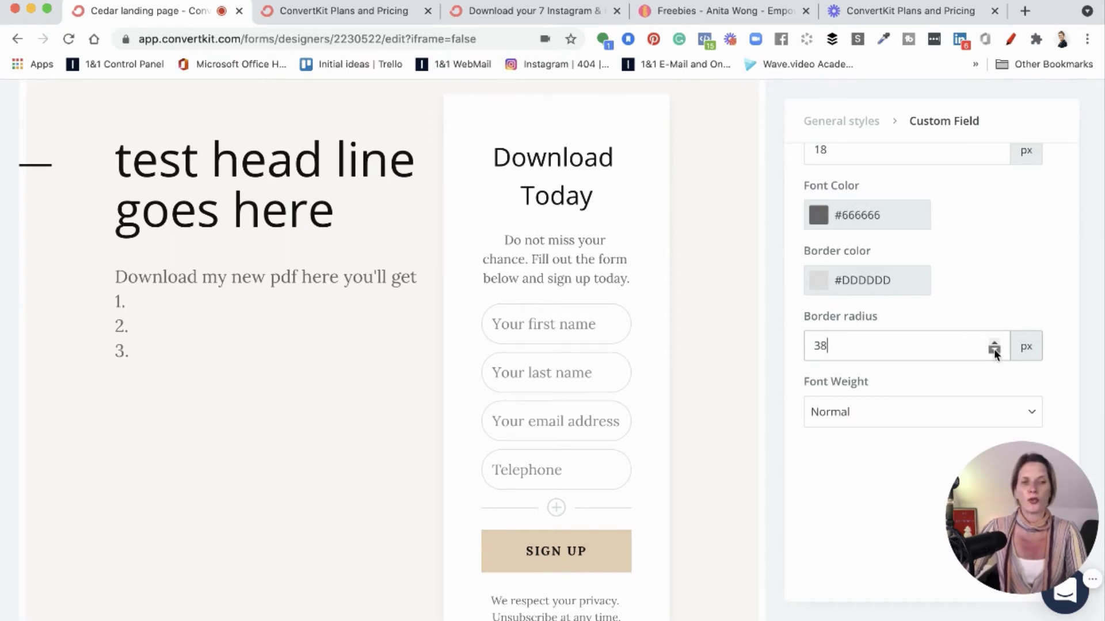
# Delete the Telephone field from the sign-up form
pyautogui.click(589, 464)
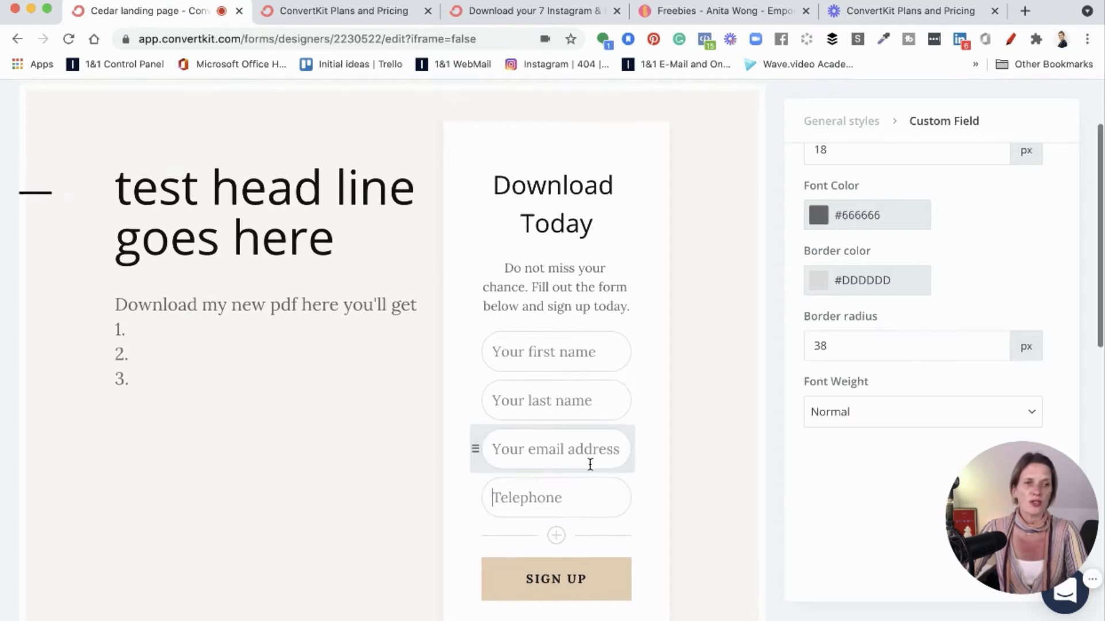
pyautogui.scroll(3, 589, 464)
pyautogui.scroll(6, 1003, 325)
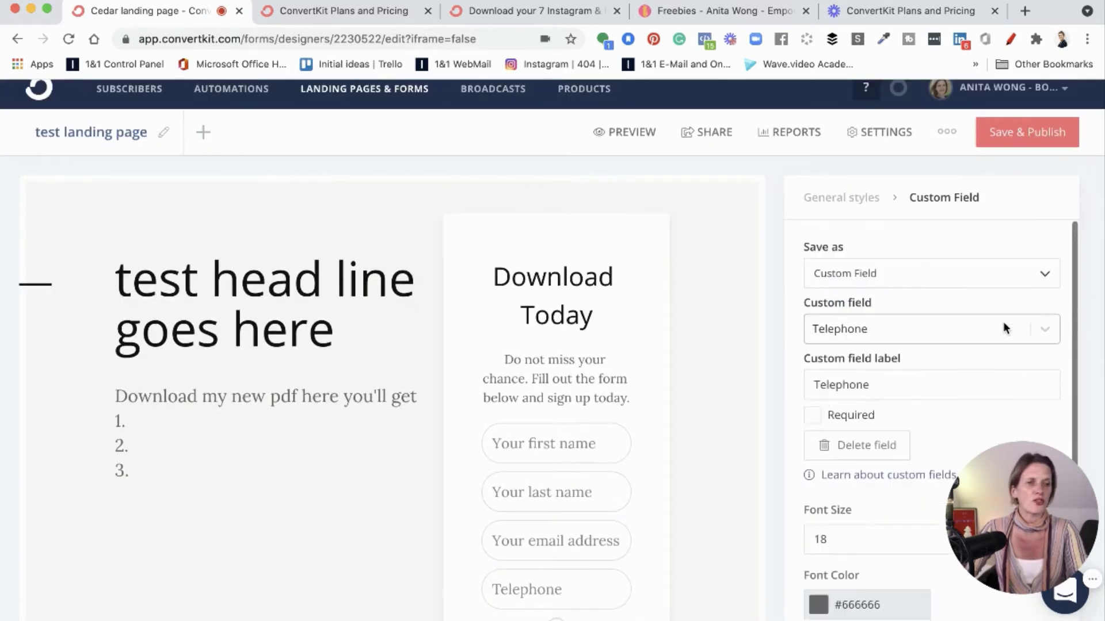
pyautogui.scroll(-2, 998, 323)
pyautogui.click(858, 380)
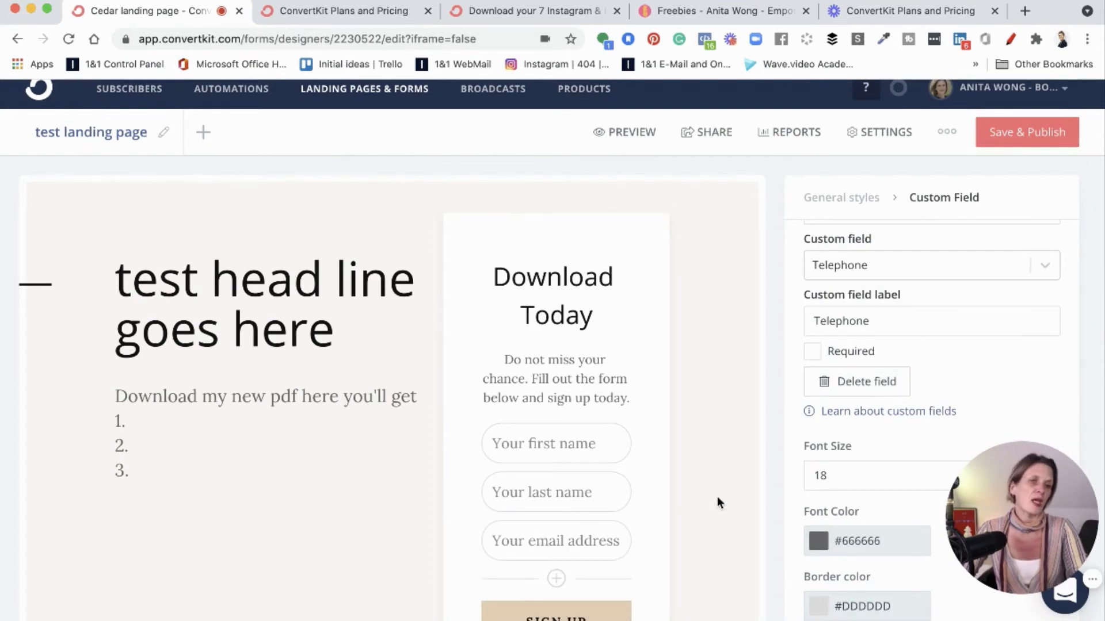
# Look over the whole landing page, examine its layout in the preview from top to bottom, and return to the editor
pyautogui.scroll(-10, 717, 502)
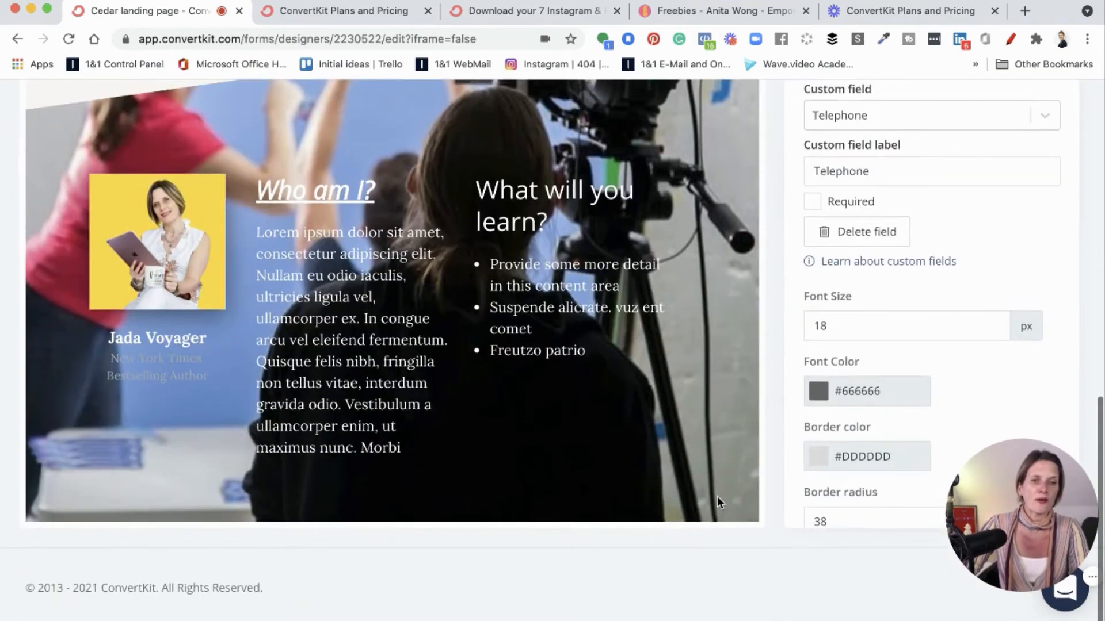
pyautogui.scroll(10, 717, 502)
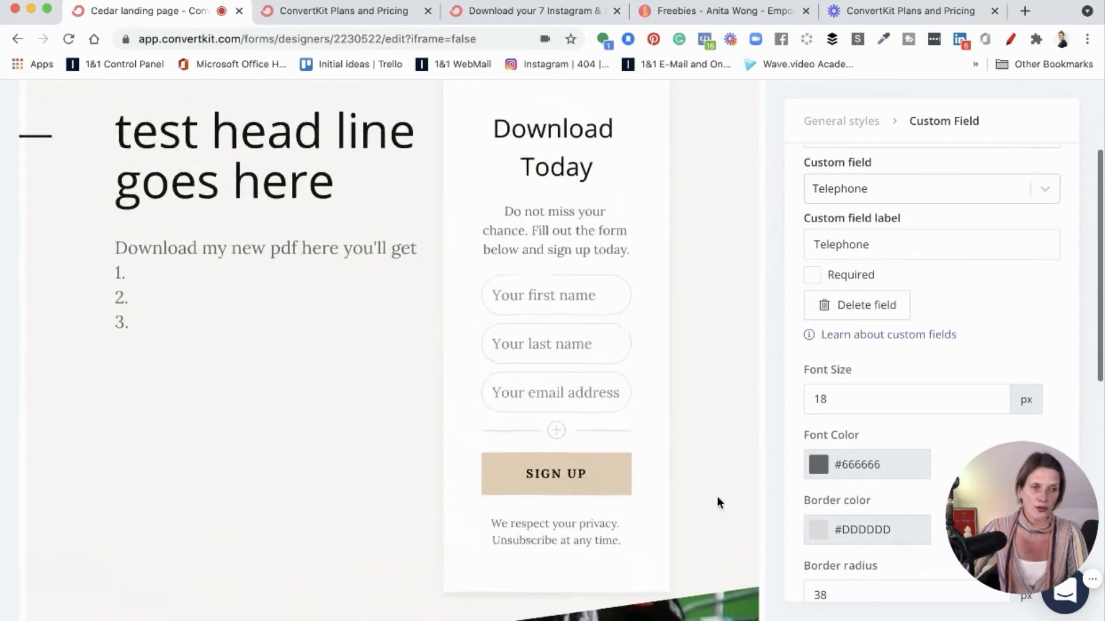
pyautogui.scroll(3, 718, 502)
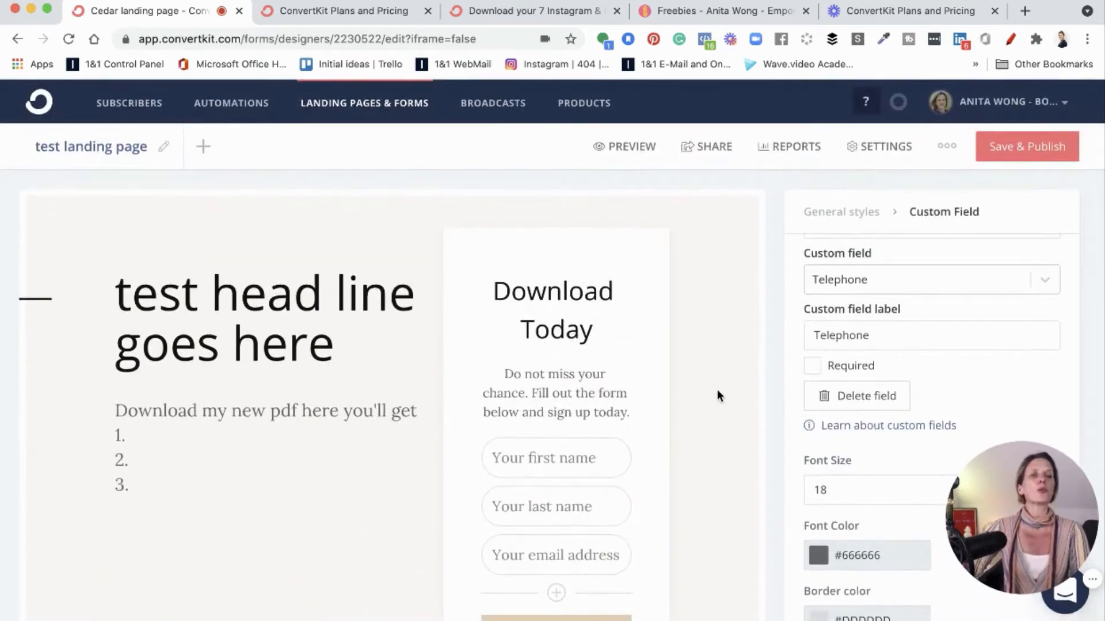
pyautogui.click(616, 147)
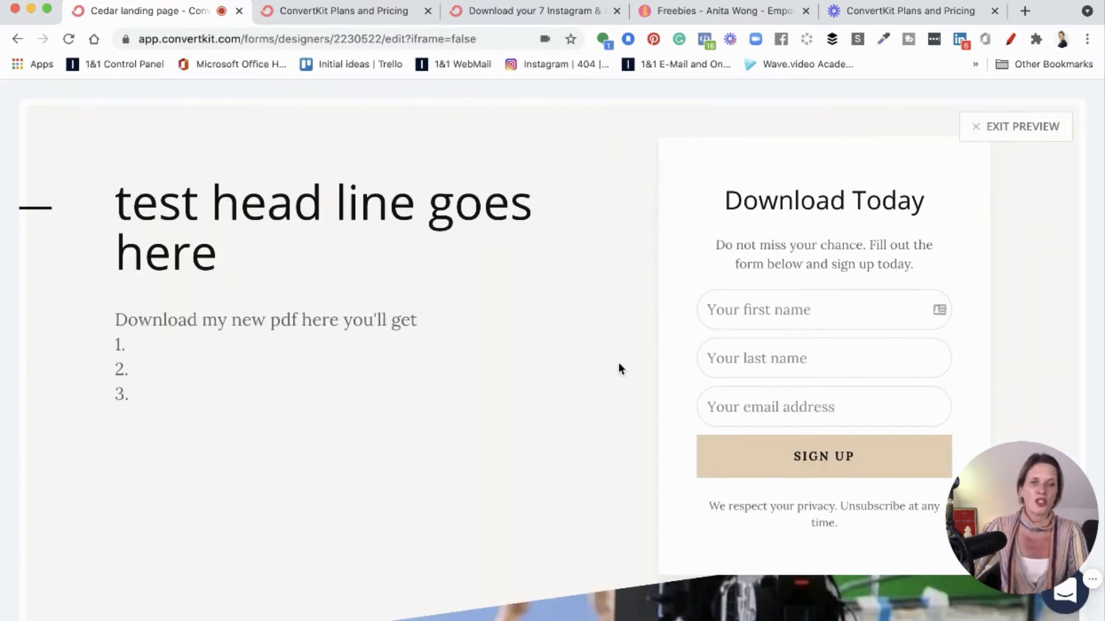
pyautogui.scroll(-1, 575, 405)
pyautogui.scroll(-10, 577, 409)
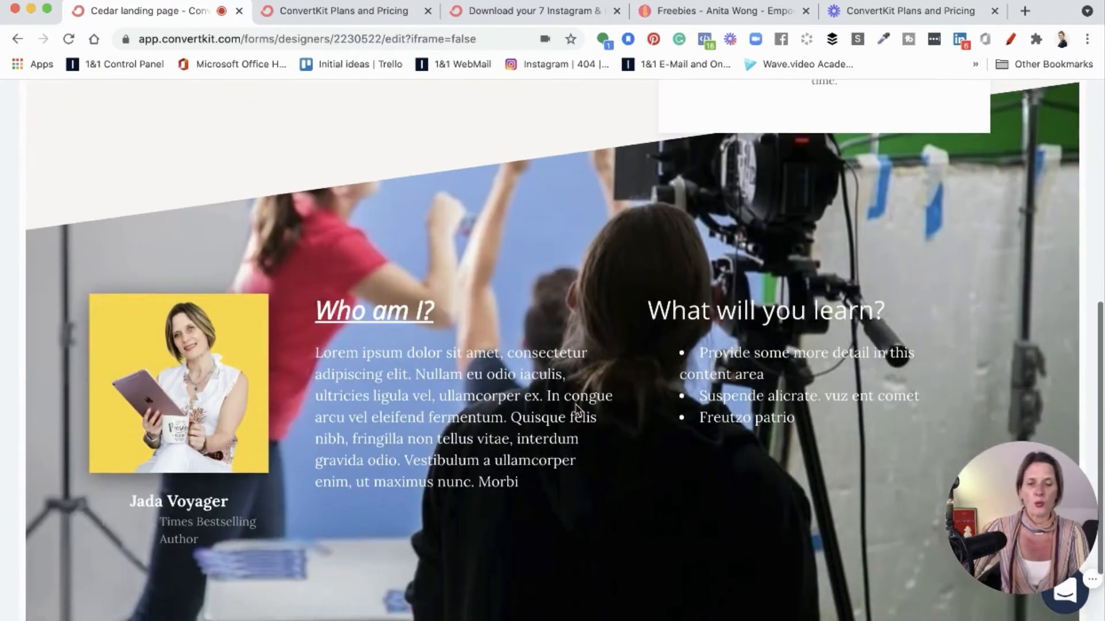
pyautogui.scroll(10, 577, 409)
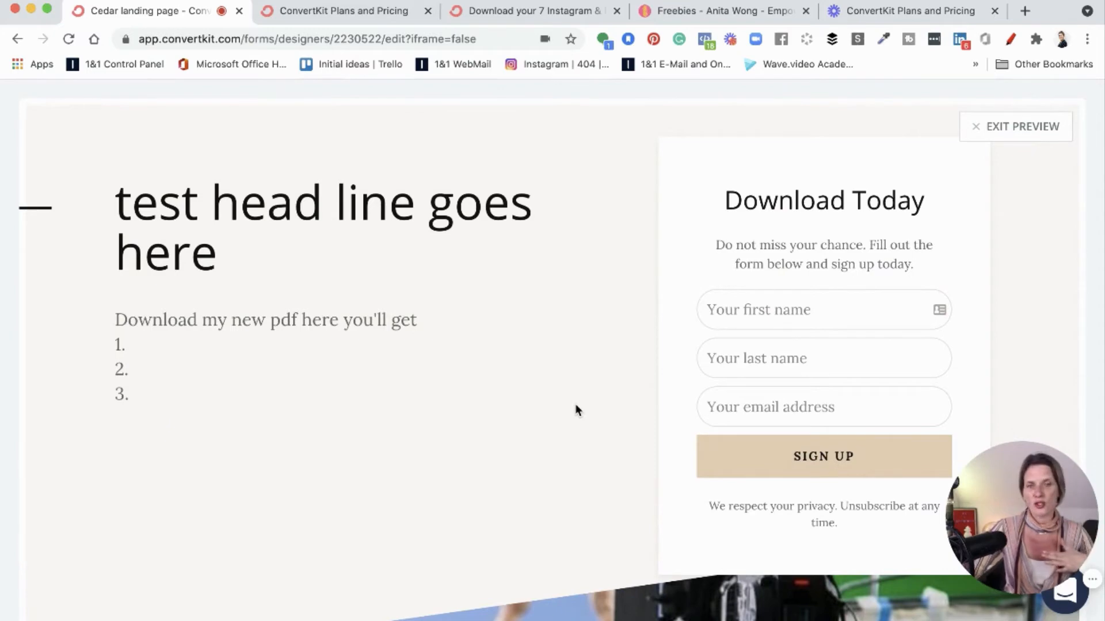
pyautogui.click(1034, 126)
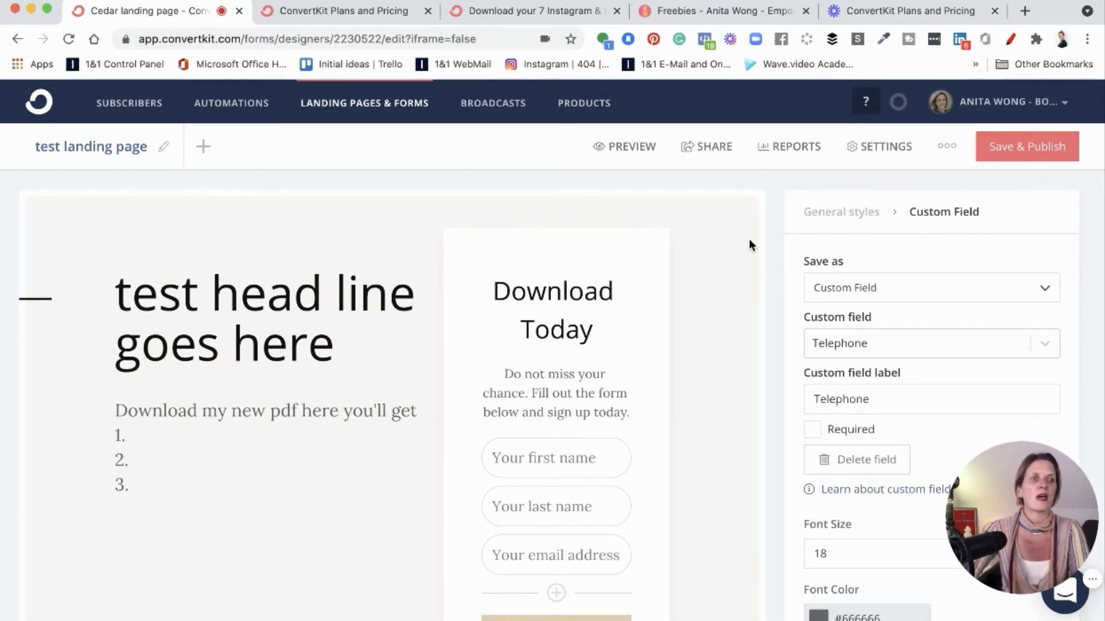
# Set the landing page to redirect visitors to an external page when they subscribe
pyautogui.click(878, 149)
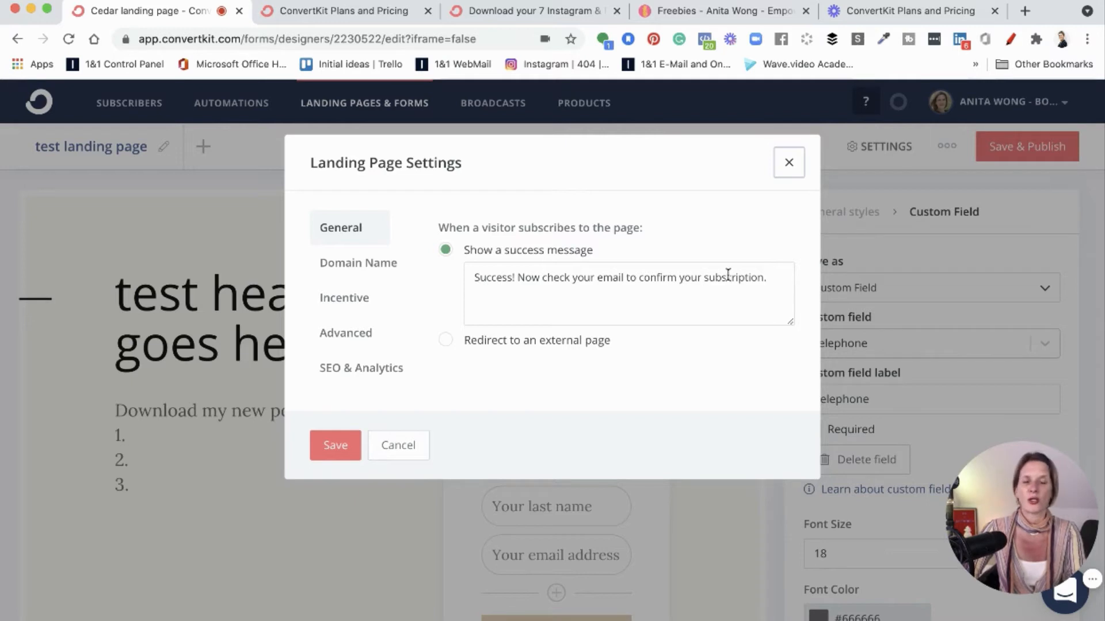
pyautogui.click(446, 341)
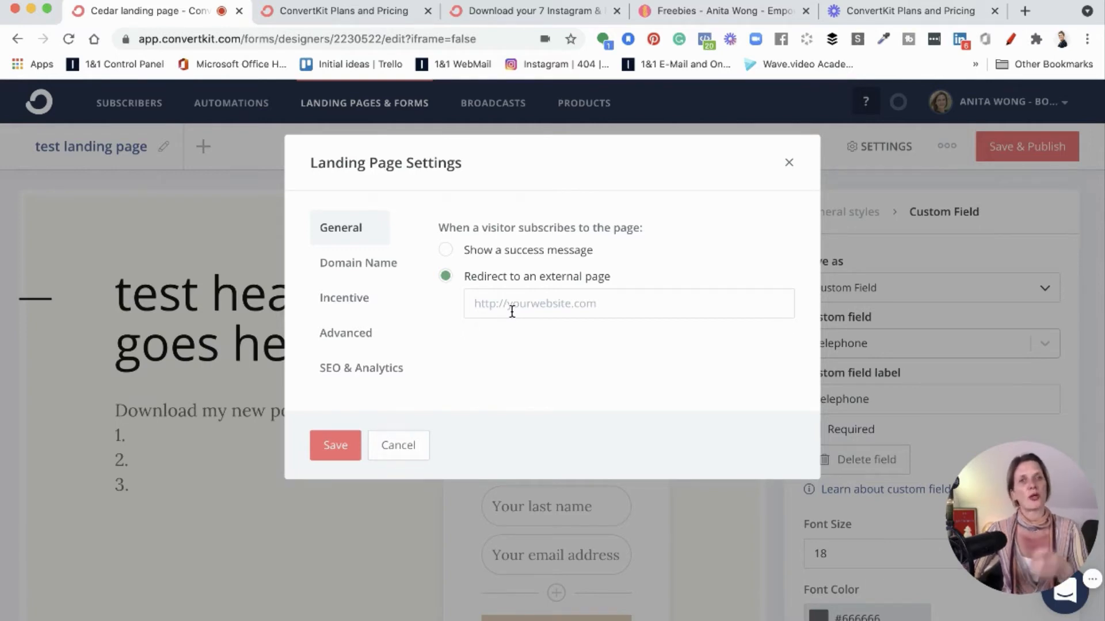
# Review the landing page's domain name, incentive, advanced and SEO settings, including the URL and Download options for redirecting after confirmation
pyautogui.click(360, 263)
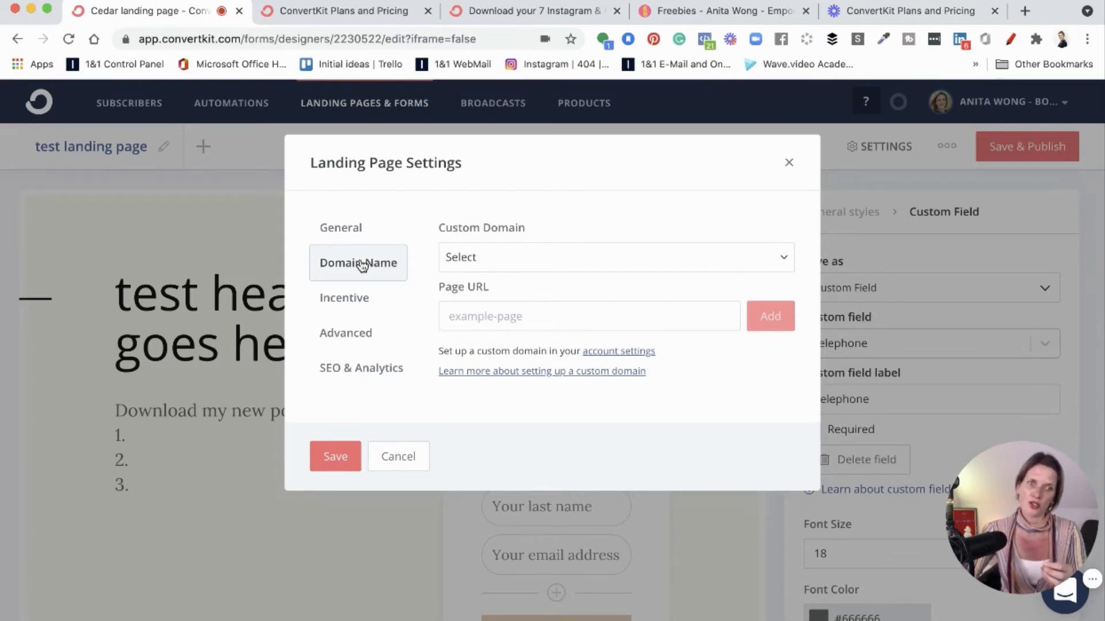
pyautogui.click(348, 298)
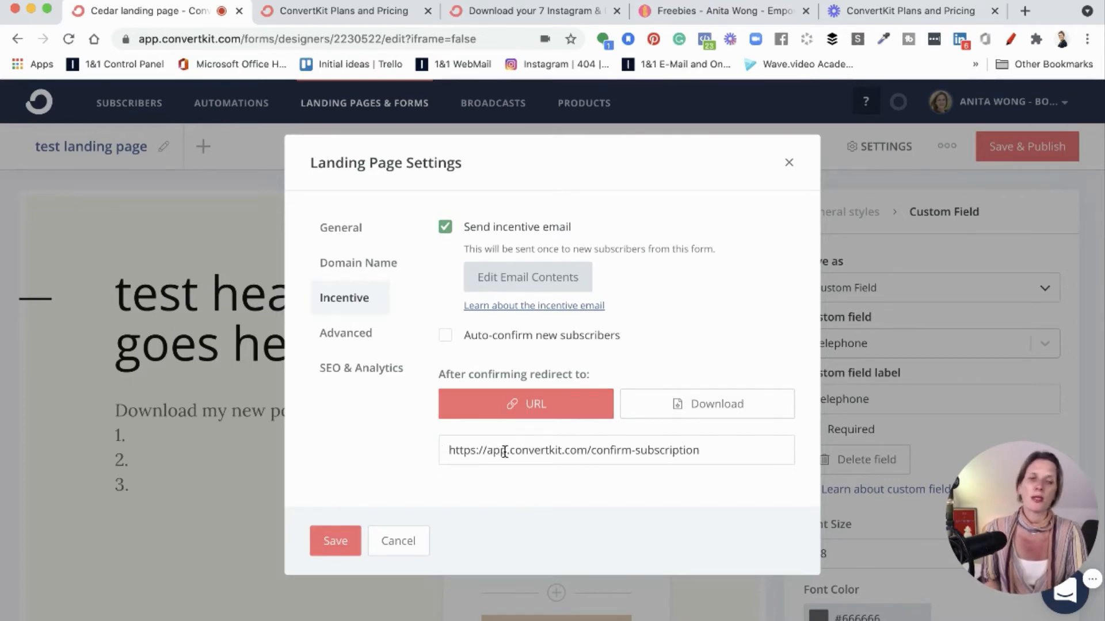
pyautogui.click(708, 410)
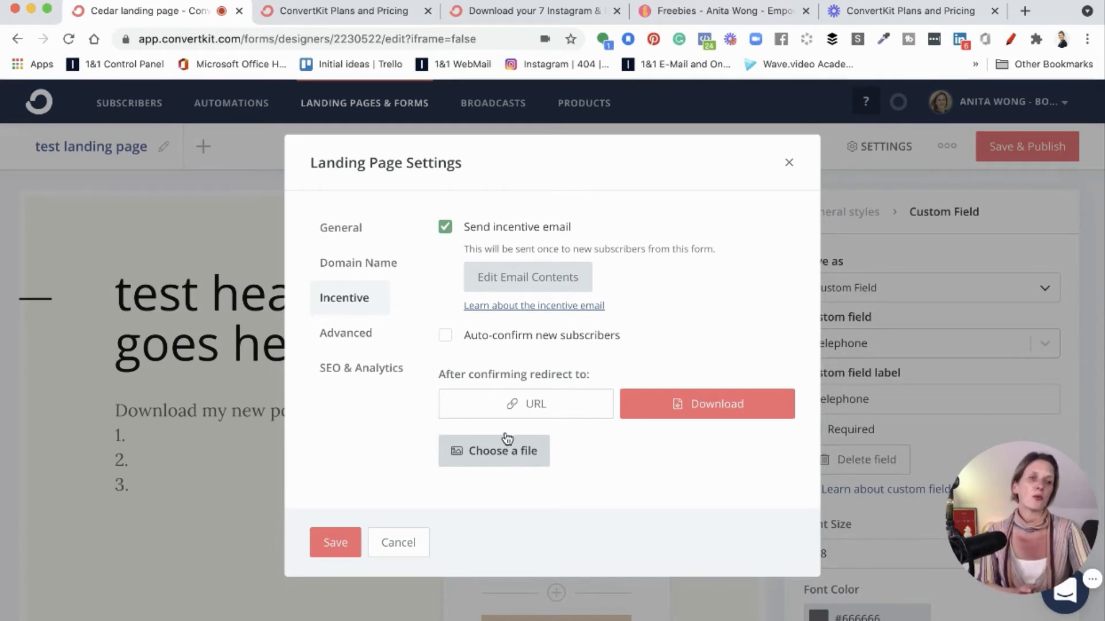
pyautogui.click(525, 407)
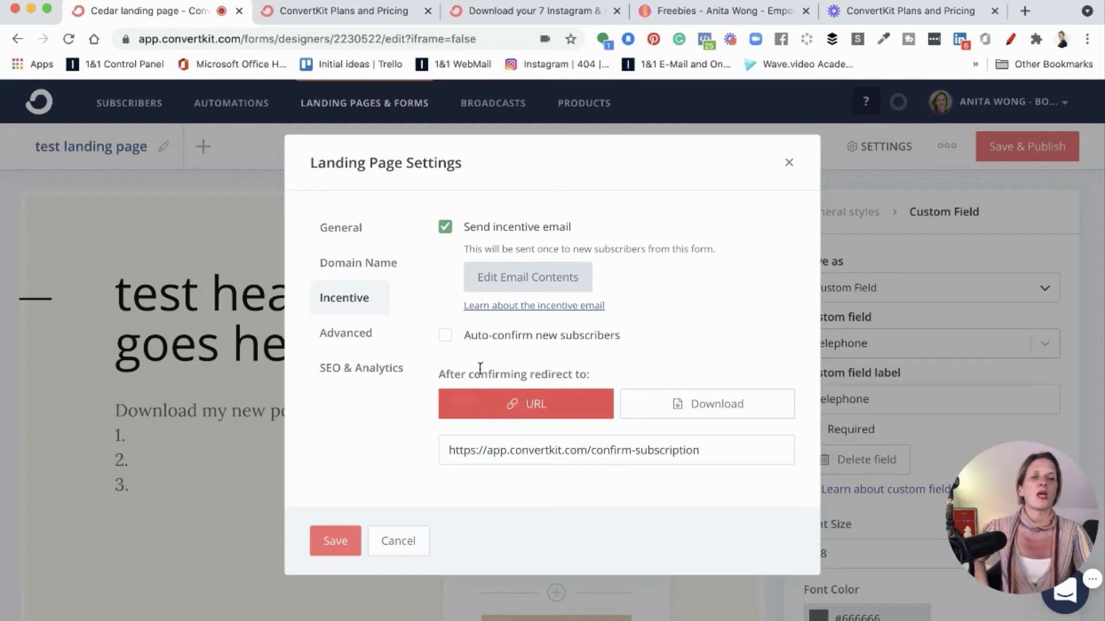
pyautogui.click(351, 339)
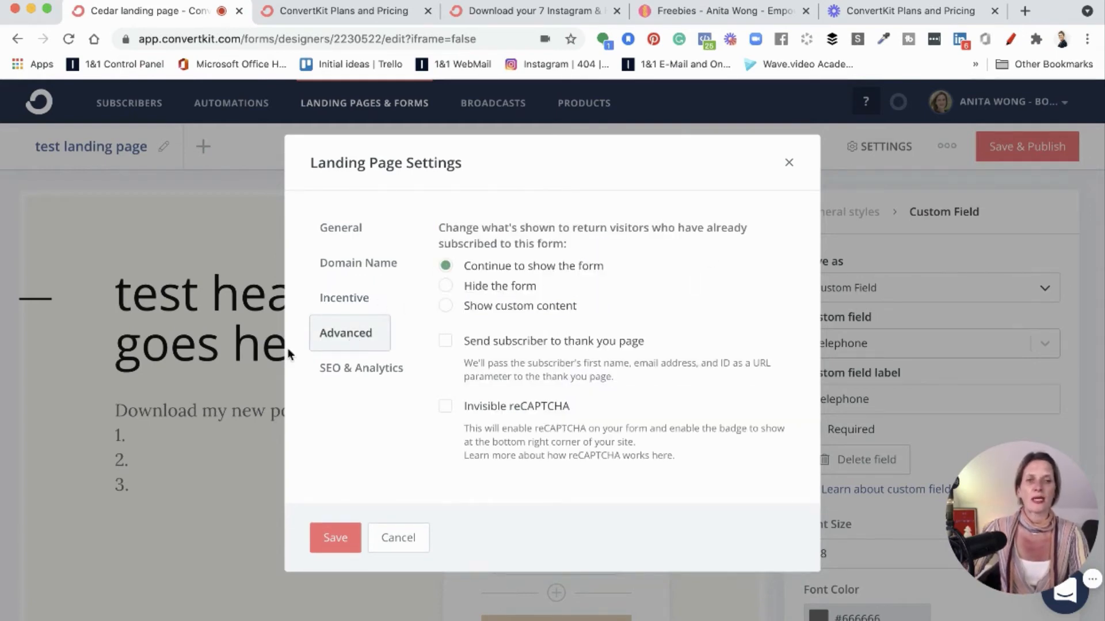
pyautogui.click(351, 371)
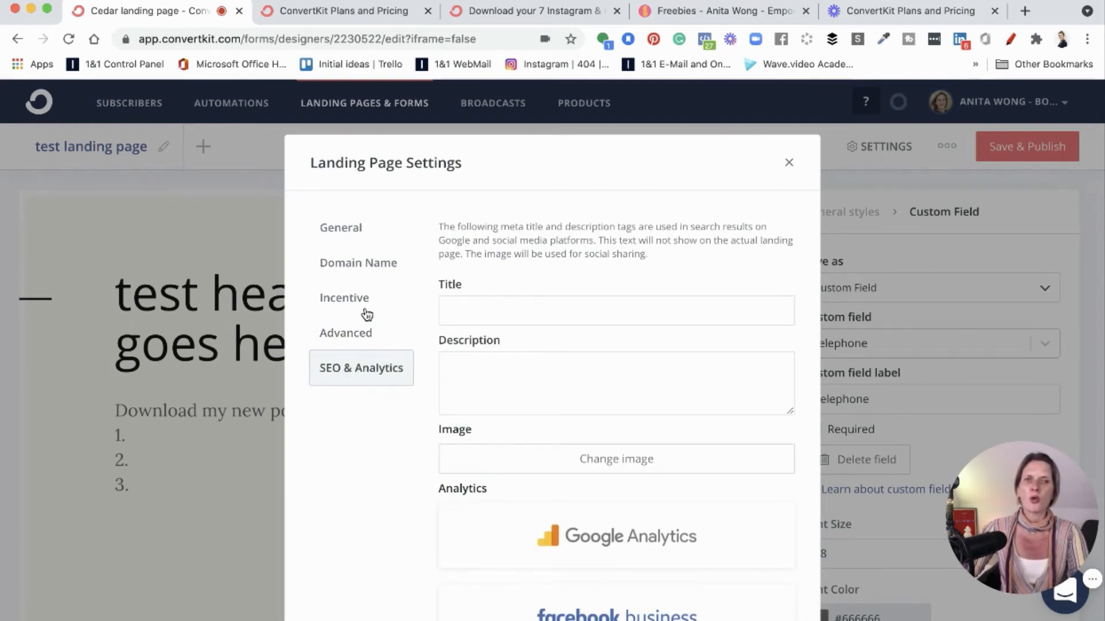
# Try showing a success message to new subscribers and return to redirecting them to an external page
pyautogui.click(355, 233)
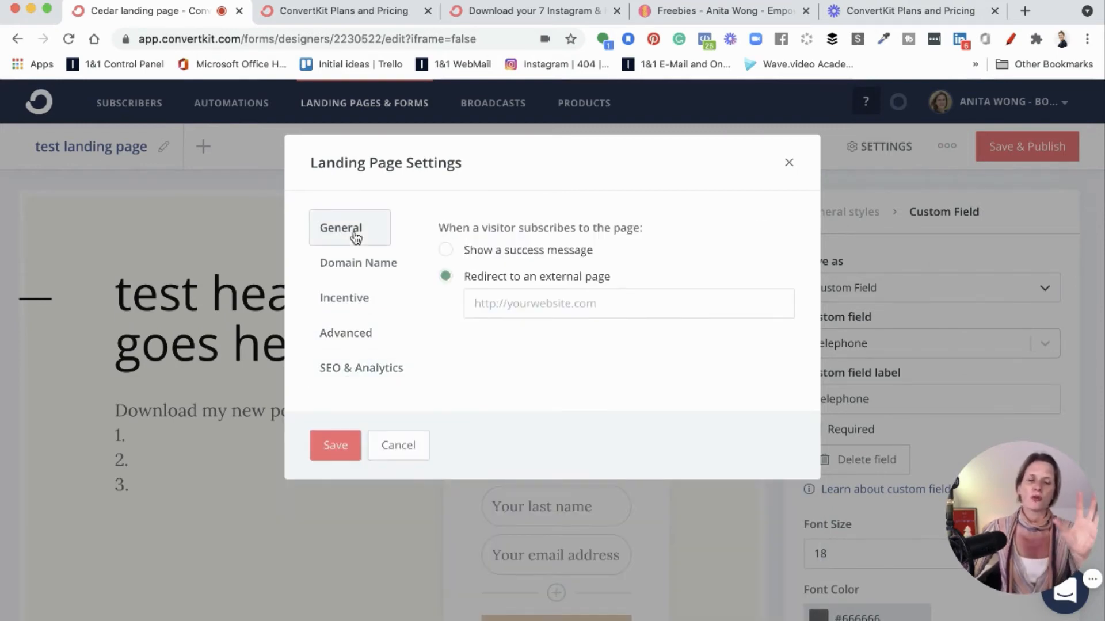
pyautogui.click(445, 252)
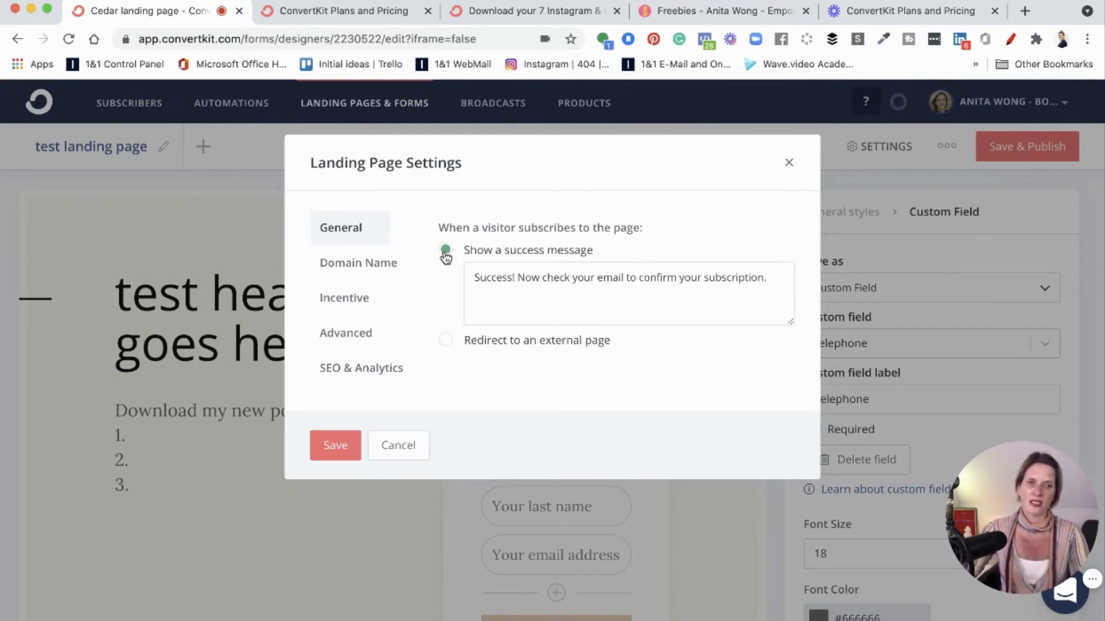
pyautogui.click(447, 341)
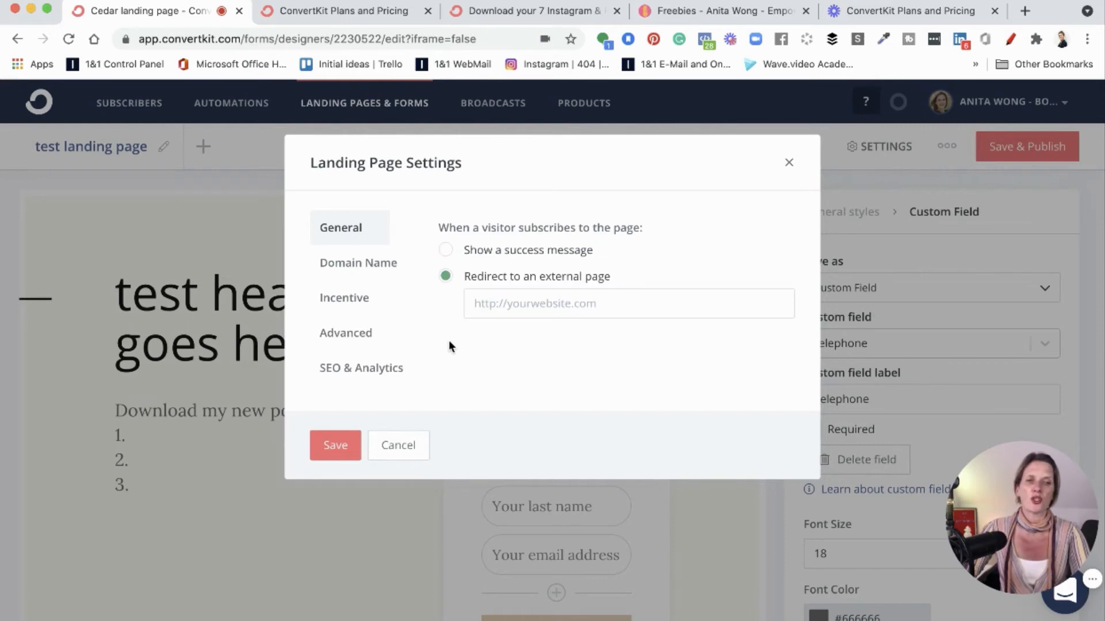
# Review and save the incentive email's contents, and save the landing page settings with the external page redirect
pyautogui.click(353, 298)
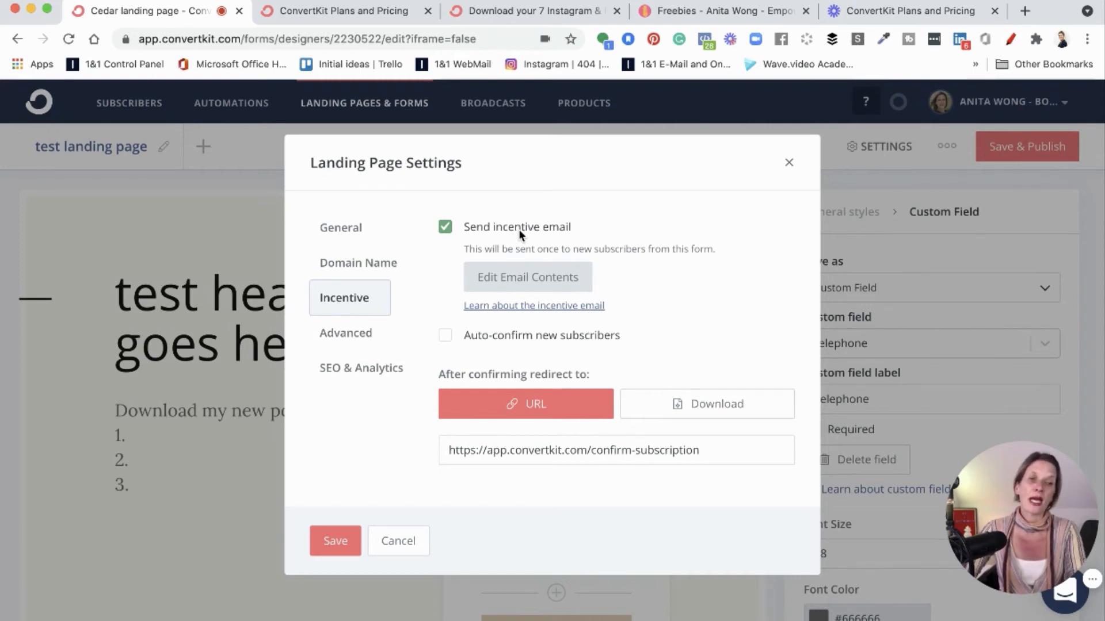
pyautogui.click(512, 278)
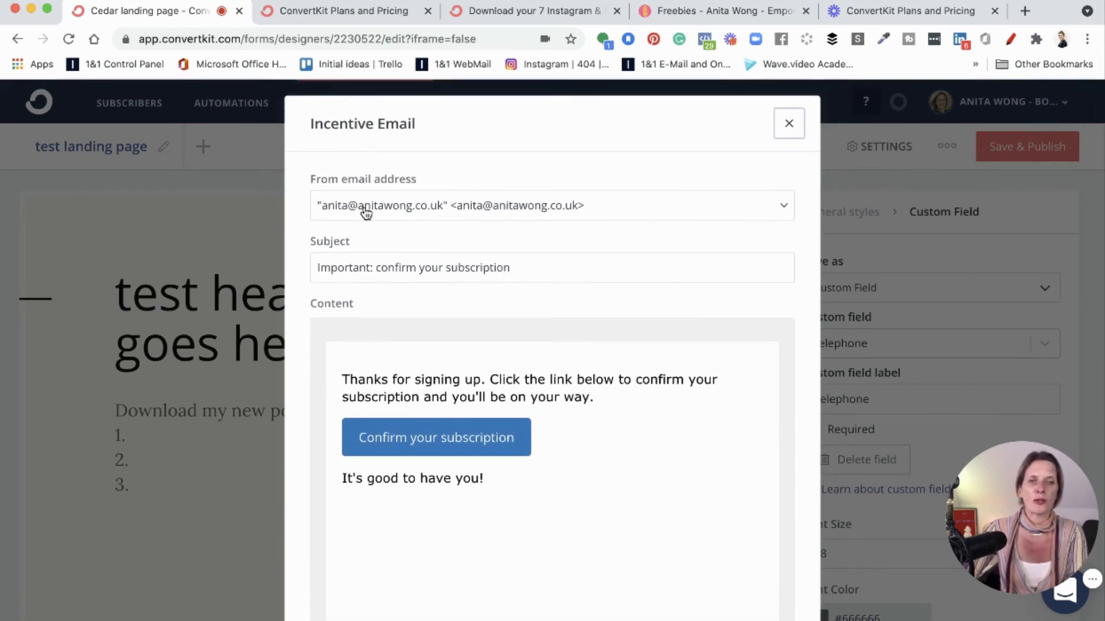
pyautogui.scroll(-4, 472, 505)
pyautogui.scroll(-1, 471, 505)
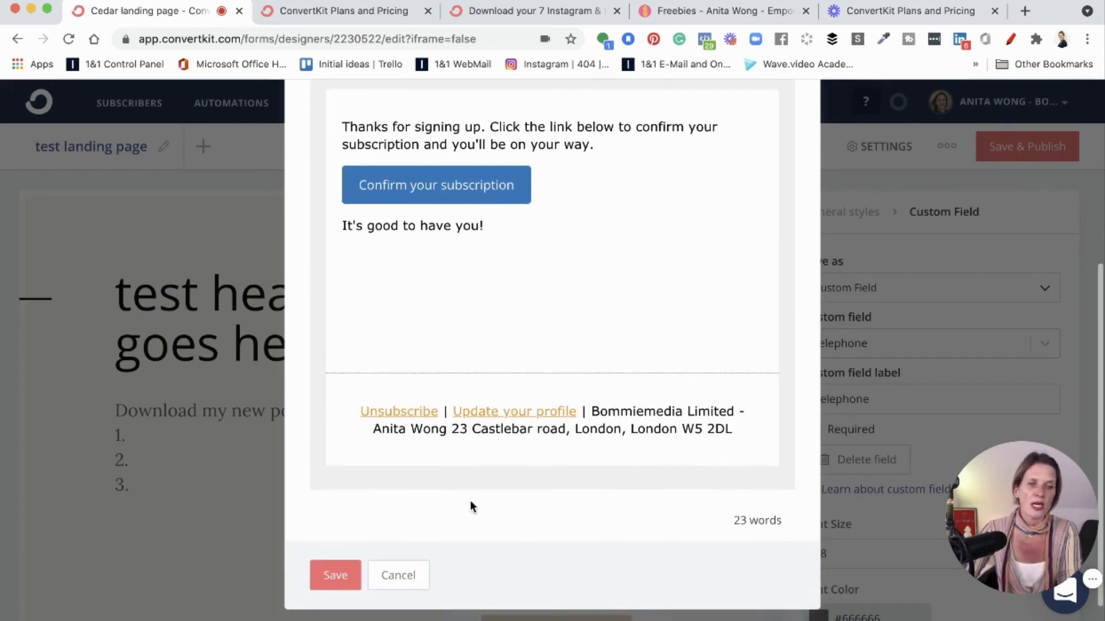
pyautogui.click(331, 577)
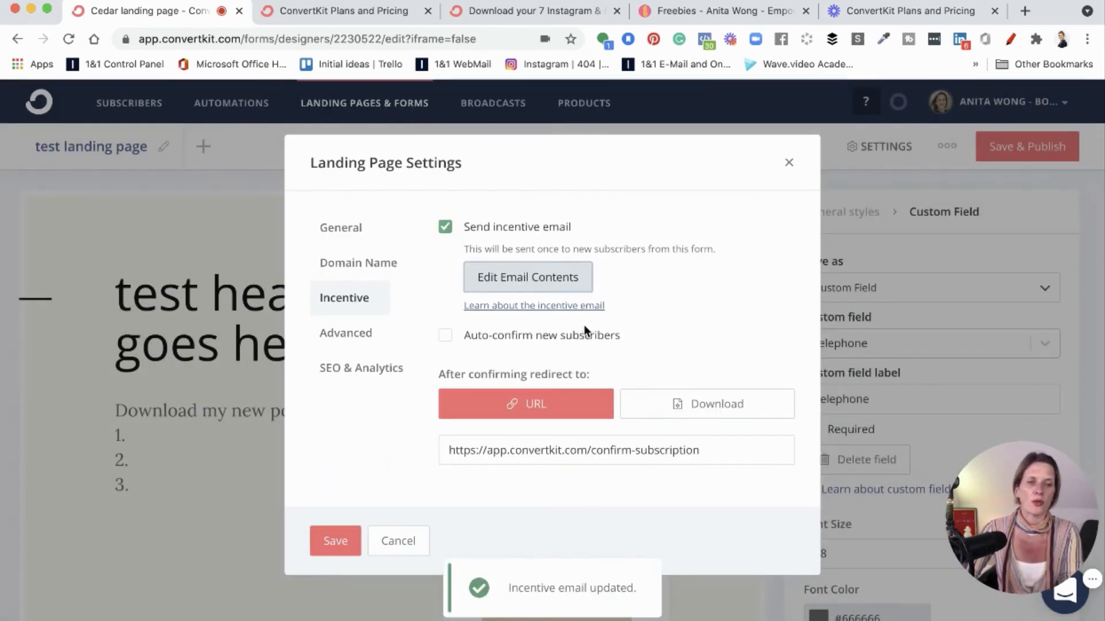
pyautogui.click(353, 229)
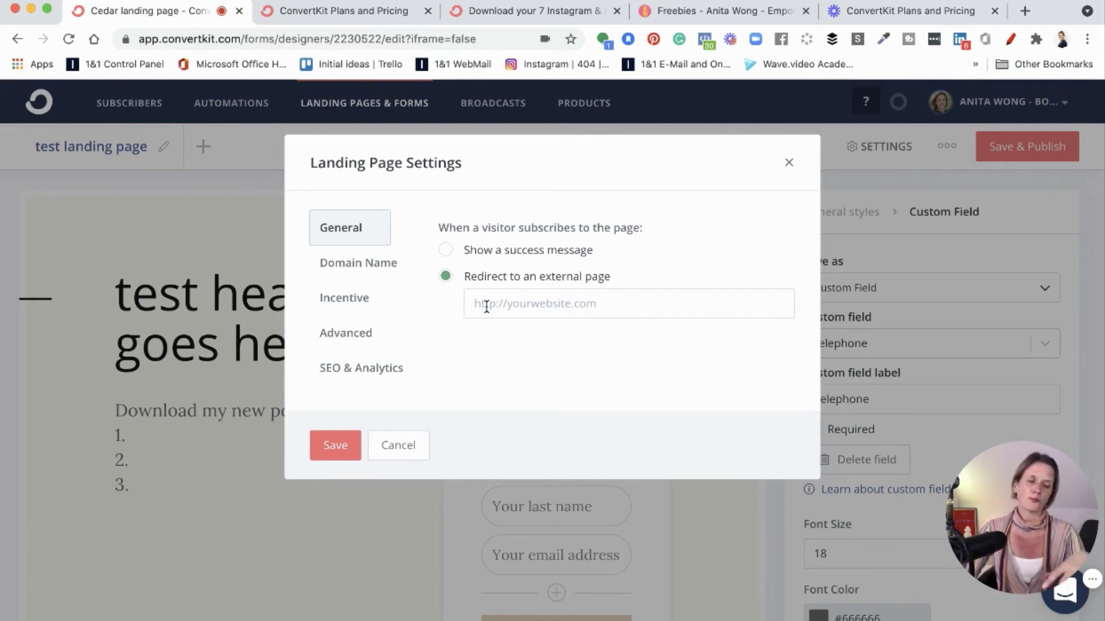
pyautogui.click(333, 442)
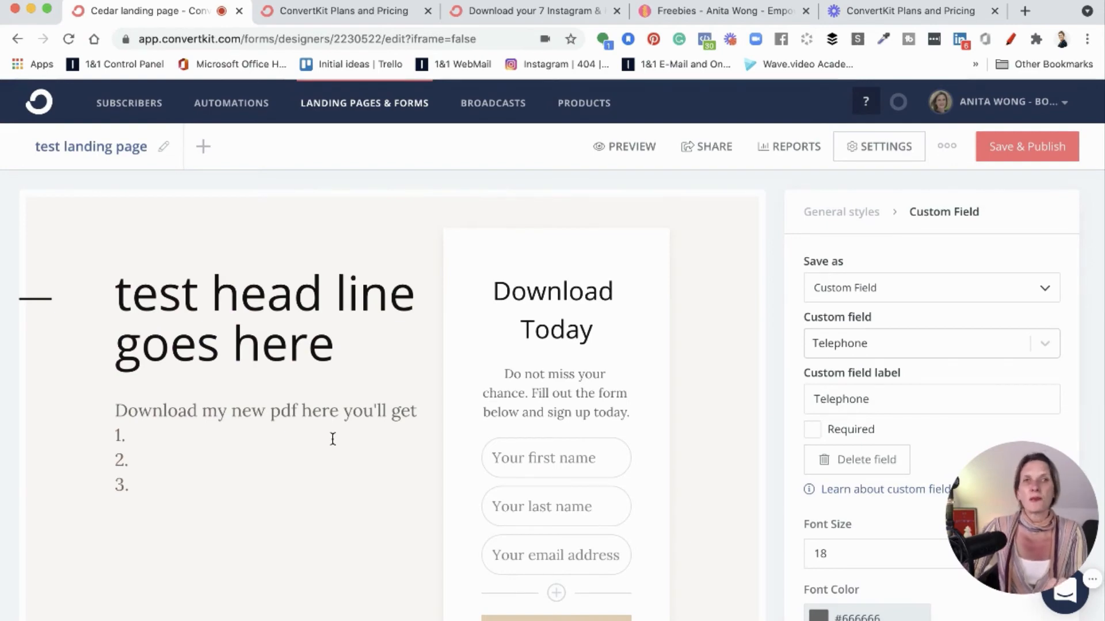
# Add a Thank You Page to the test landing page, and save and publish the landing page
pyautogui.click(207, 152)
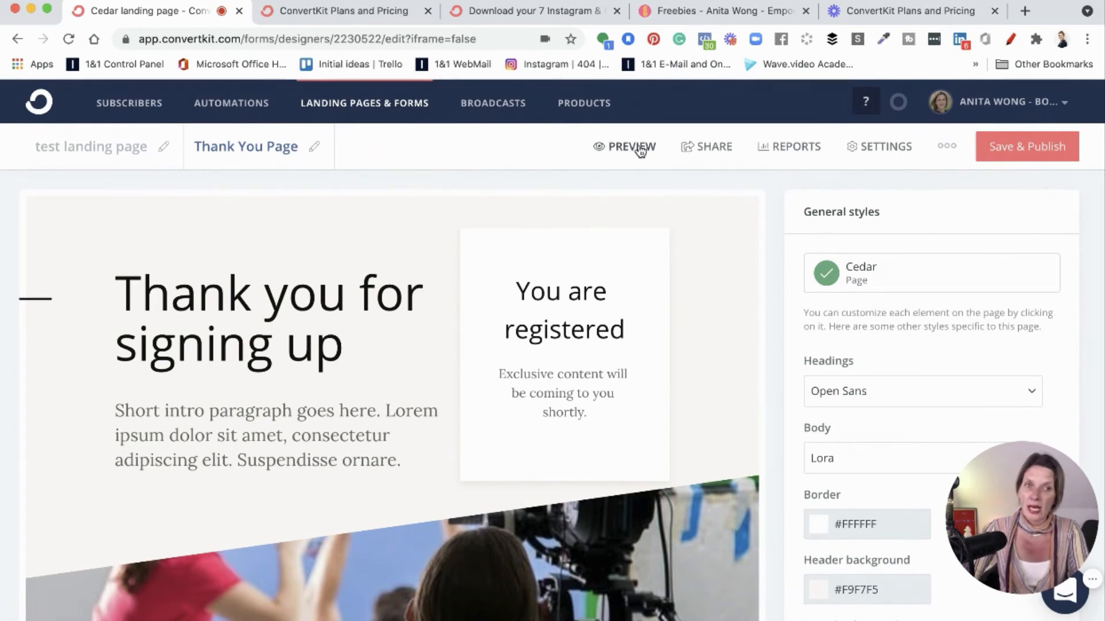
pyautogui.click(82, 155)
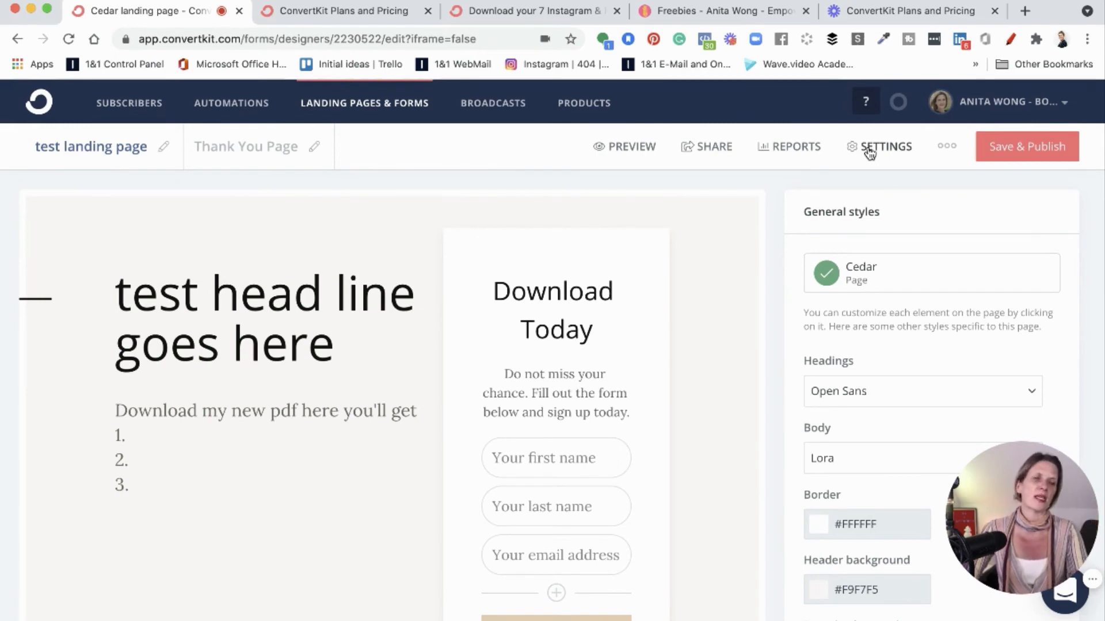
pyautogui.click(1010, 149)
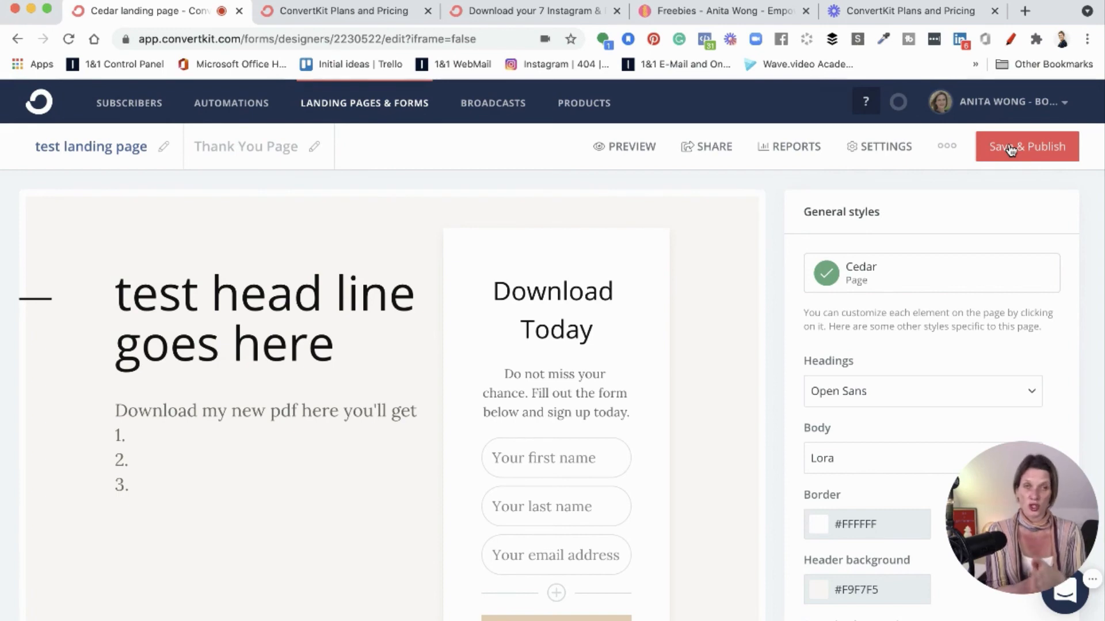
pyautogui.click(1011, 148)
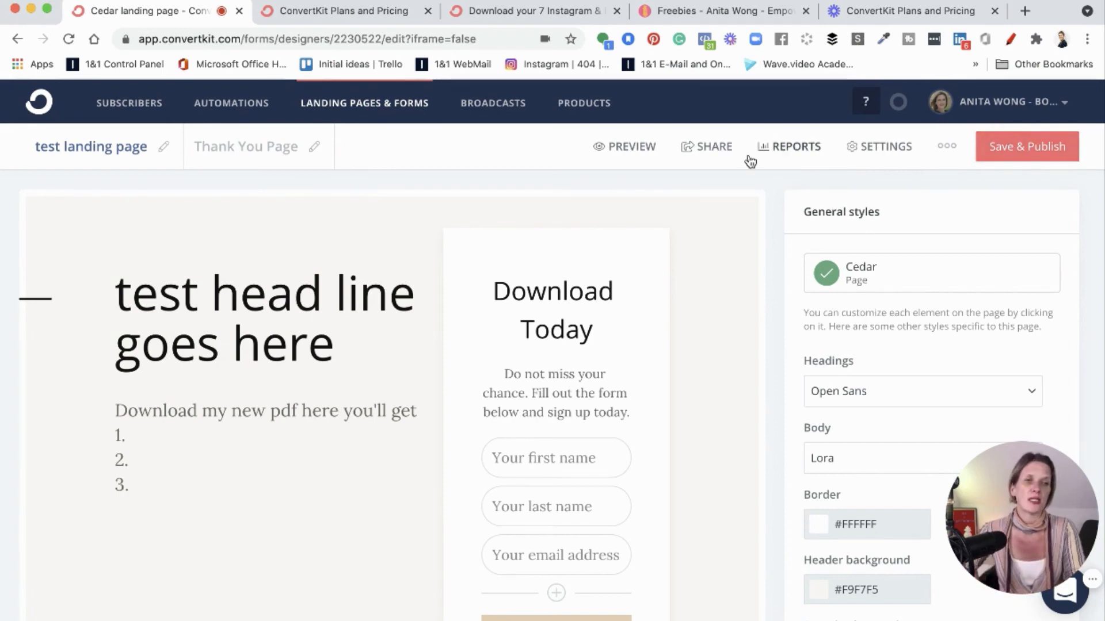
# Copy the landing page's share URL and open the live page in a new browser tab
pyautogui.click(710, 149)
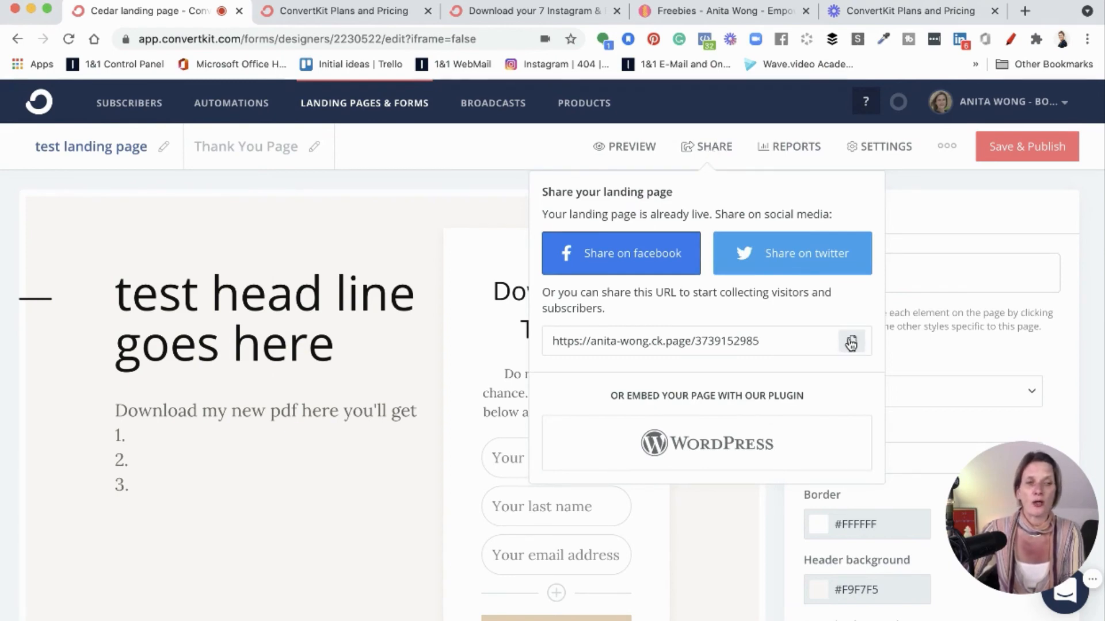
pyautogui.click(851, 343)
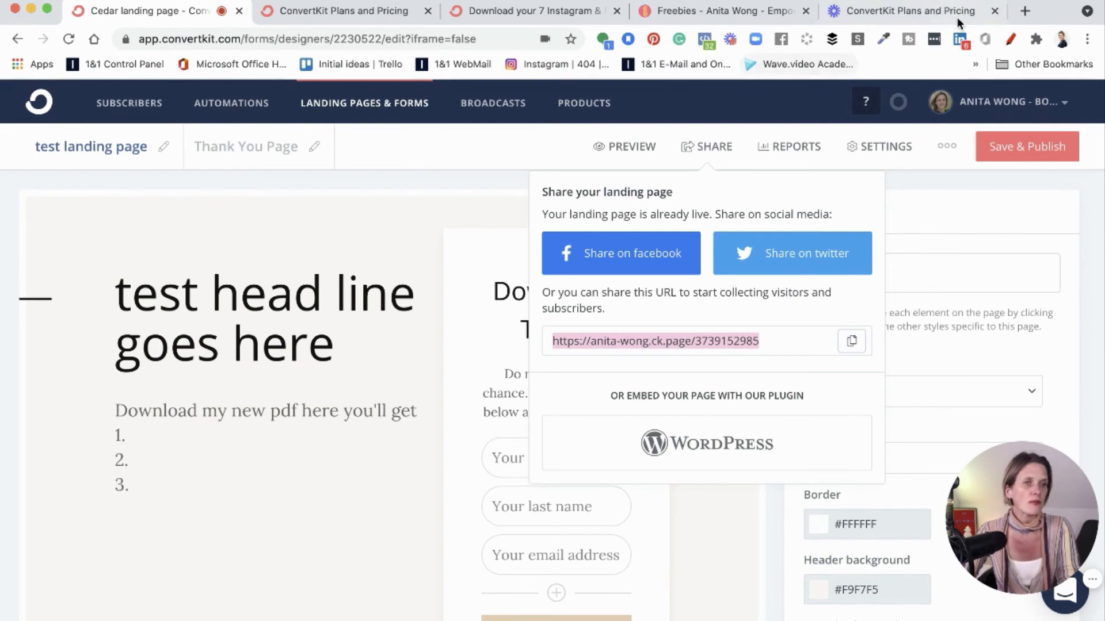
pyautogui.click(1025, 12)
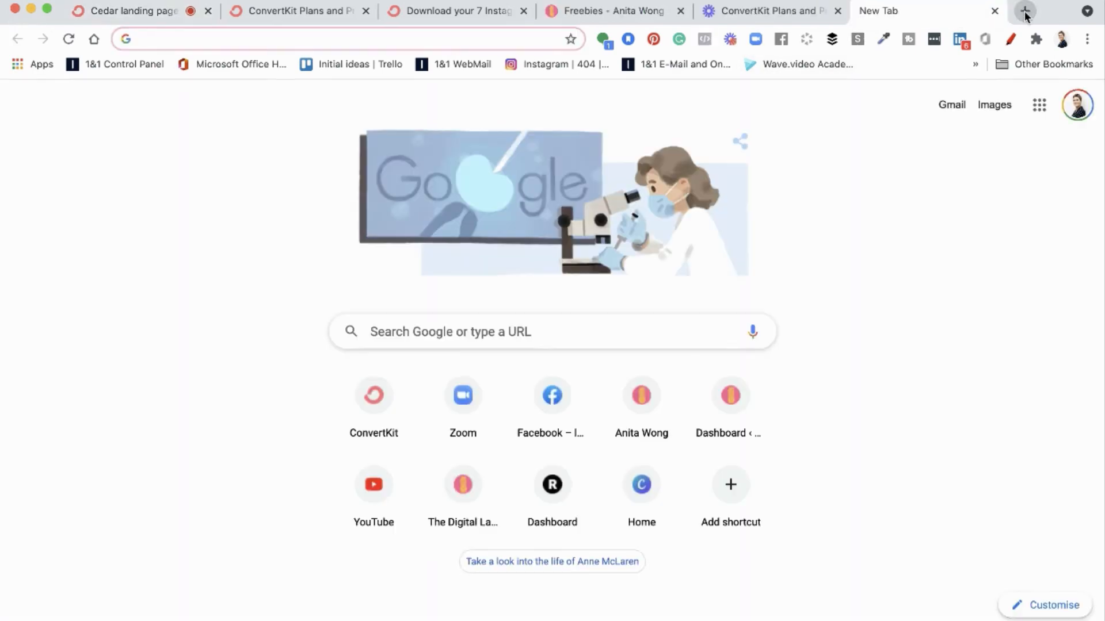
pyautogui.press('super+v')
pyautogui.press('Return')
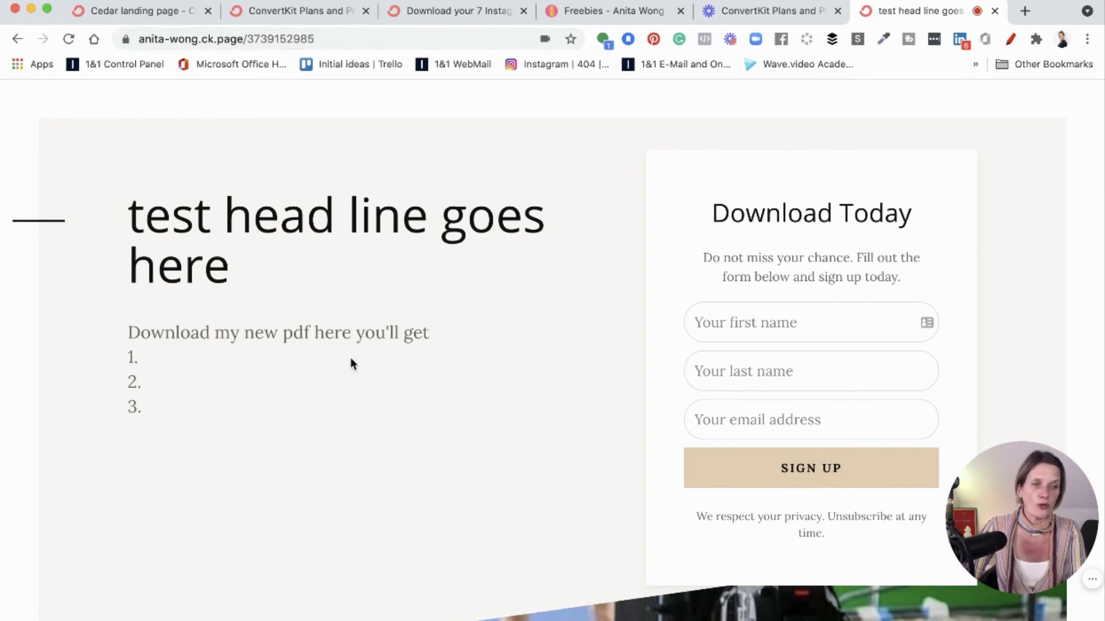
# Test the live sign-up form by submitting a first name, last name and email address, and close the live page without giving consent
pyautogui.click(779, 318)
pyautogui.write('anita')
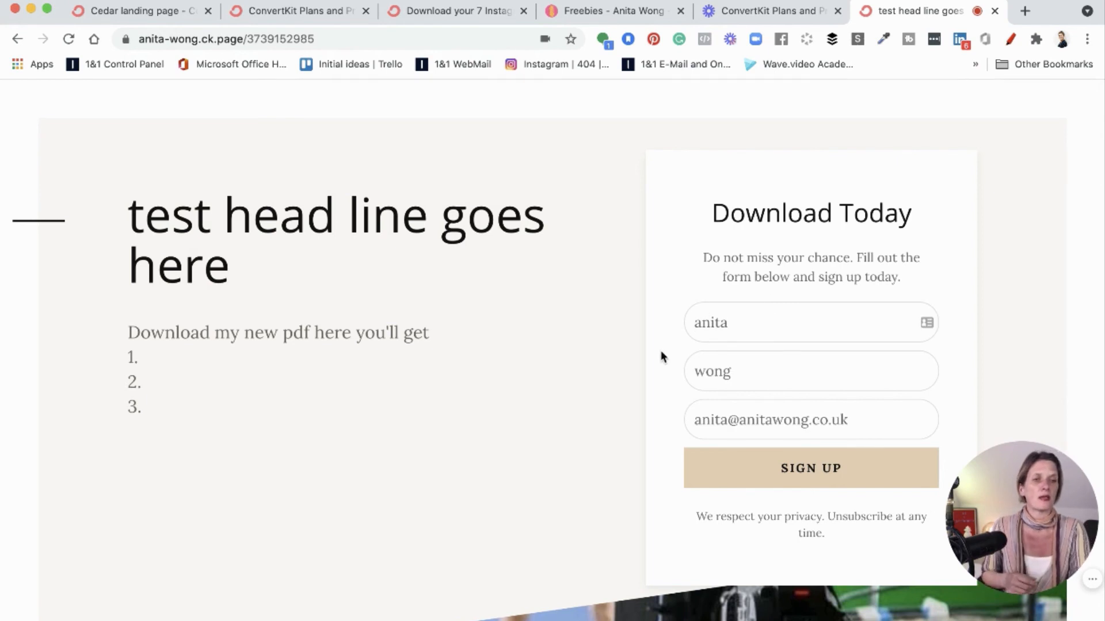
pyautogui.click(785, 467)
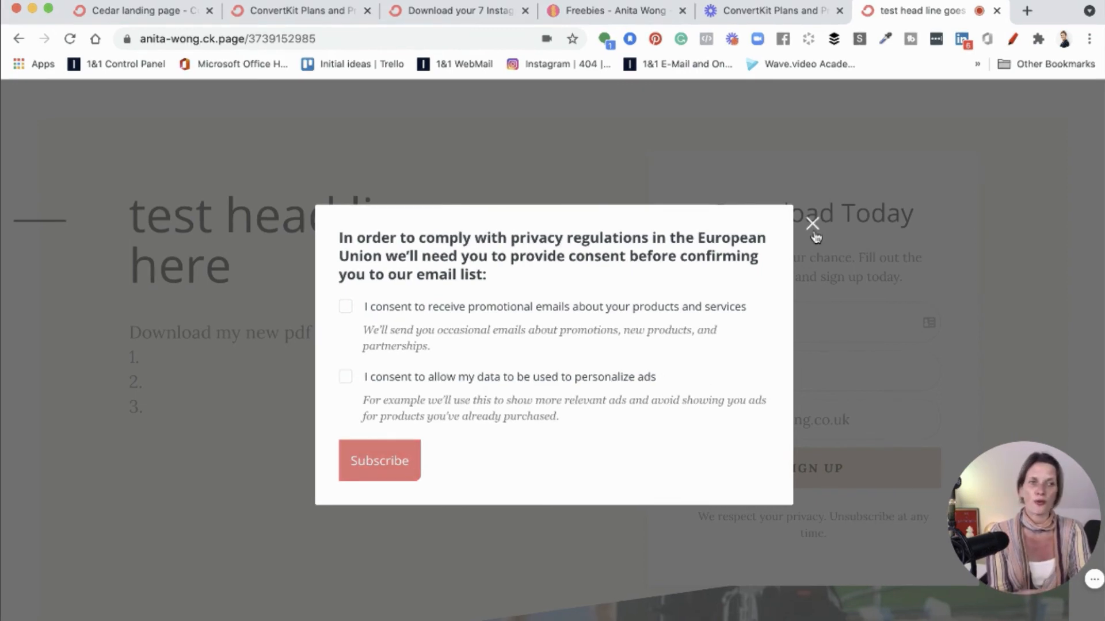
pyautogui.press('super+w')
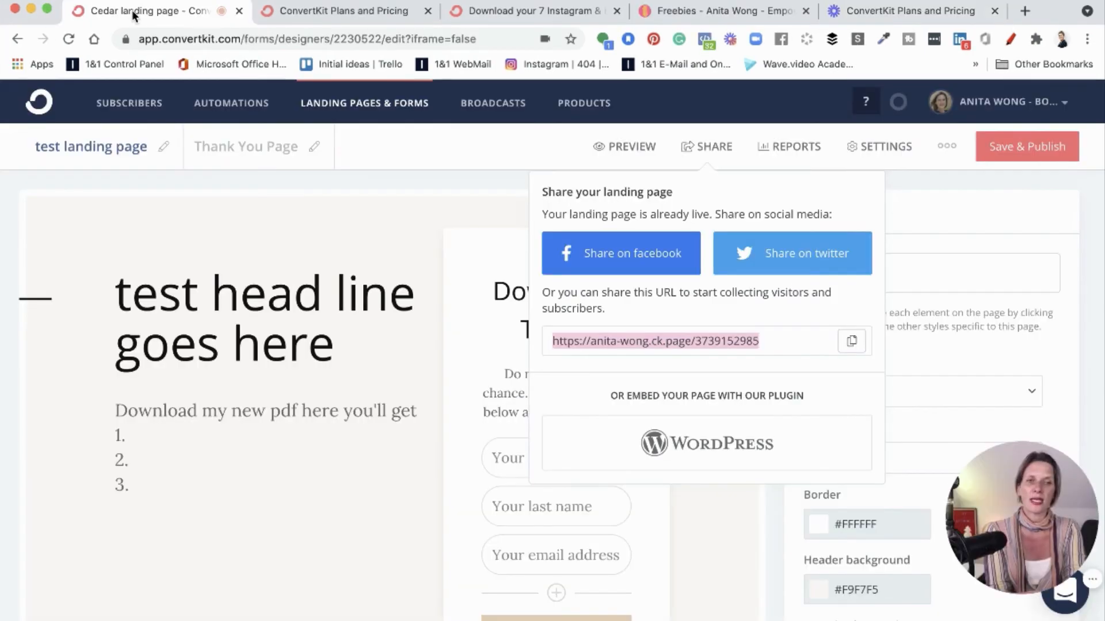